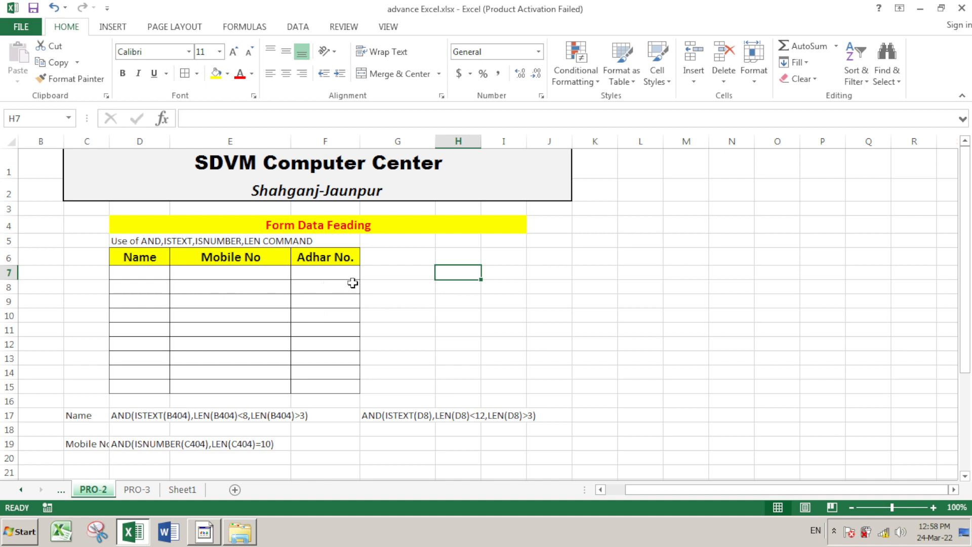
Delete the formula notes in B17:M20 and widen Name column D to about 21.14
drag(56, 407, 681, 455)
key(Delete)
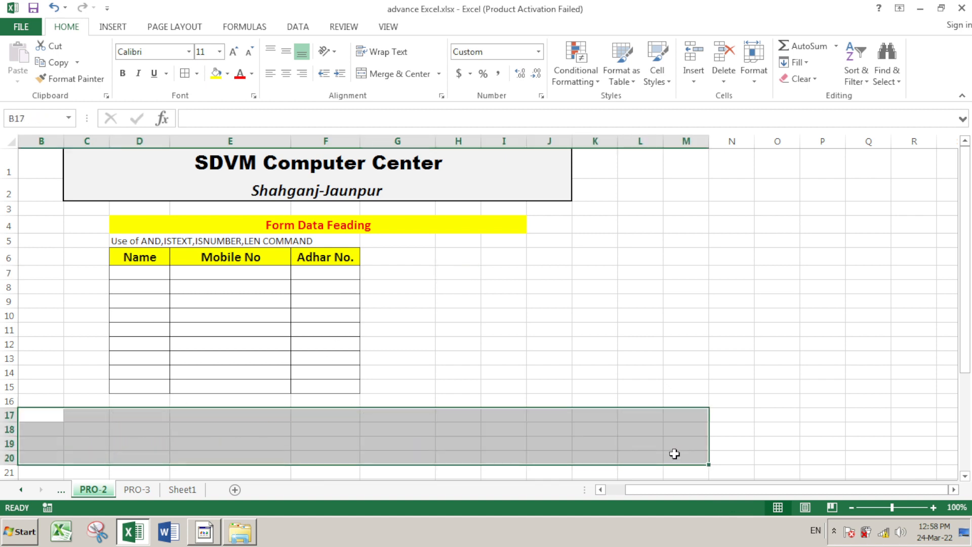
click(619, 360)
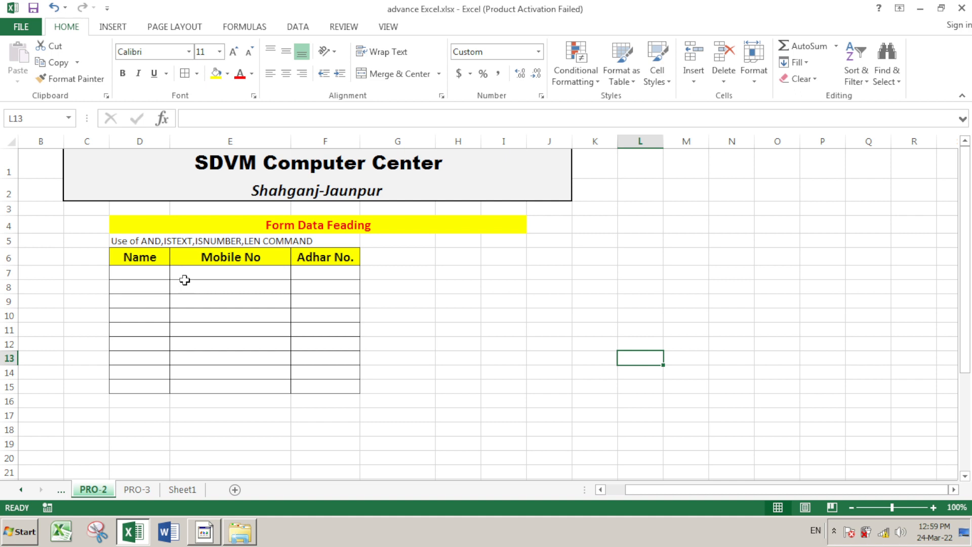
click(160, 280)
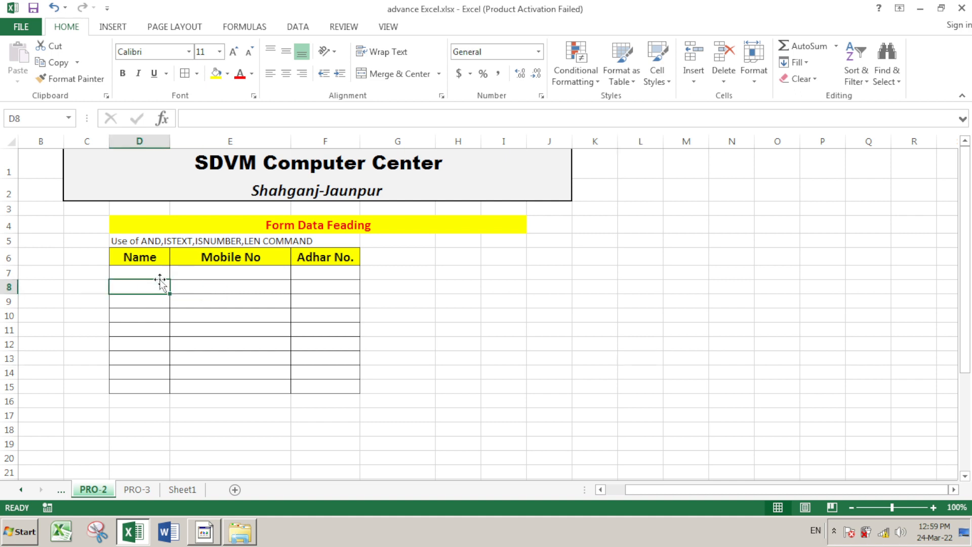
drag(169, 141, 218, 144)
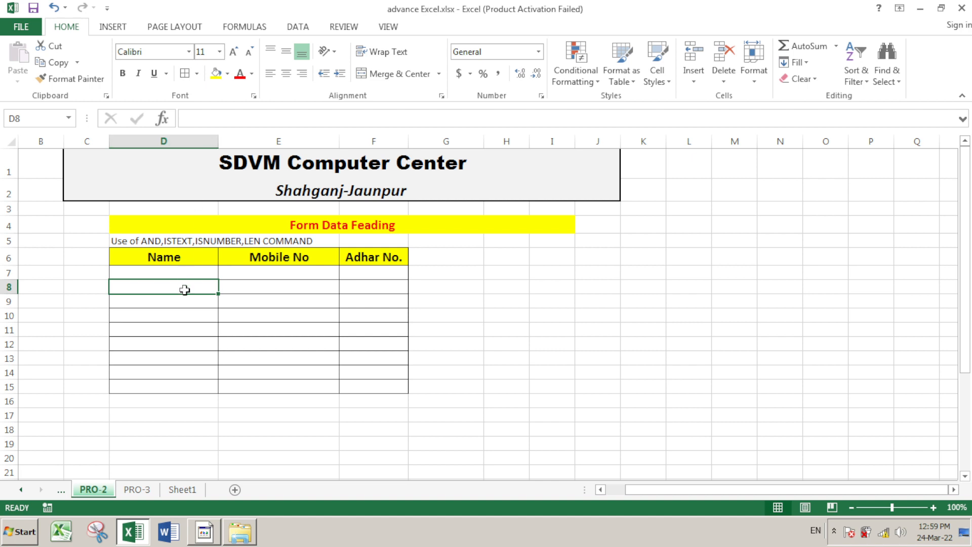
click(252, 273)
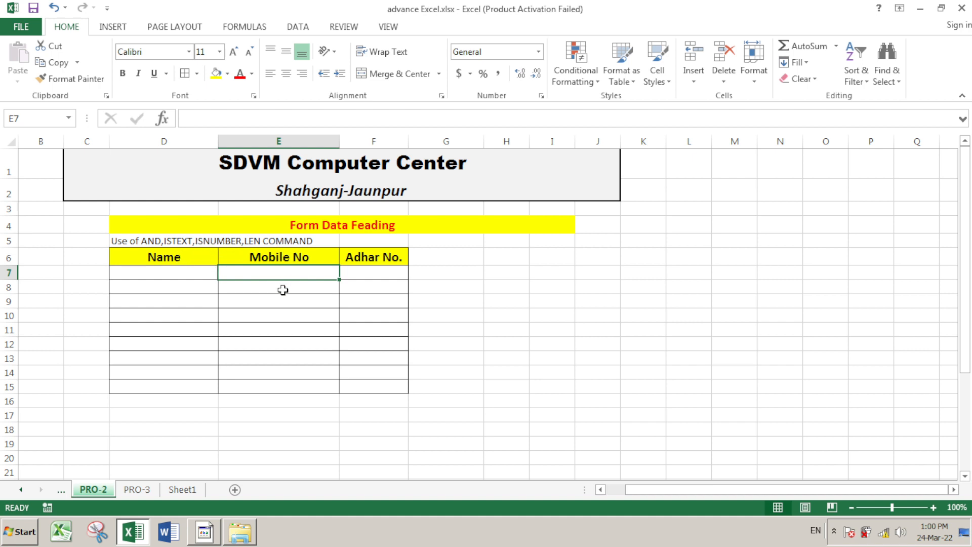
click(157, 275)
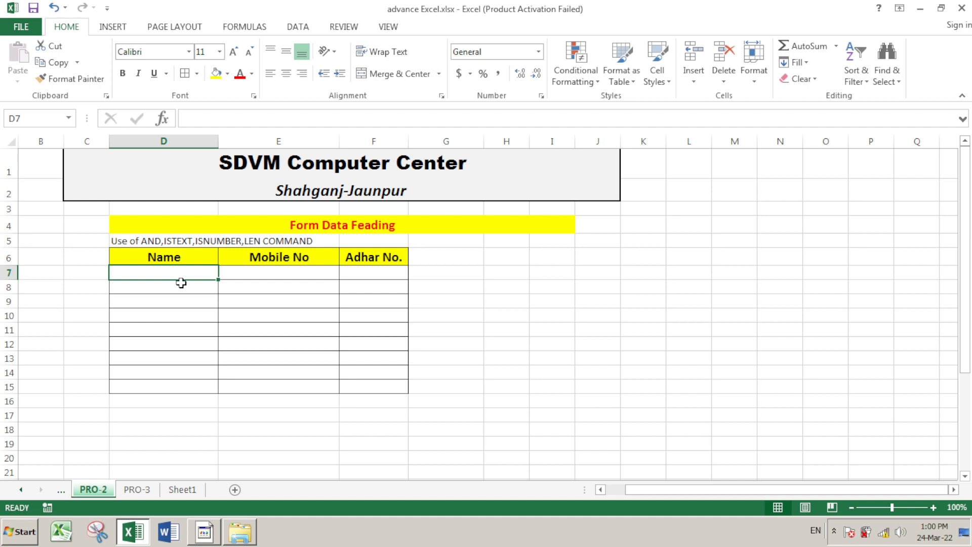
Enter the name ramesh9 in D7
text(ra)
key(BackSpace)
text(a)
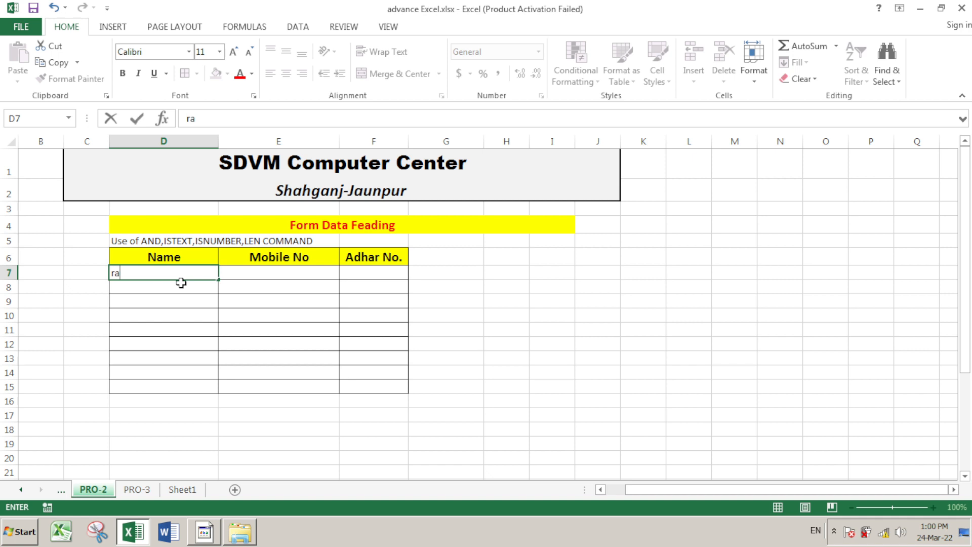
text(mesh9)
key(Return)
Test 4125441 and ram in D8, cancelling each validation error
click(181, 282)
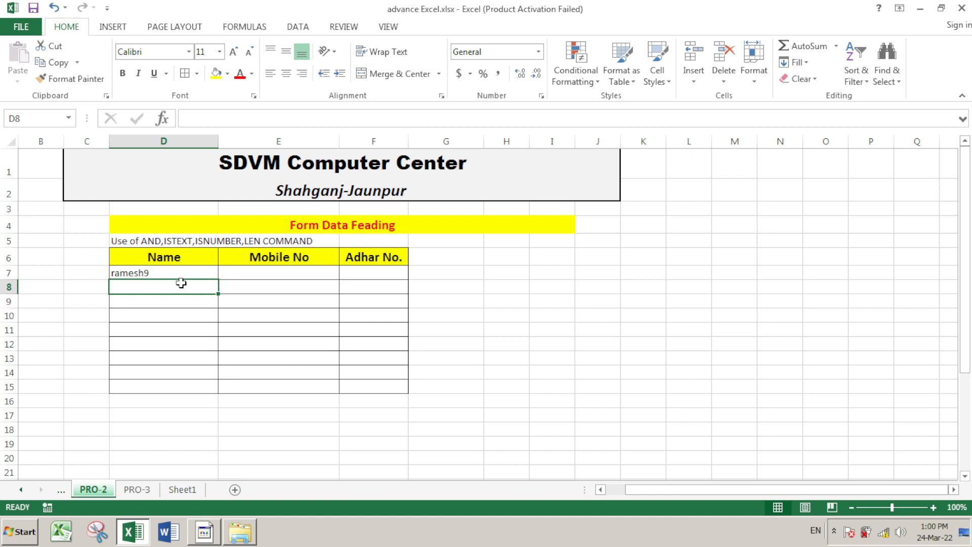
text(4125441)
key(Return)
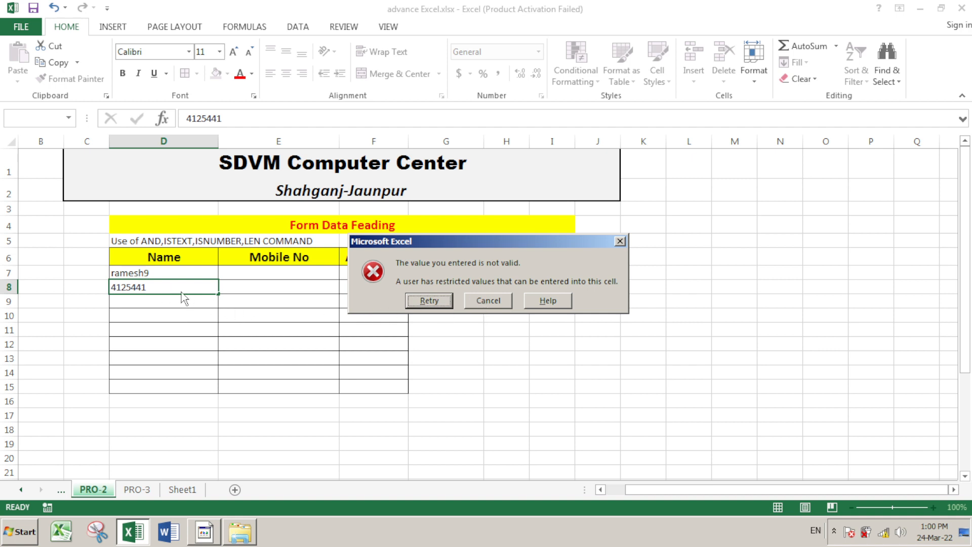
click(488, 301)
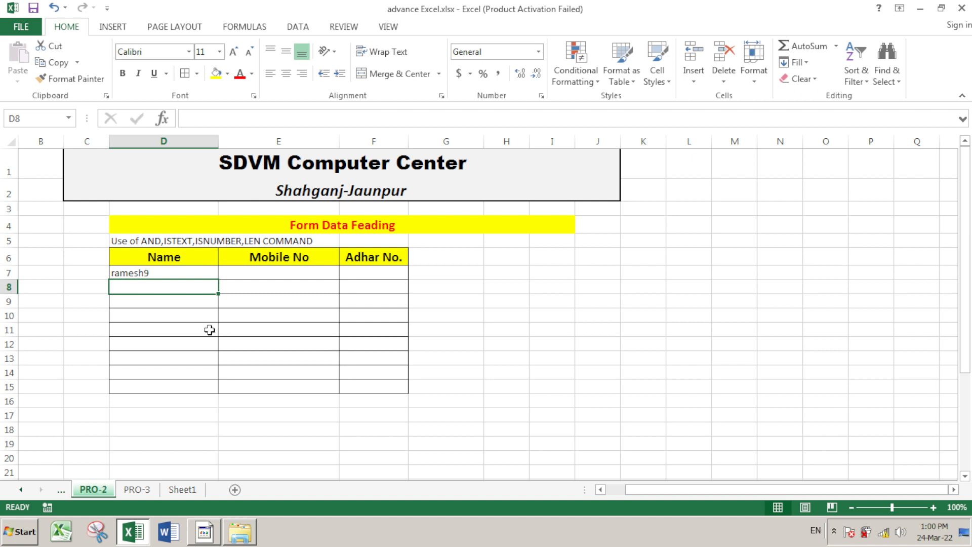
text(ram)
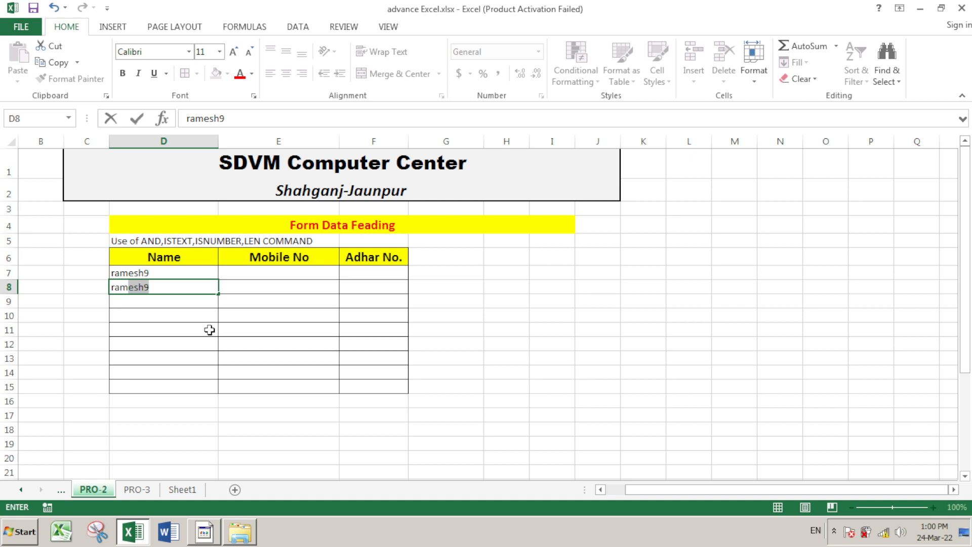
key(Delete)
key(Return)
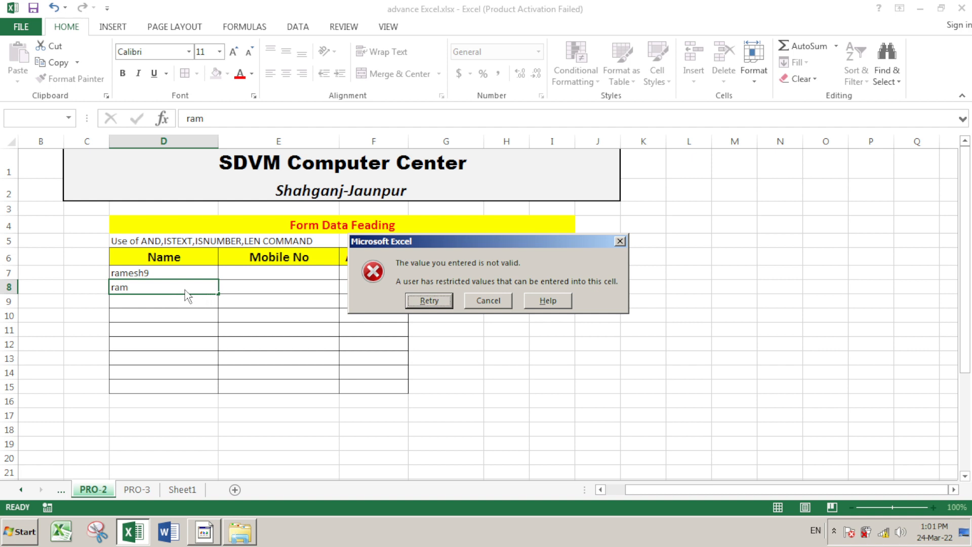
click(489, 301)
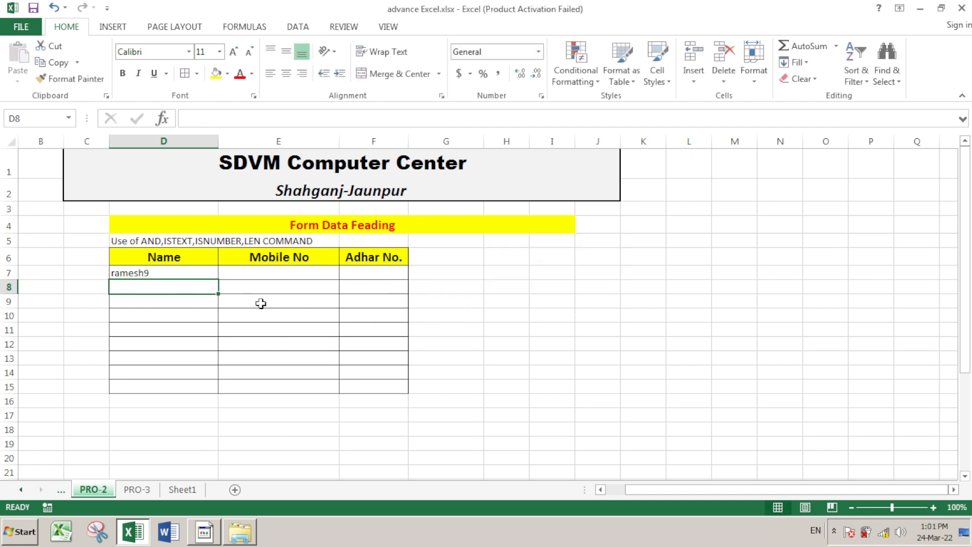
text(sdfv)
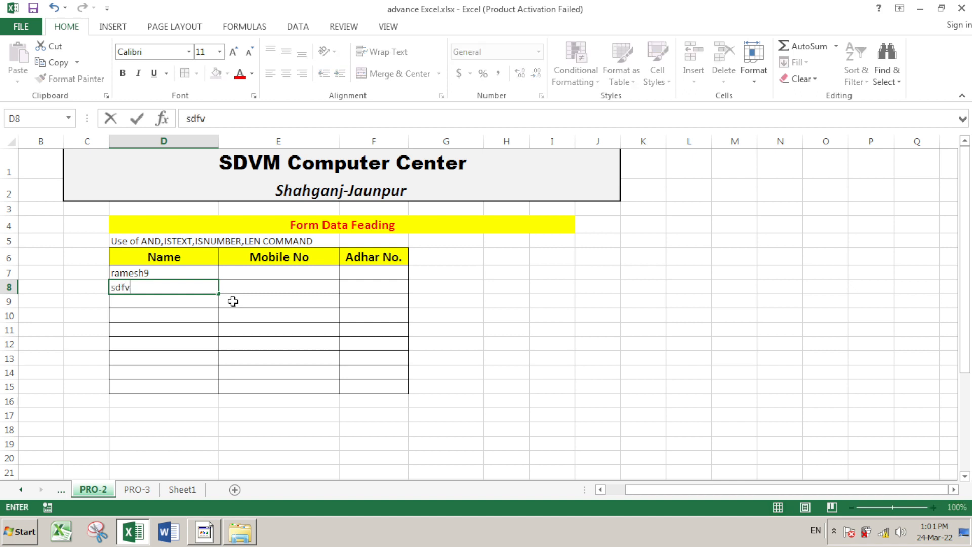
text(njurntsrf)
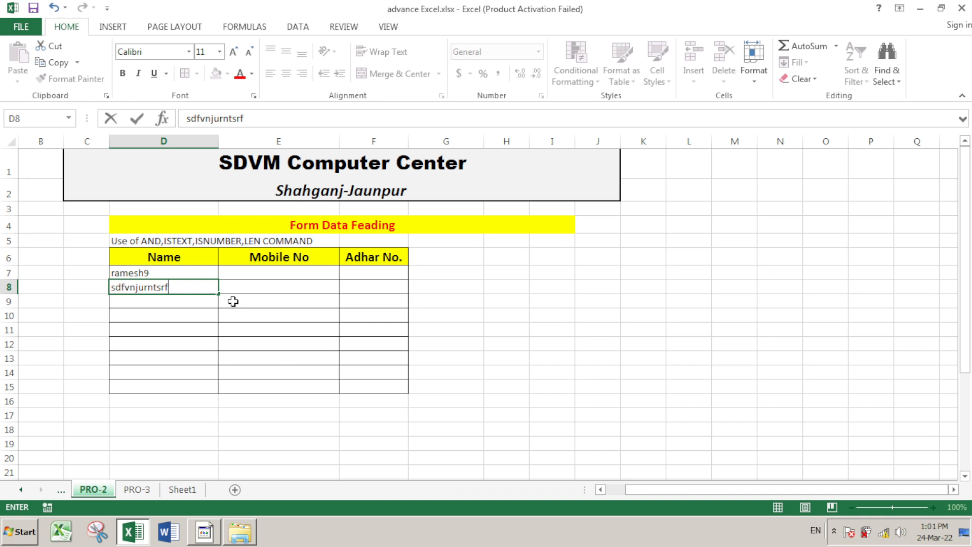
key(Return)
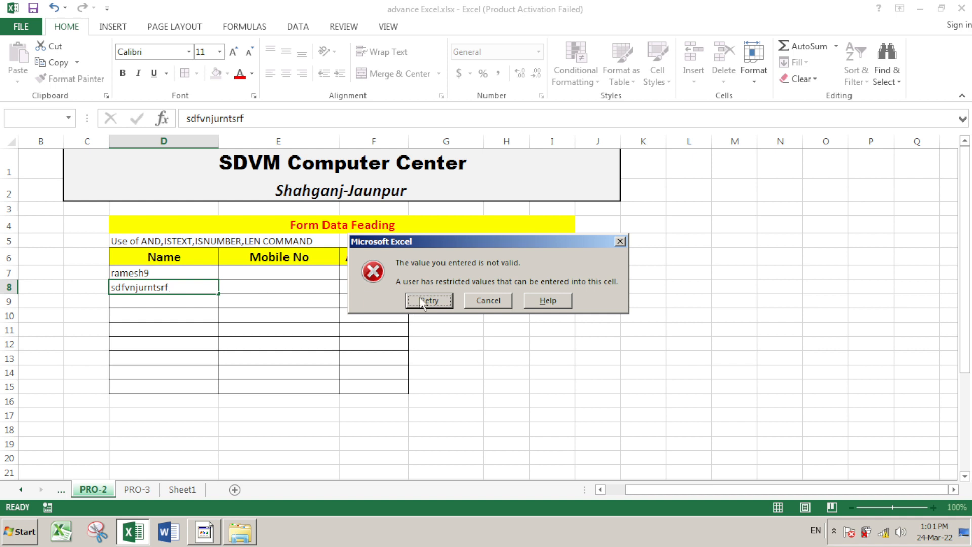
click(508, 303)
click(304, 271)
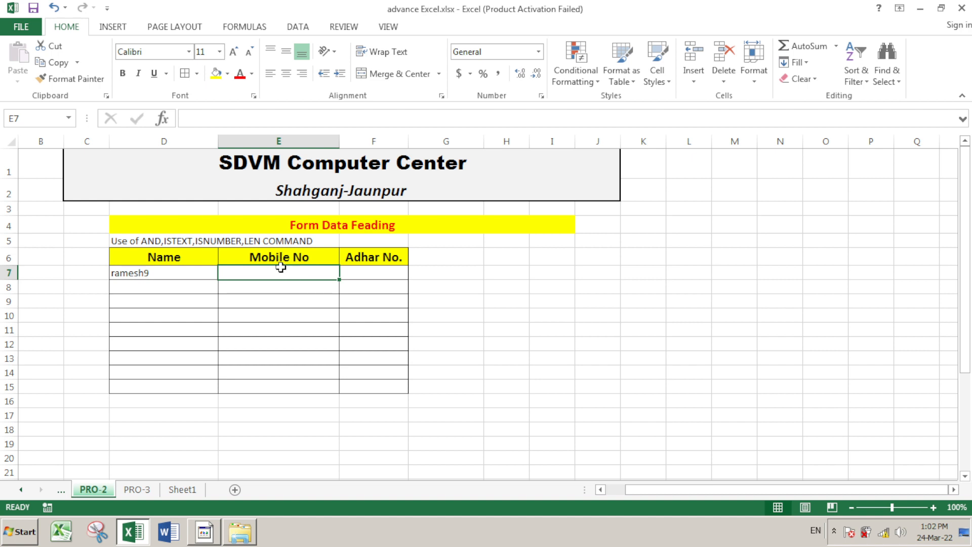
Enter sdfsdfs in Mobile No cell E7
text(sdfsdfs)
key(Return)
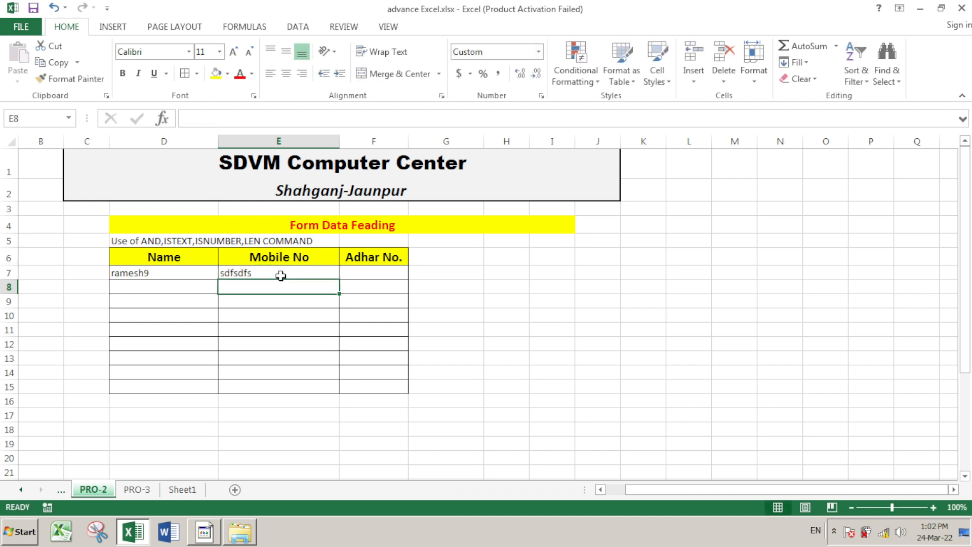
key(BackSpace)
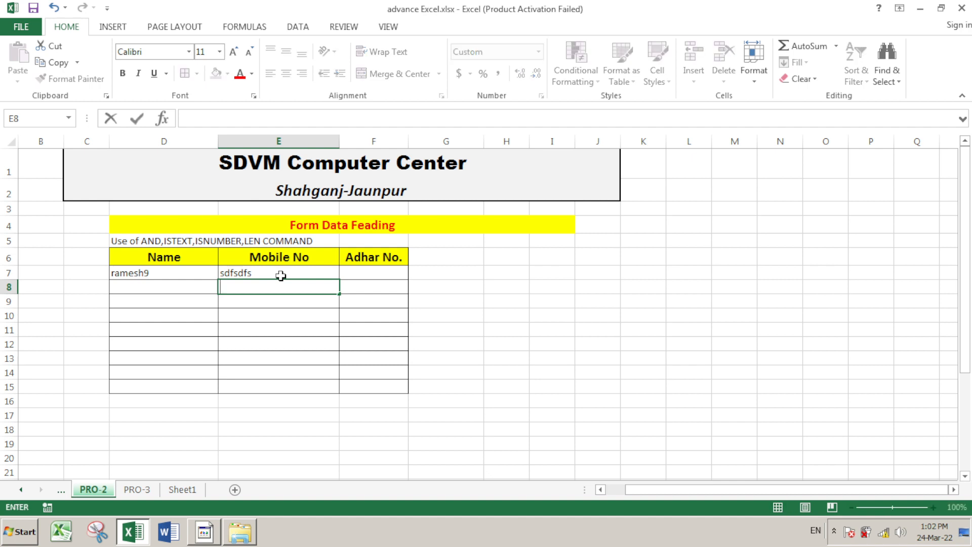
click(281, 276)
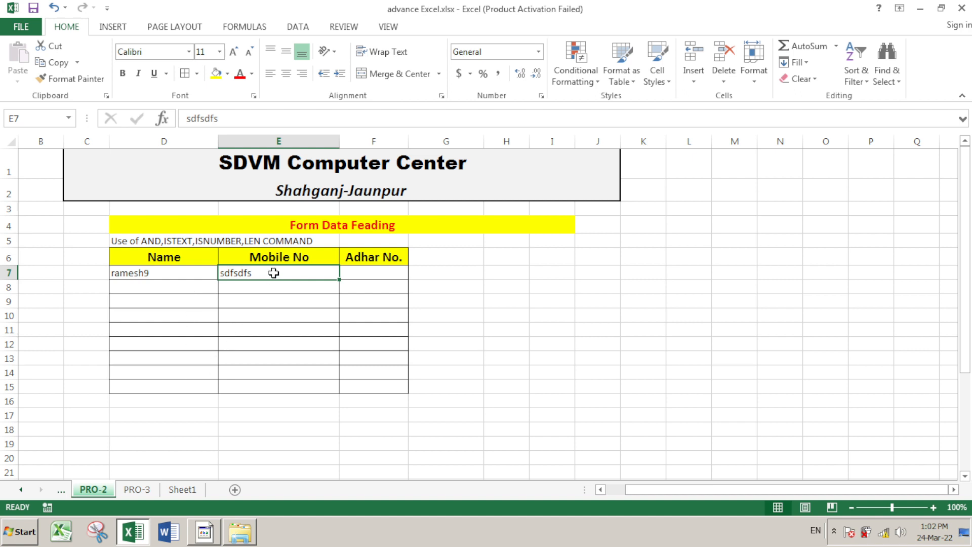
Select the Mobile No cells E7:E15, then the Adhar No. cells F7:F15
drag(273, 273, 273, 383)
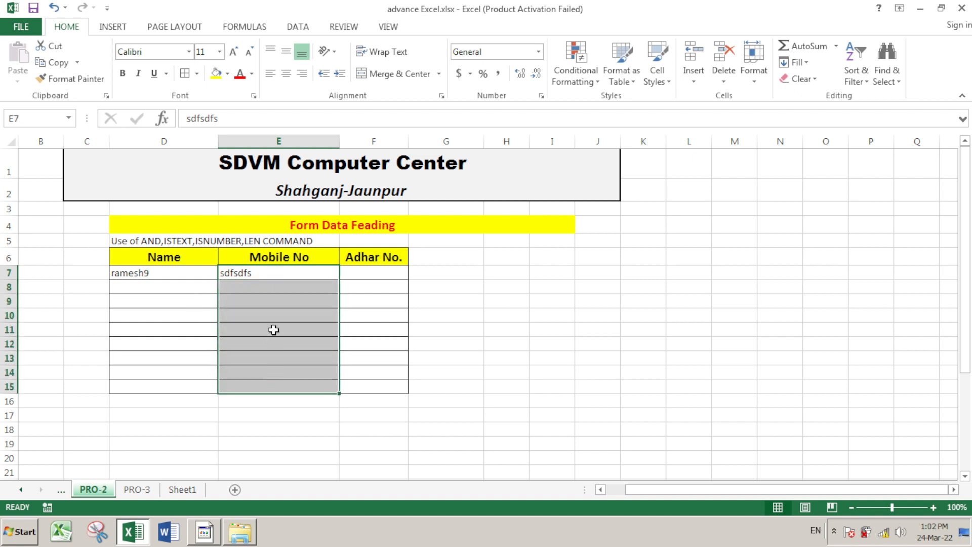
click(279, 274)
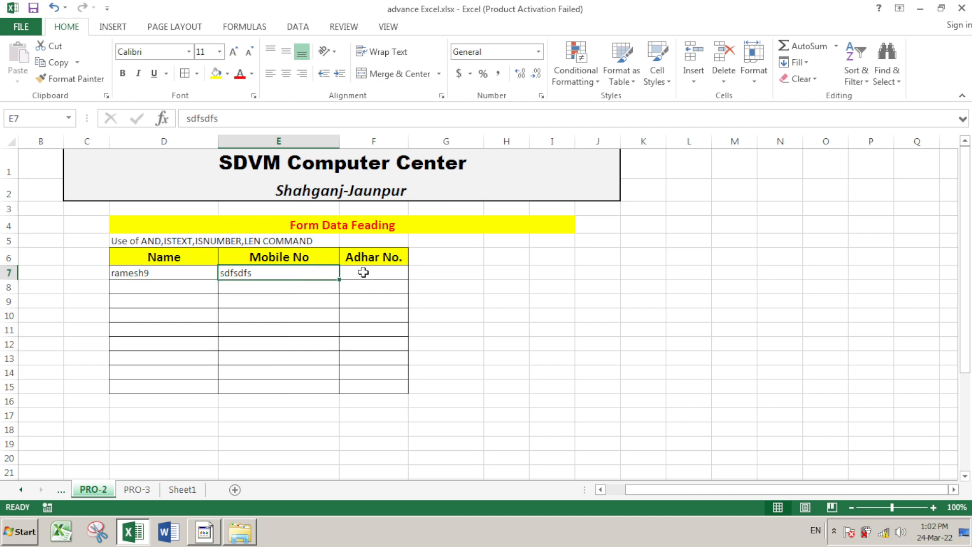
drag(369, 272, 370, 386)
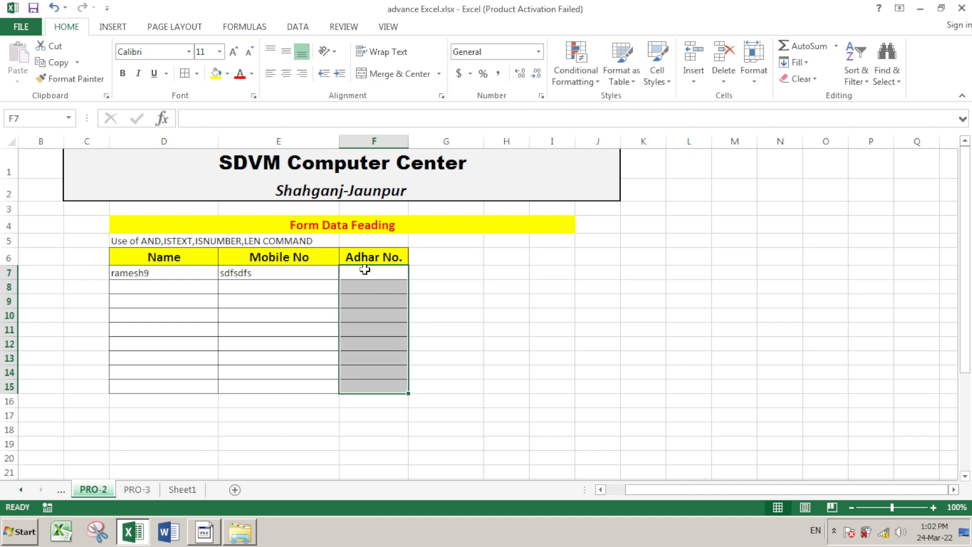
drag(366, 270, 372, 386)
click(179, 276)
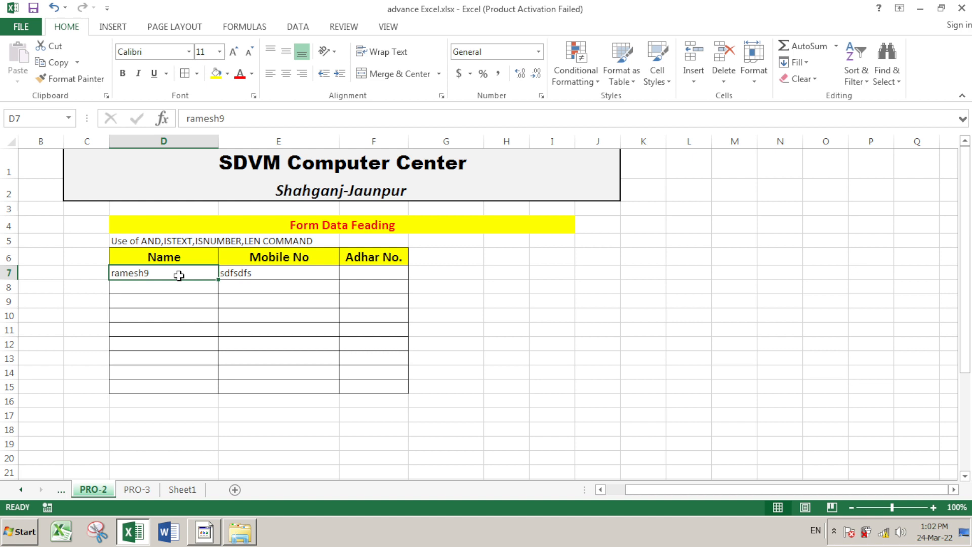
click(178, 243)
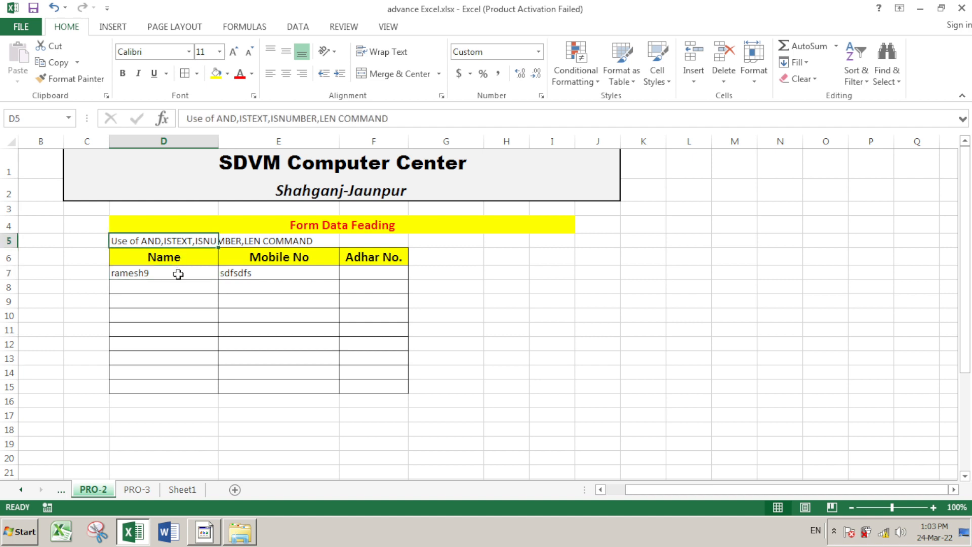
drag(178, 274, 178, 385)
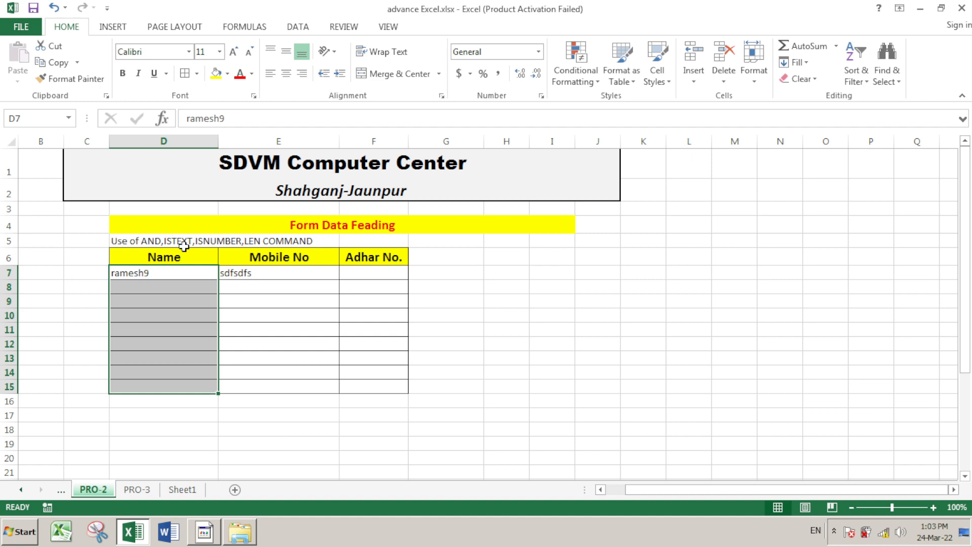
click(213, 245)
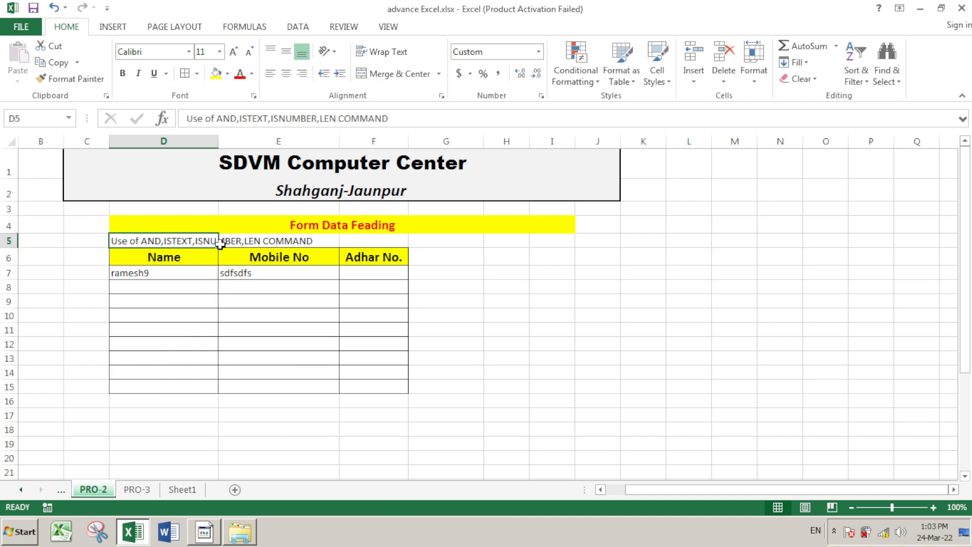
double_click(183, 241)
drag(216, 241, 240, 242)
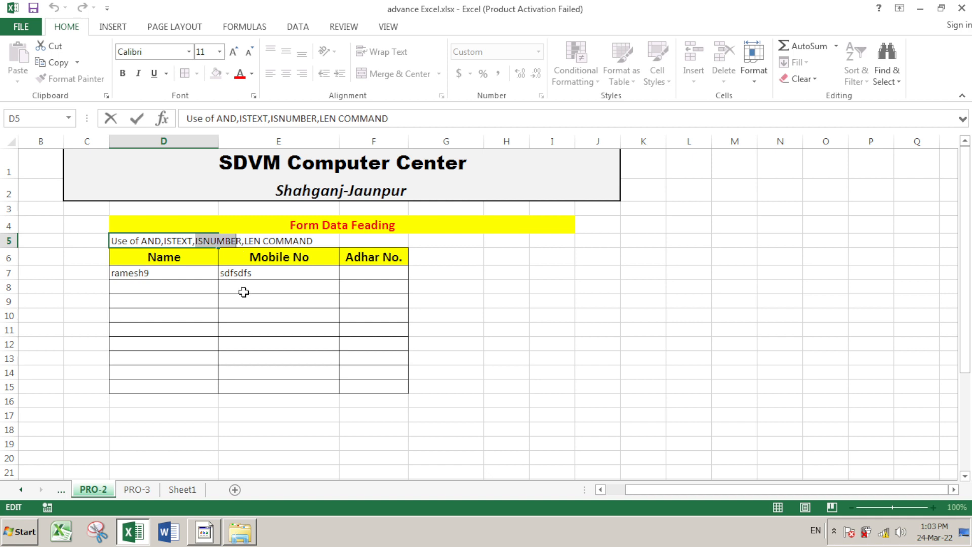
drag(245, 241, 262, 242)
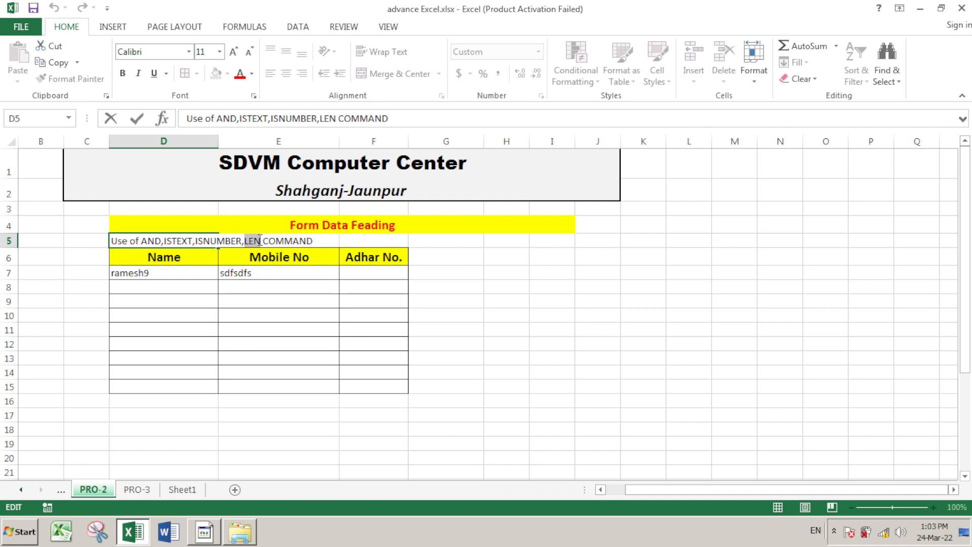
click(150, 242)
click(188, 276)
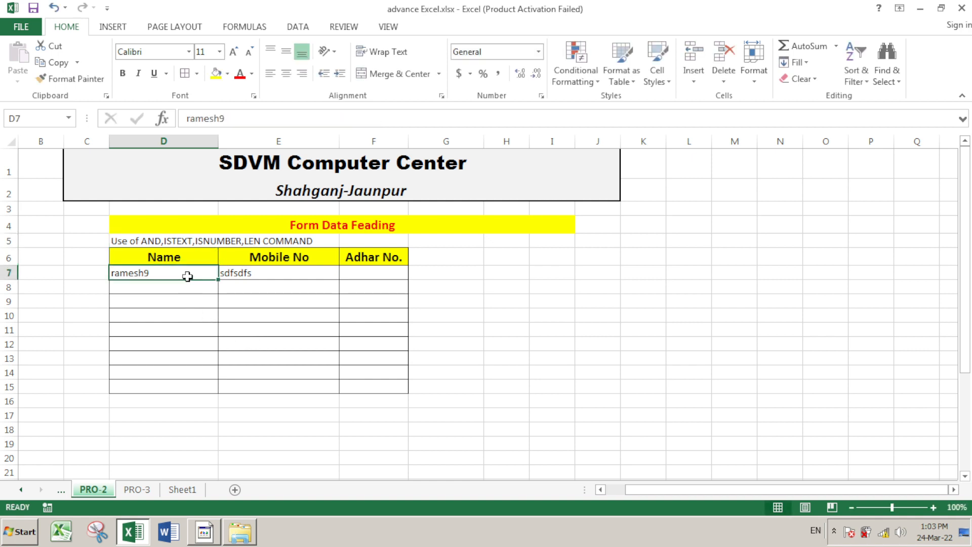
Clear the sample entries in D7 and E7 and select Name cells D7:D15
key(Delete)
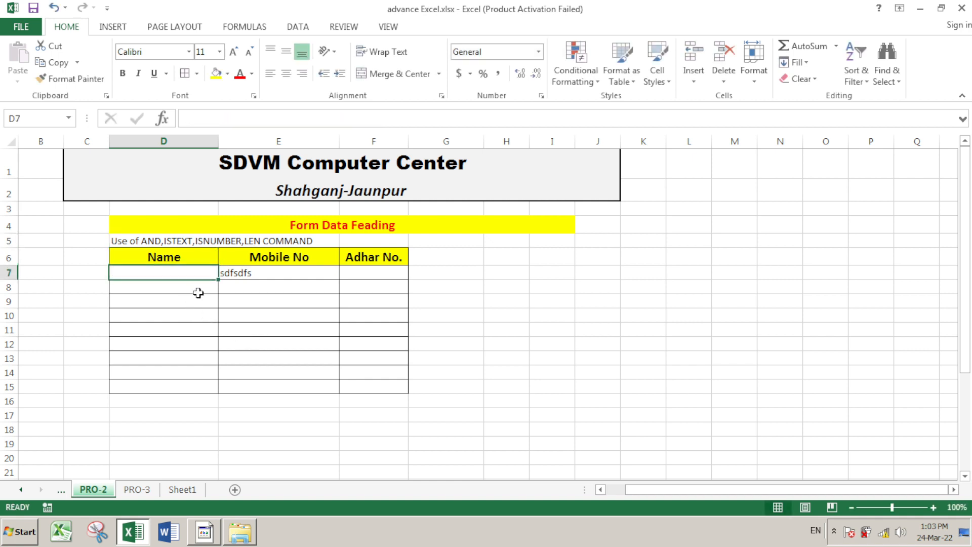
click(243, 272)
key(Delete)
click(273, 348)
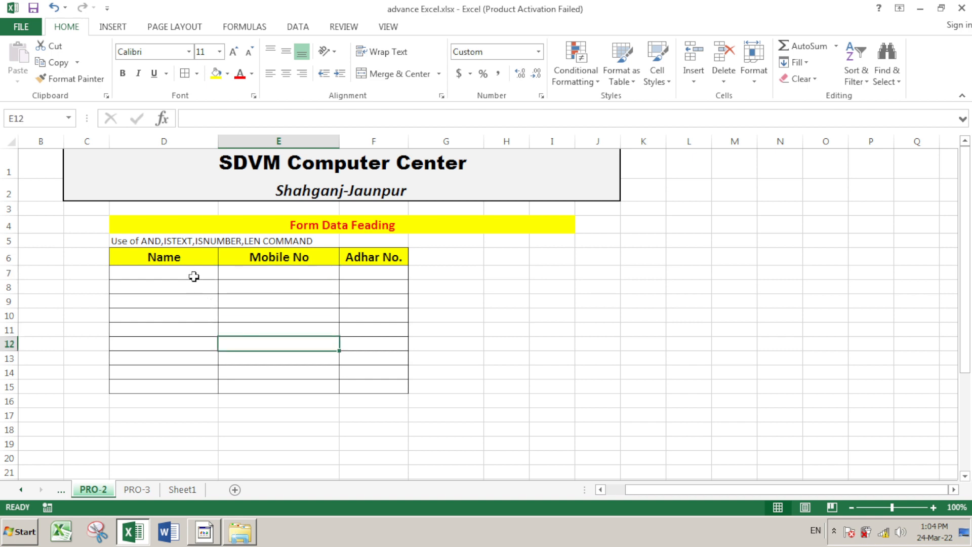
click(194, 274)
drag(194, 273, 199, 381)
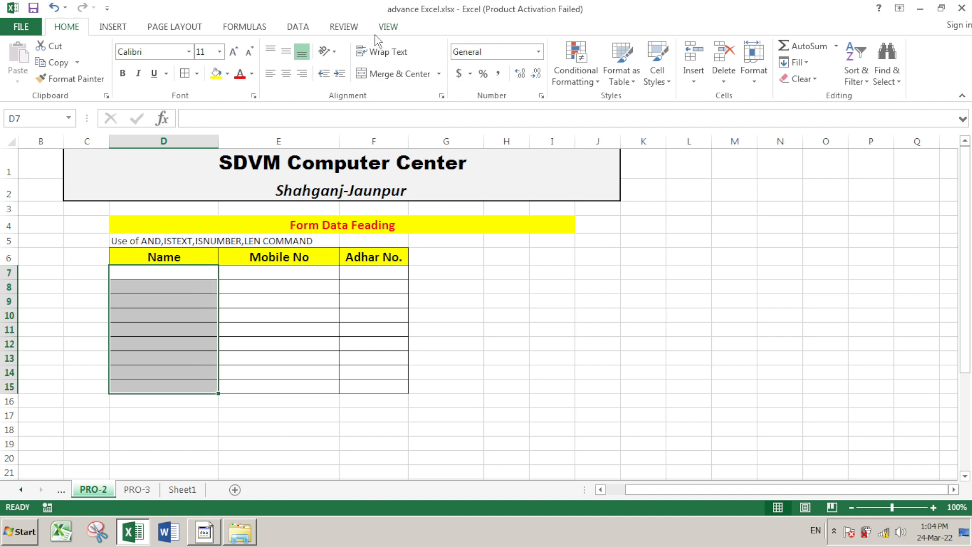
Open Data Validation for D7:D15, erase the old formula and keep Custom as the type
click(298, 28)
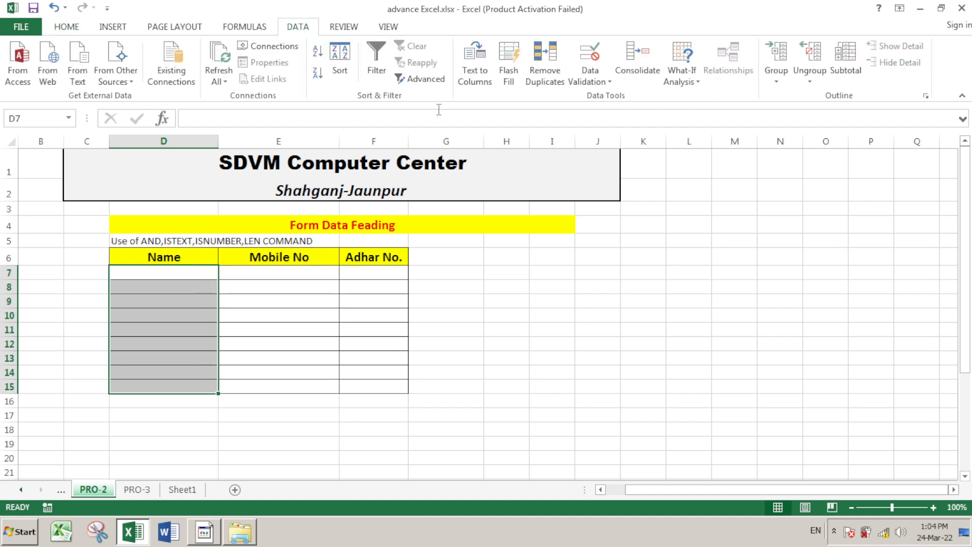
click(587, 83)
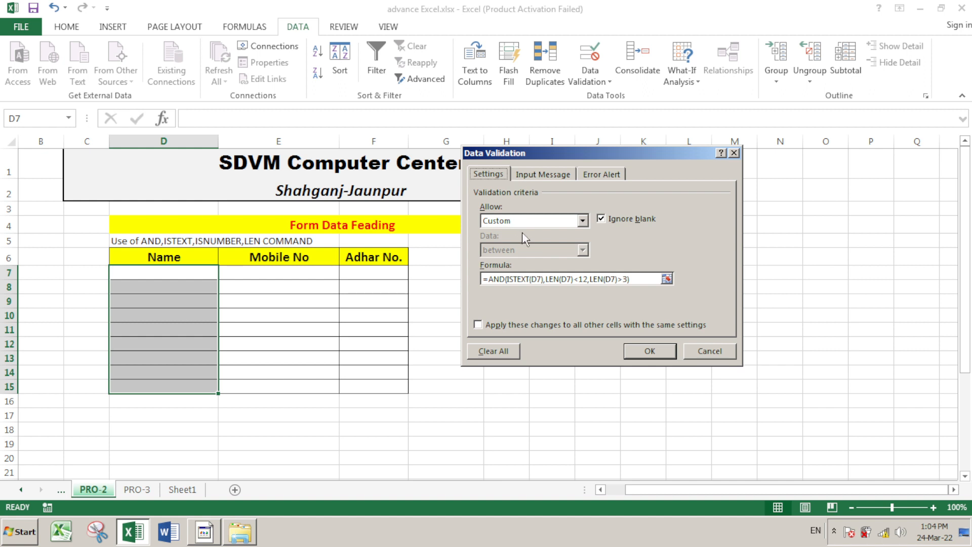
click(645, 280)
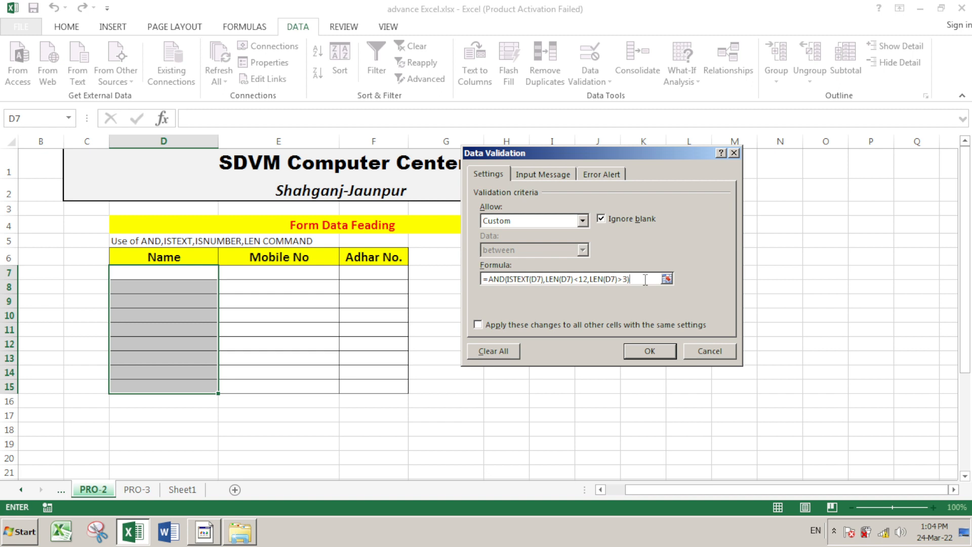
key(BackSpace)
key(BackSpace)
key(BackSpace)
key(BackSpace)
key(BackSpace)
key(BackSpace)
key(BackSpace)
key(BackSpace)
key(BackSpace)
key(BackSpace)
key(BackSpace)
key(BackSpace)
key(BackSpace)
key(BackSpace)
key(BackSpace)
key(BackSpace)
key(BackSpace)
key(BackSpace)
key(BackSpace)
key(BackSpace)
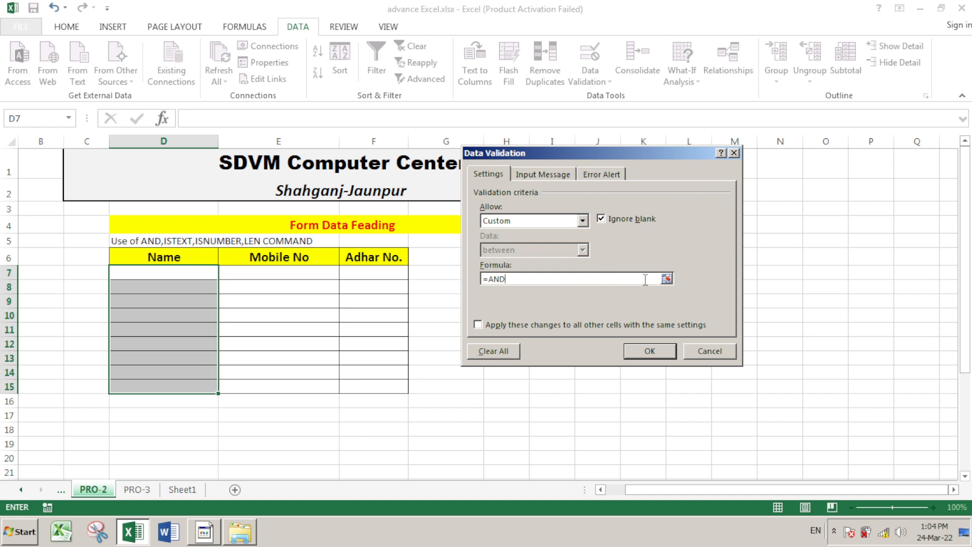
key(BackSpace)
key(BackSpace)
key(BackSpace)
key(BackSpace)
click(582, 220)
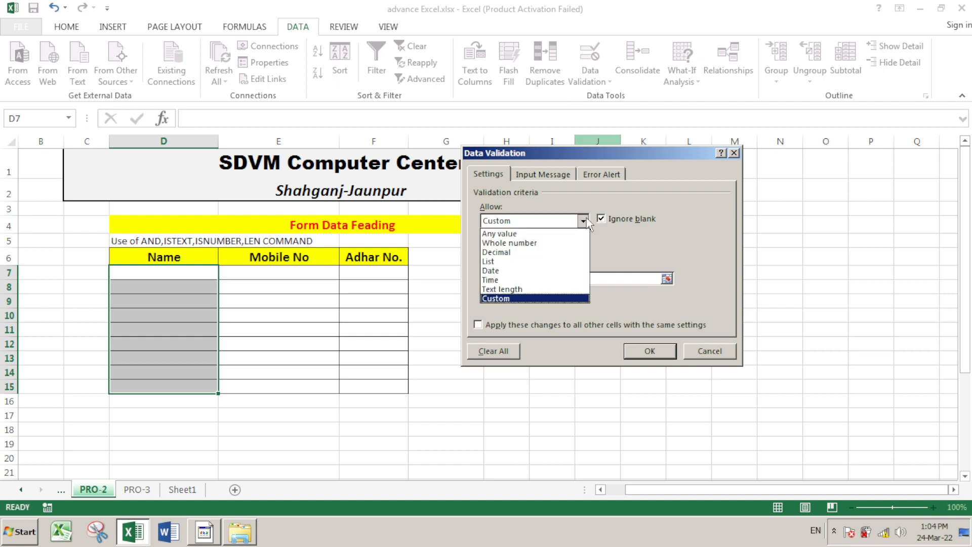
click(634, 281)
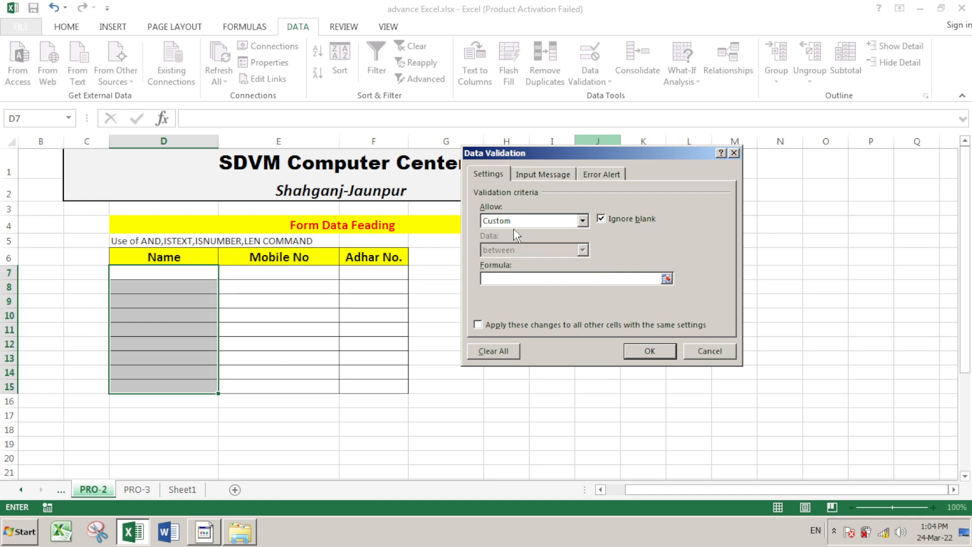
click(583, 222)
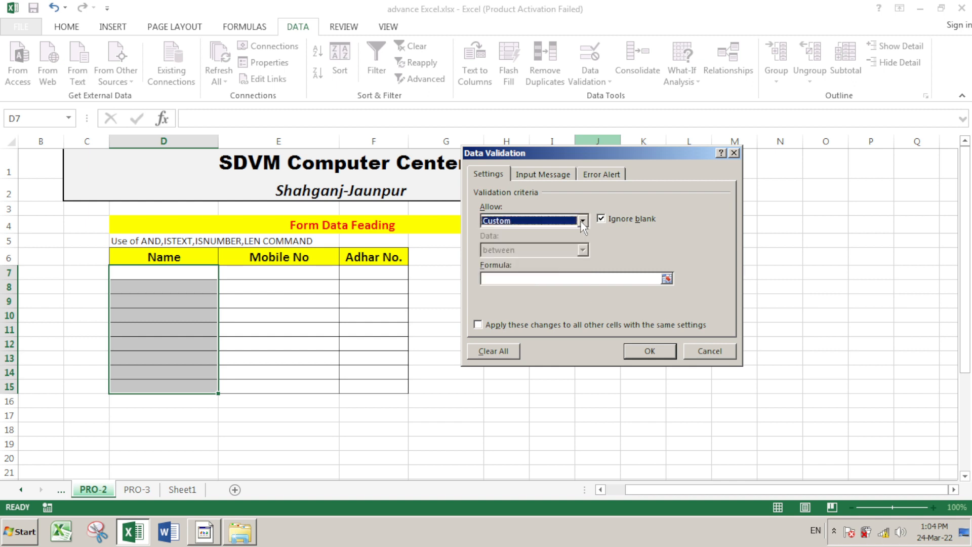
click(512, 278)
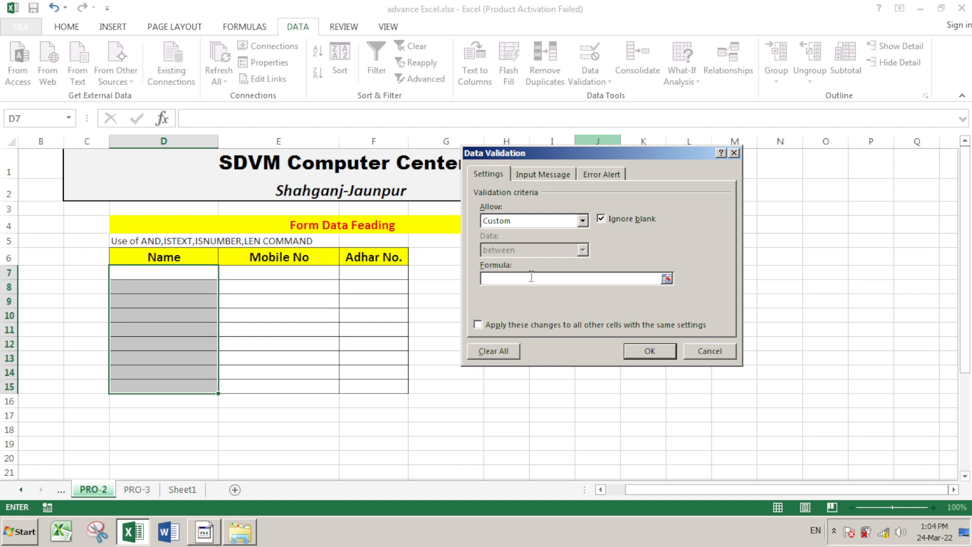
Apply the custom formula =and(istext(D7),len(D7)>3,len(D7)<12) to the Name cells
text(=and()
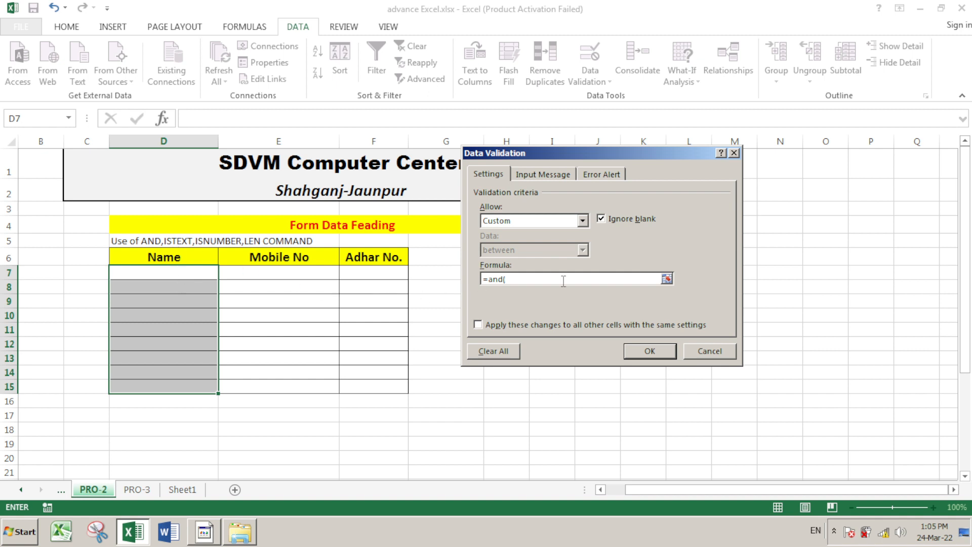
text(istext()
click(159, 276)
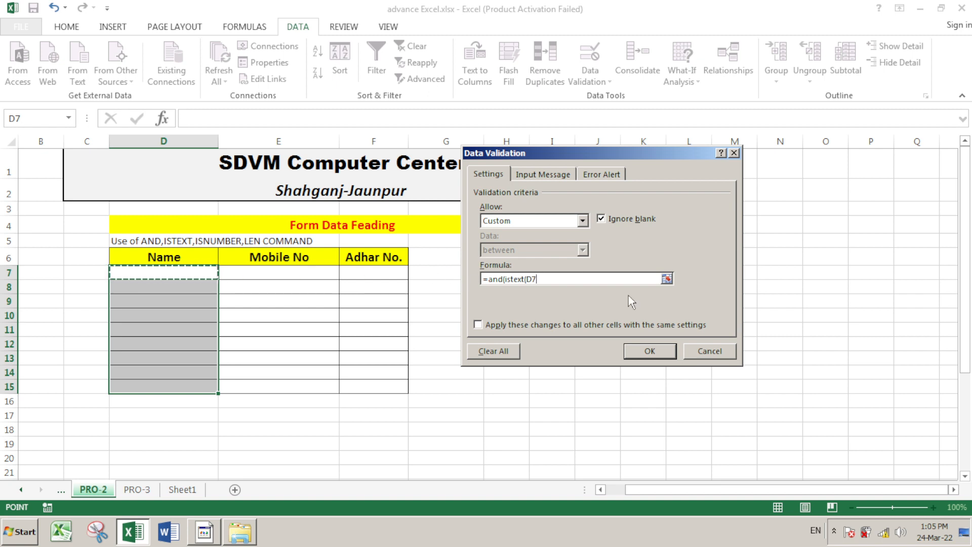
text())
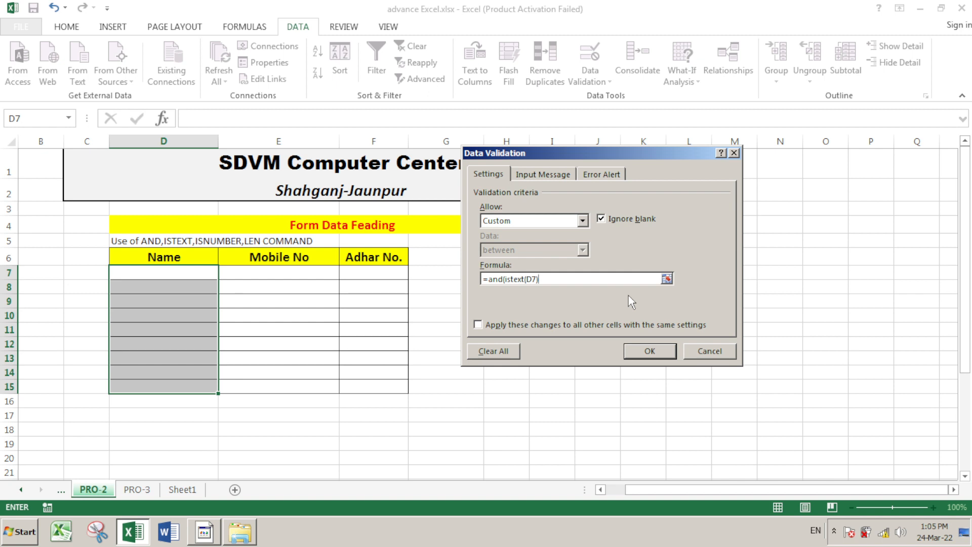
text(,l)
text(en()
click(196, 273)
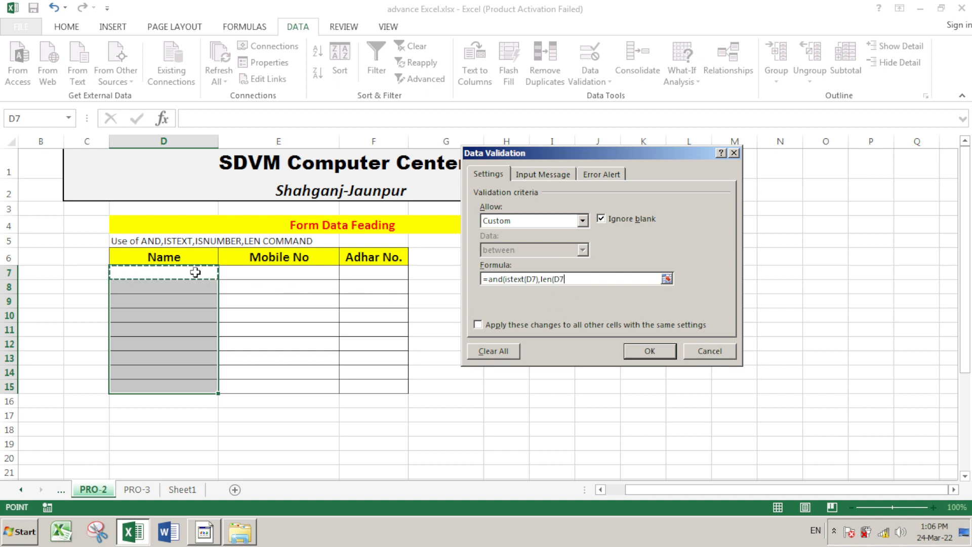
text())
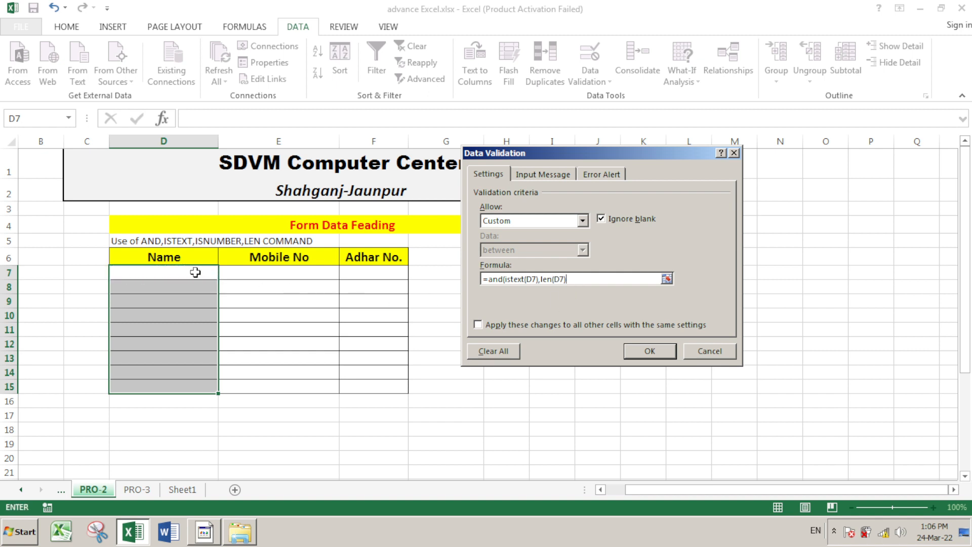
text(>3,len()
click(195, 272)
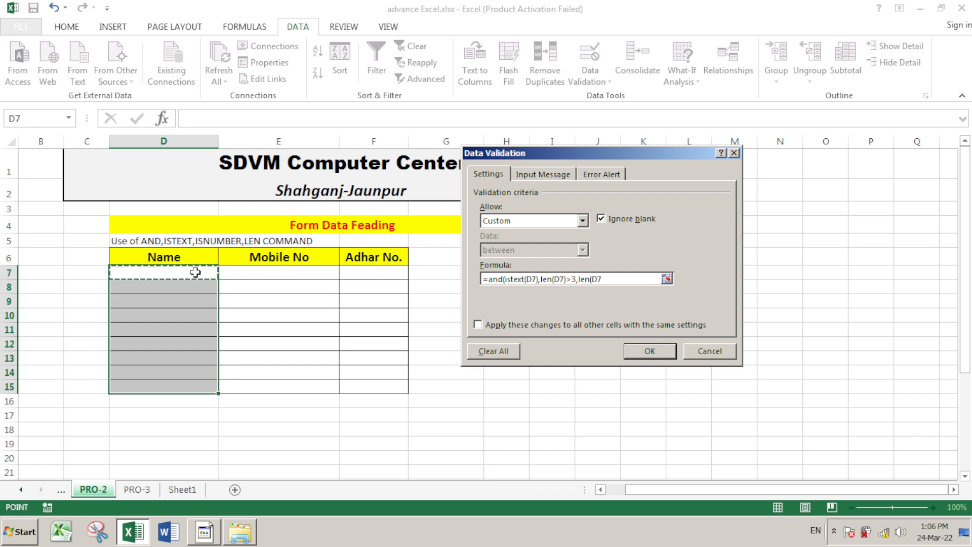
text())
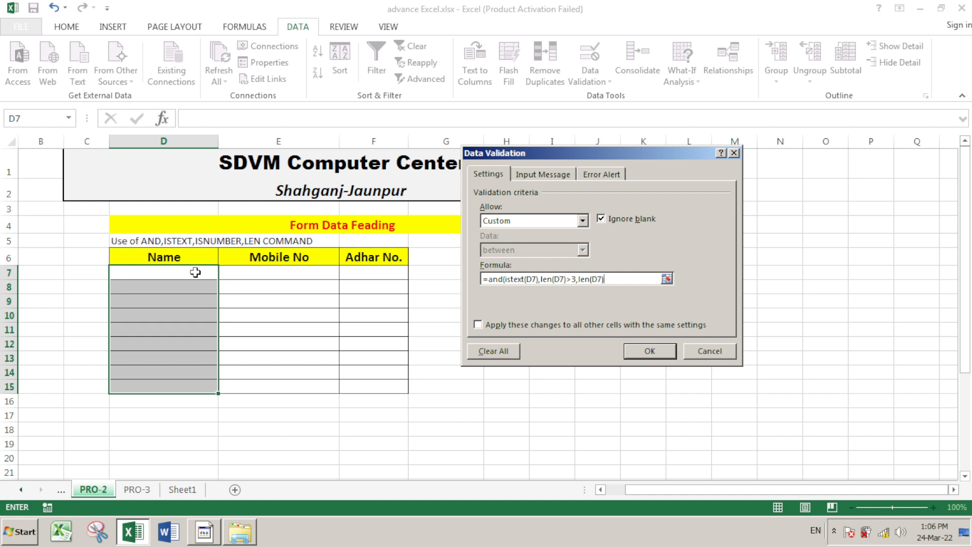
text(<12)
text())
click(655, 349)
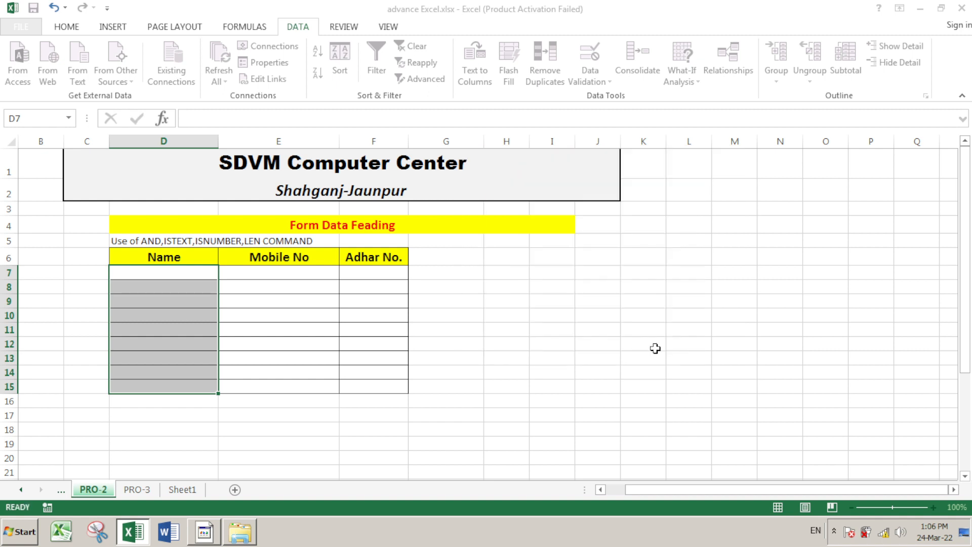
click(454, 306)
click(183, 274)
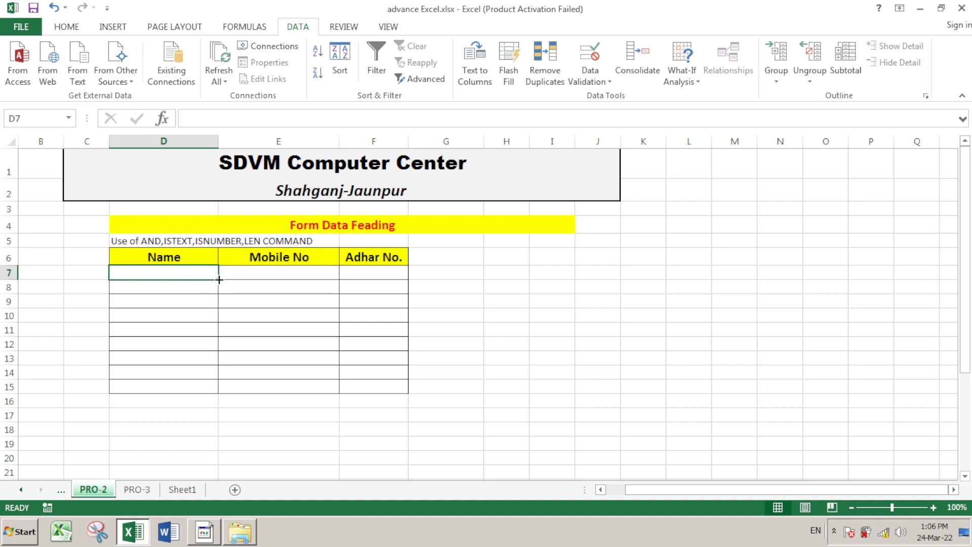
drag(219, 279, 209, 390)
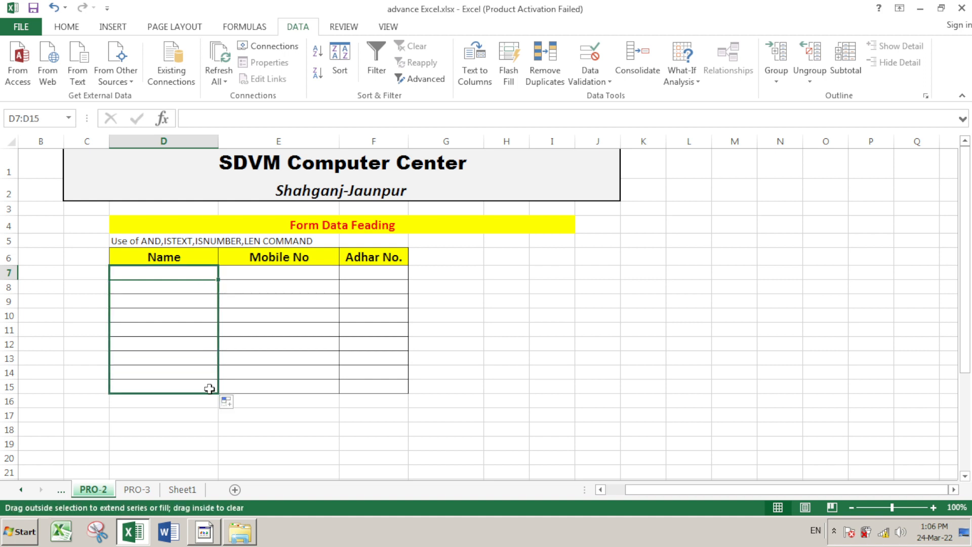
click(195, 273)
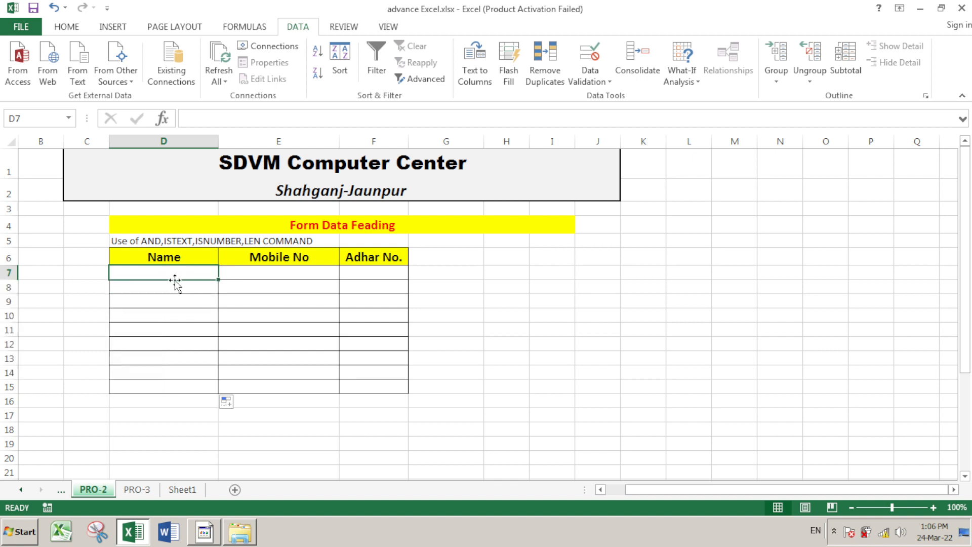
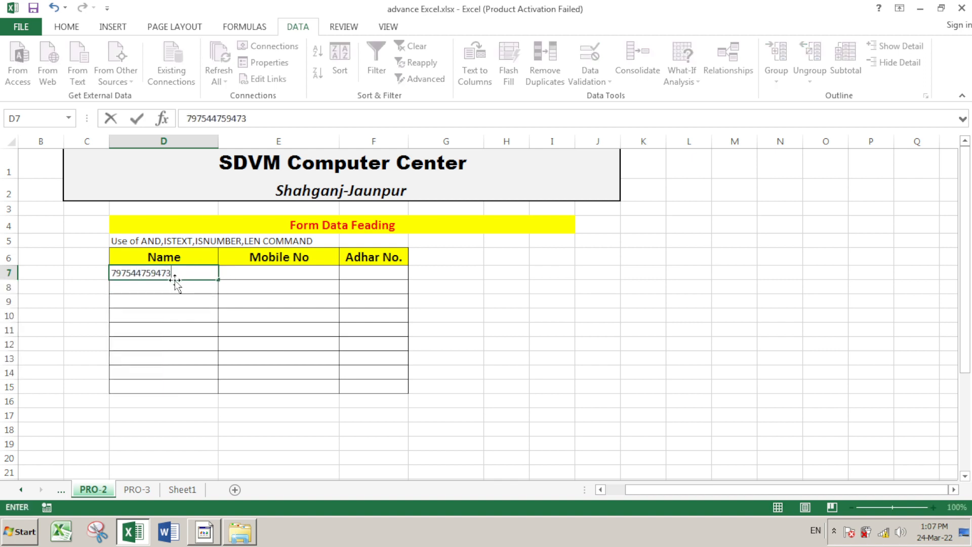
key(Return)
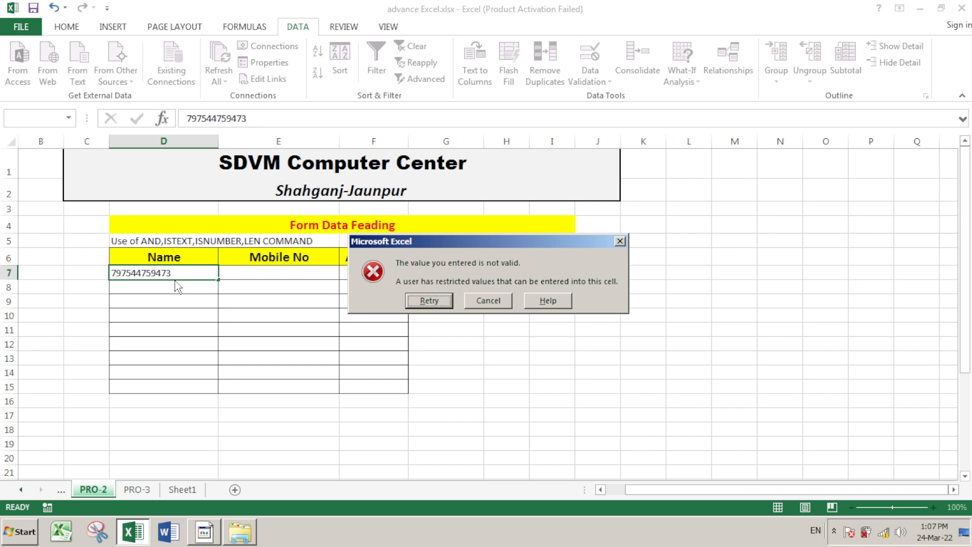
key(Return)
key(BackSpace)
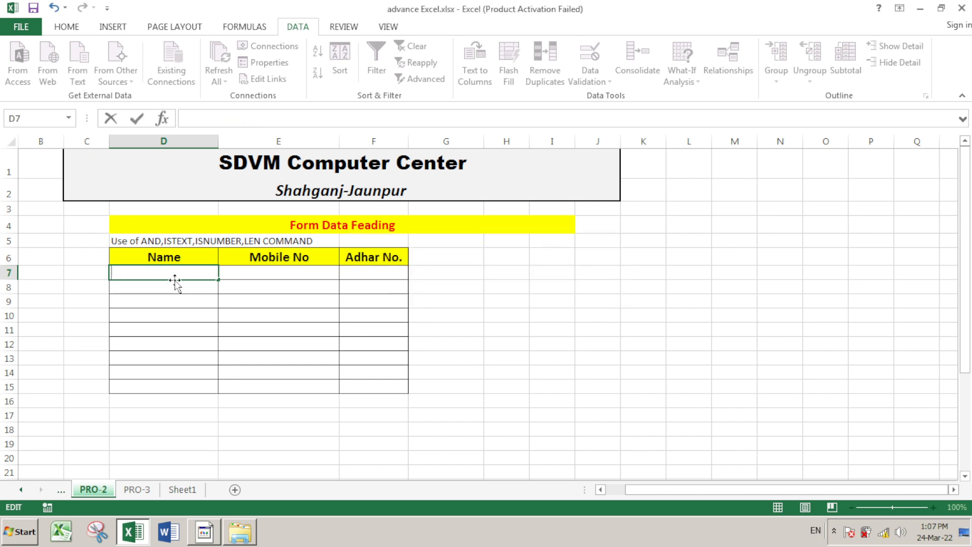
key(Return)
Enter ertr in D7 and eres in D8 after erd is rejected
key(Return)
text(erd)
key(Return)
key(Return)
text(ertr)
key(Return)
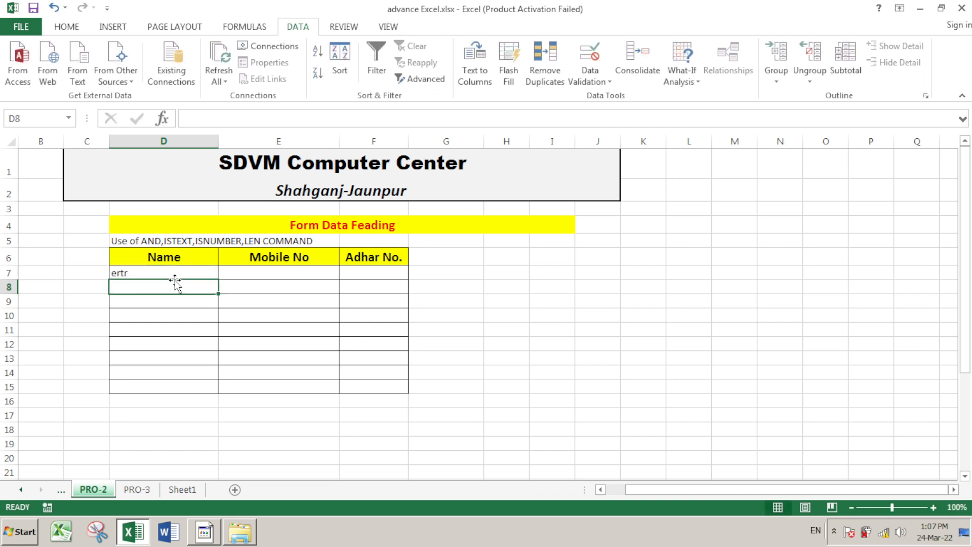
text(ere)
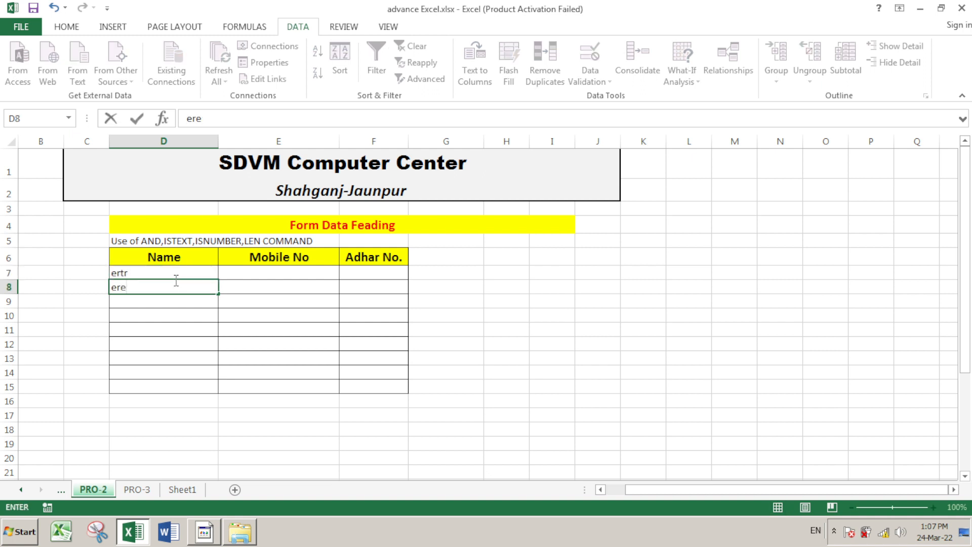
text(s)
key(Return)
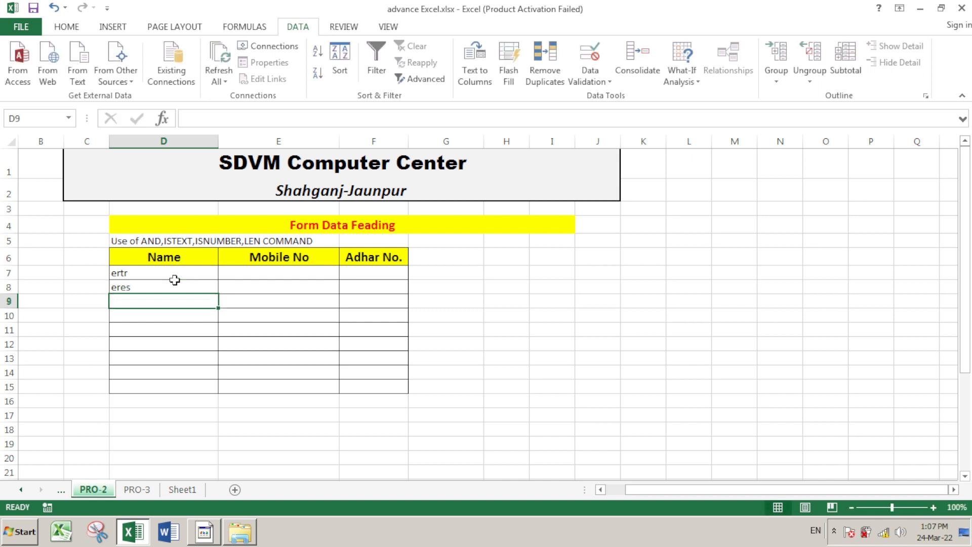
Shorten the rejected name sdfghjknjhbhd in D9 until sdfghjknjhb is accepted
text(sdf)
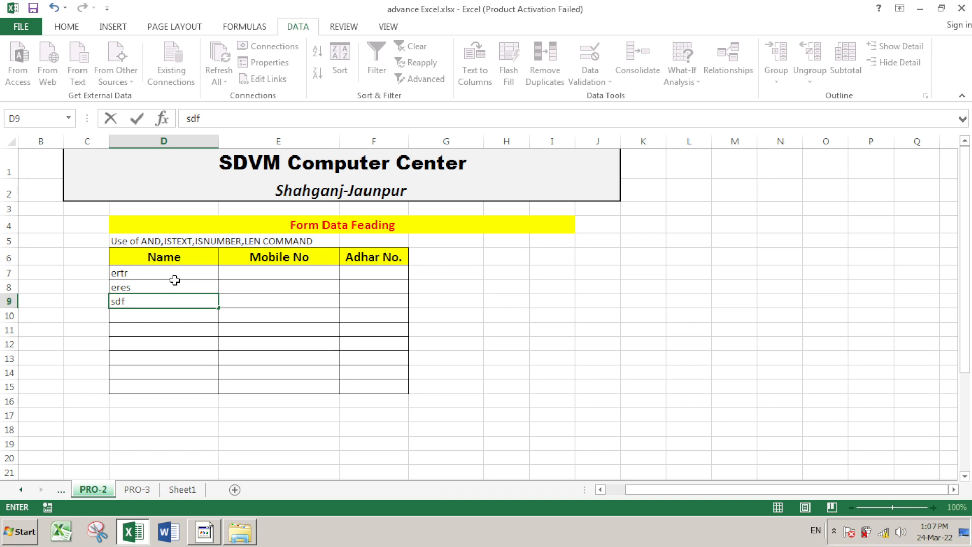
text(ghjknjhbhd)
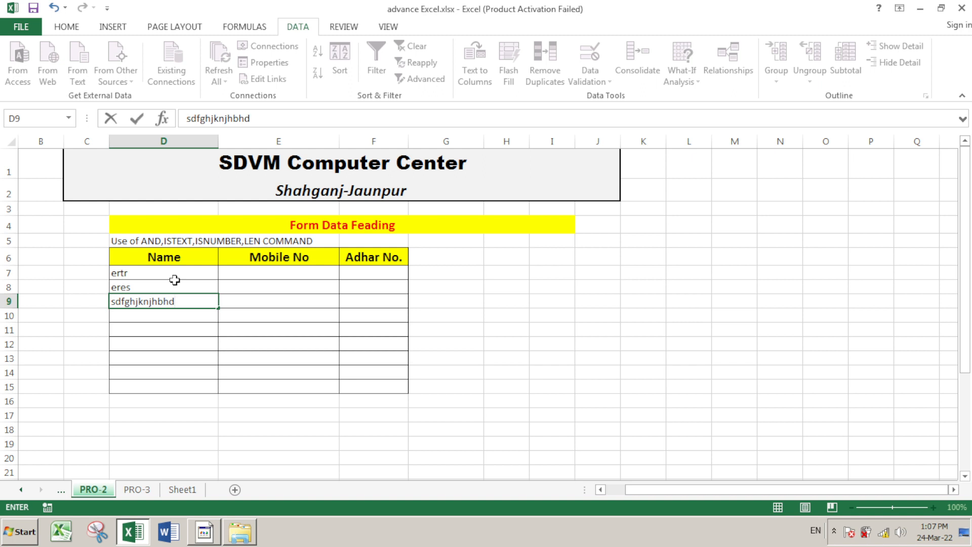
key(Return)
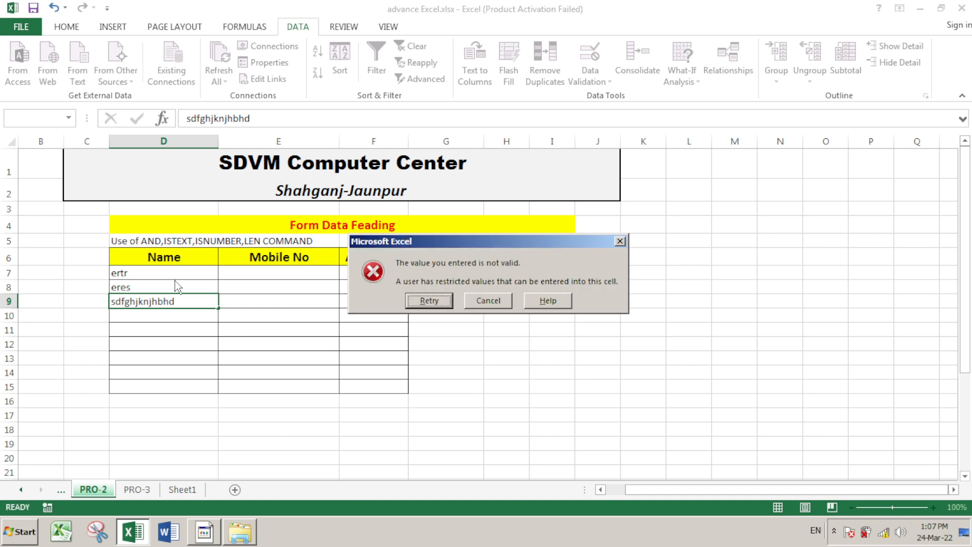
key(Return)
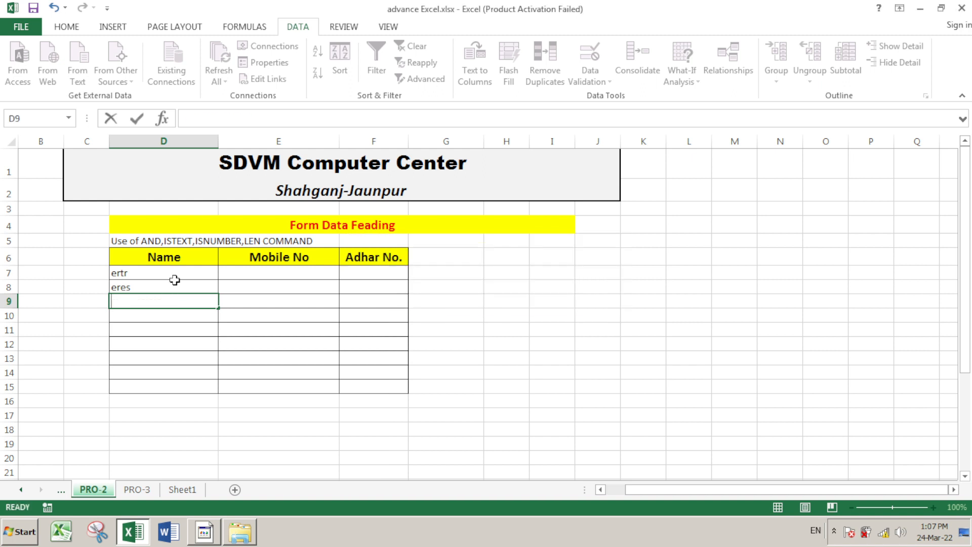
key(End)
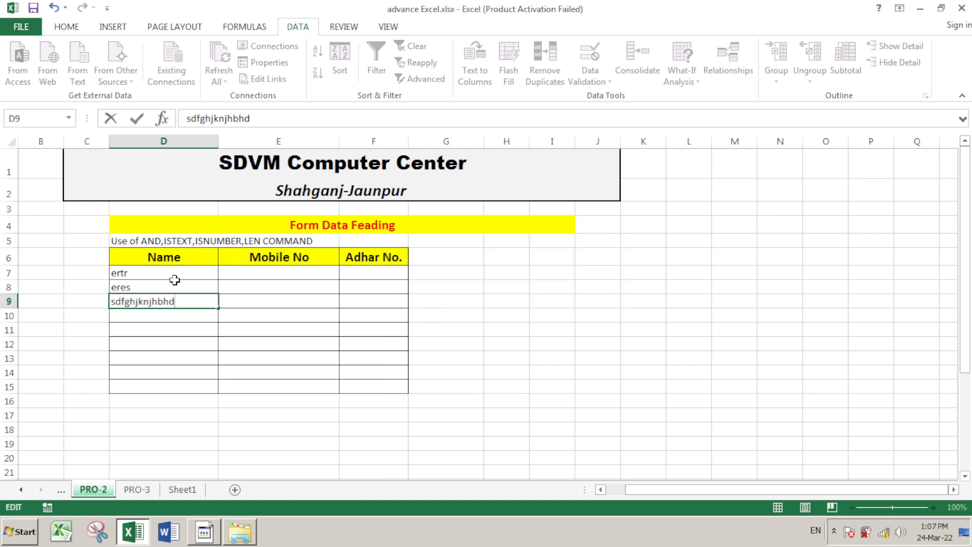
key(BackSpace)
key(Return)
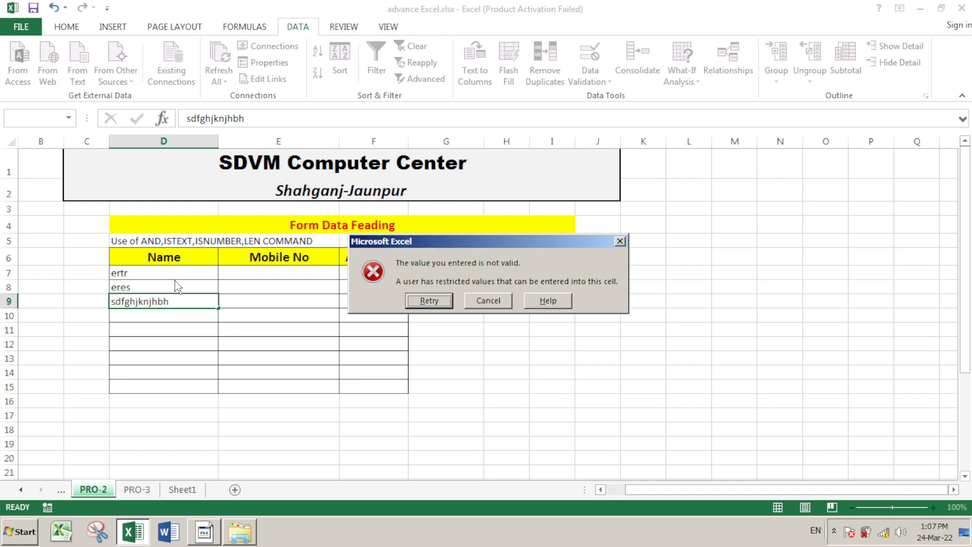
key(Return)
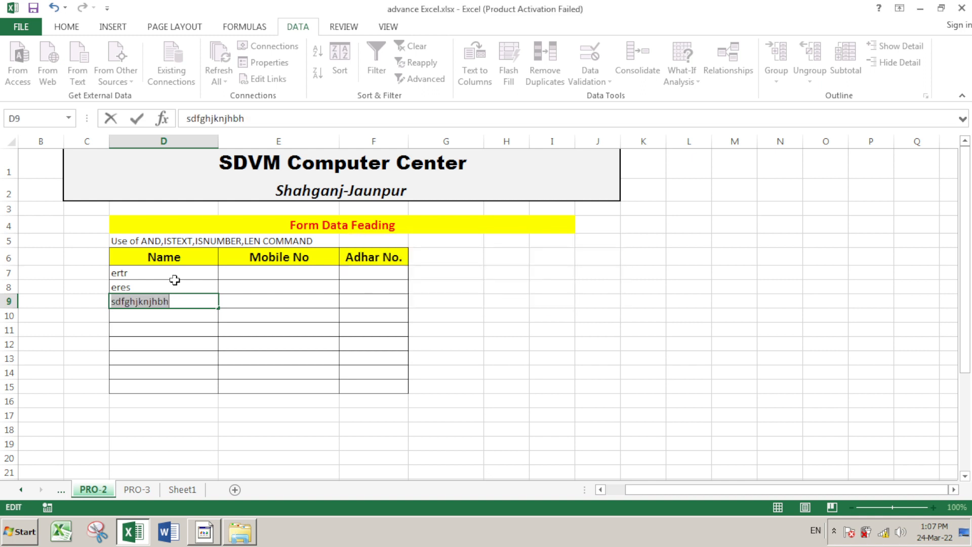
key(End)
key(BackSpace)
key(Return)
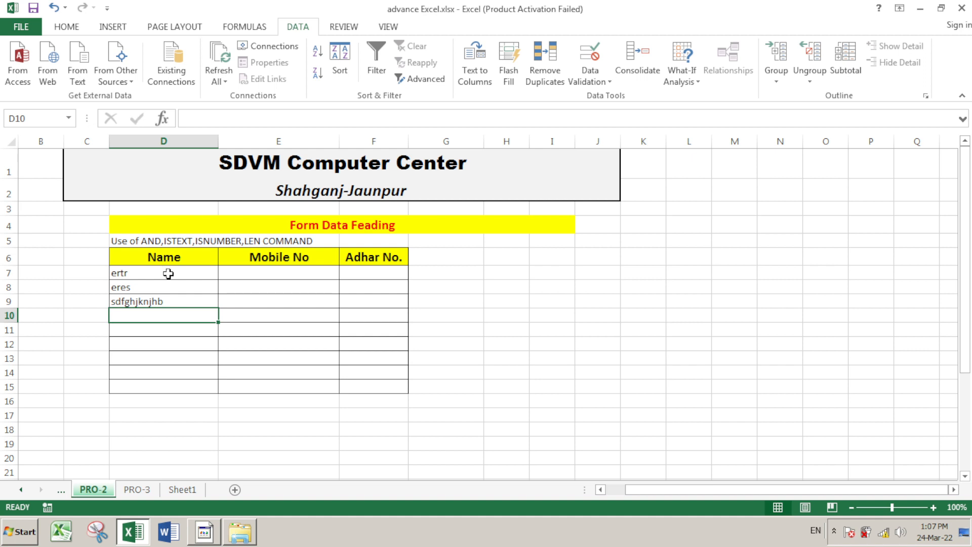
Test the number 4154 in D14, discard it after the error, and reselect D7:D15
drag(168, 274, 170, 386)
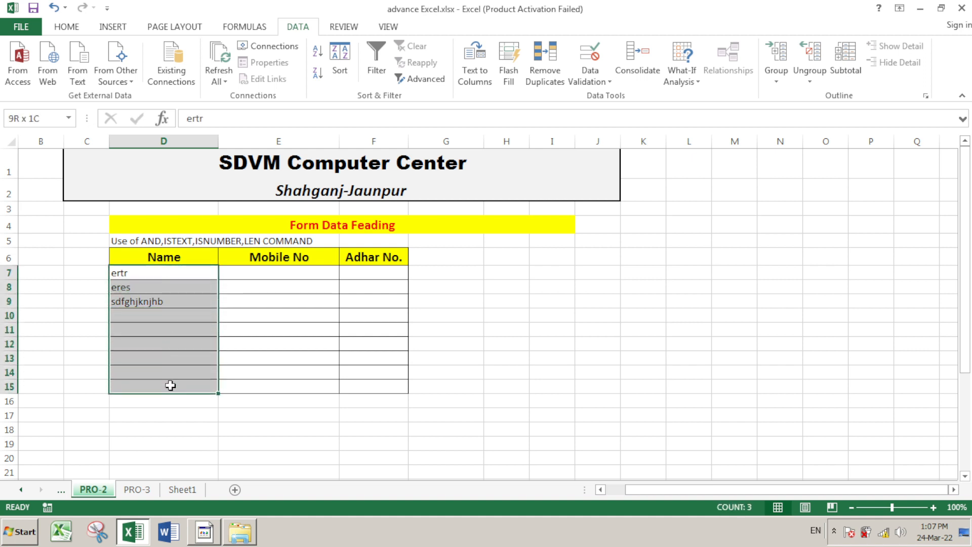
click(169, 373)
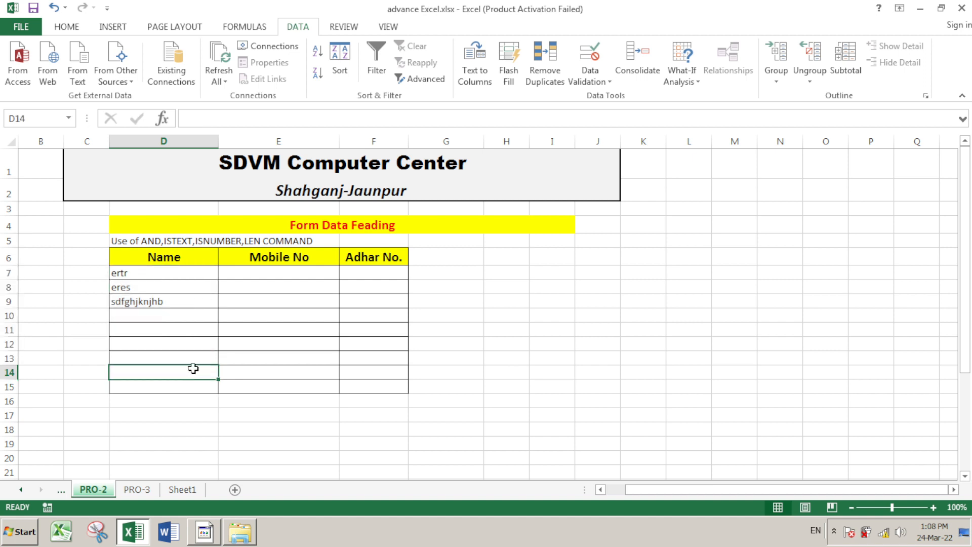
text(4154)
key(Return)
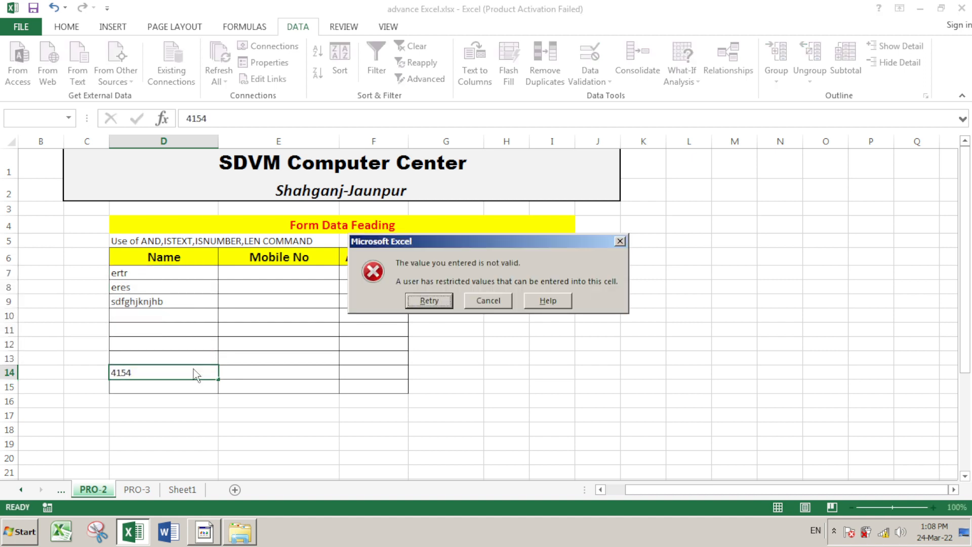
key(Return)
key(Return)
click(488, 301)
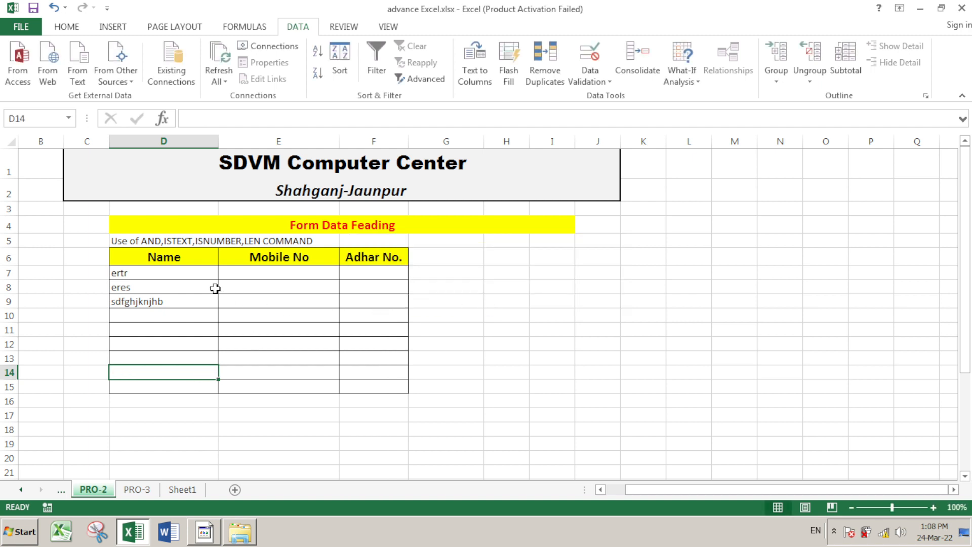
drag(196, 272, 195, 384)
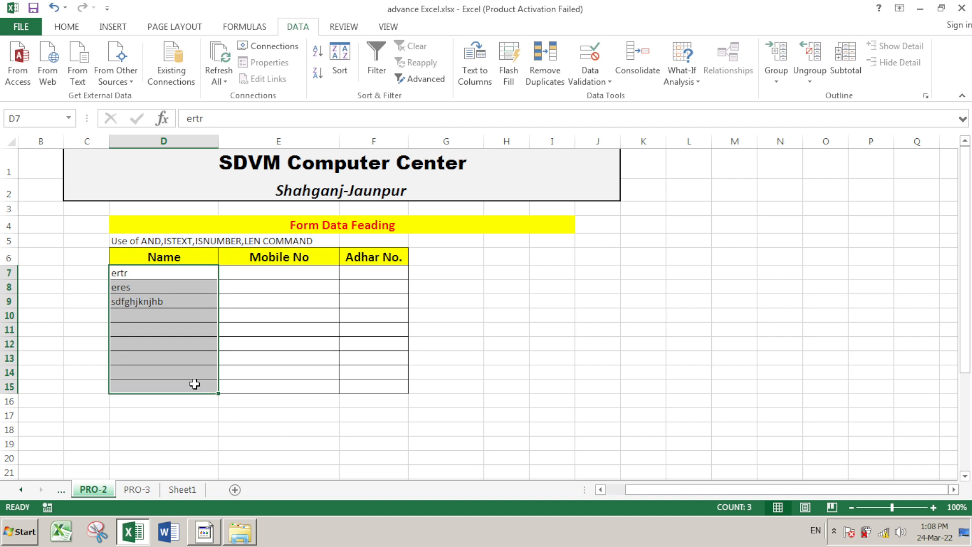
Title the Name cells' validation error alert SDVM
click(599, 85)
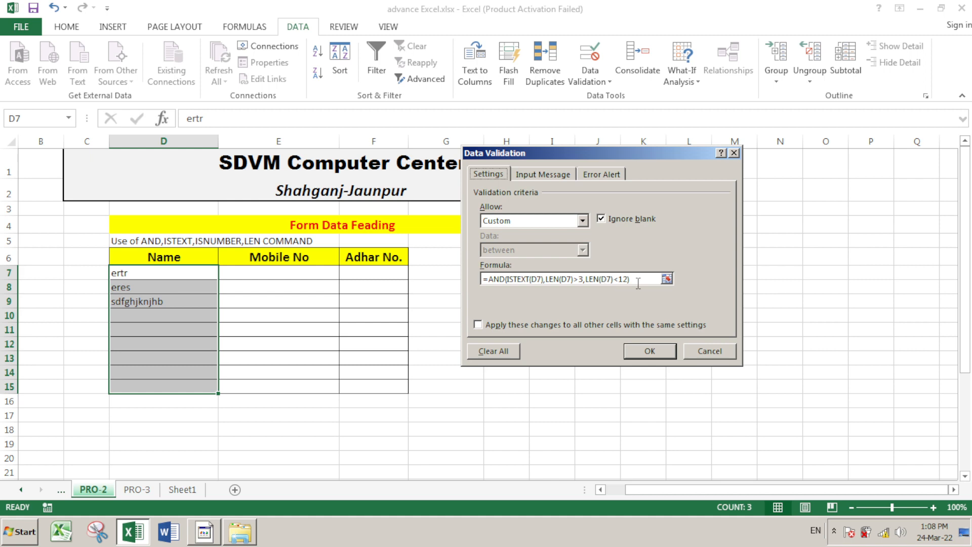
click(598, 175)
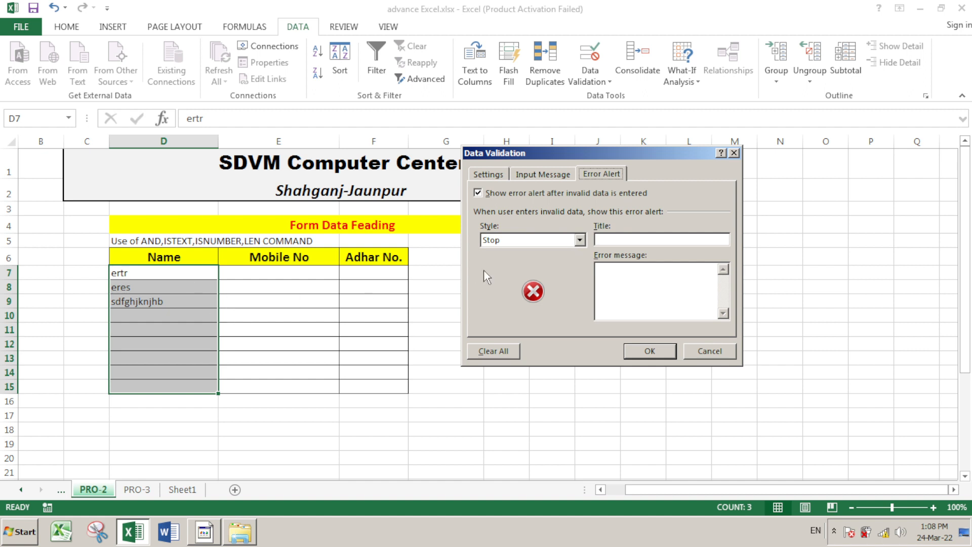
click(613, 240)
text(SDVM)
Write the two-line error message: only alphabets; more than 3 and less than 12 characters
click(657, 278)
text(1-)
text(Should)
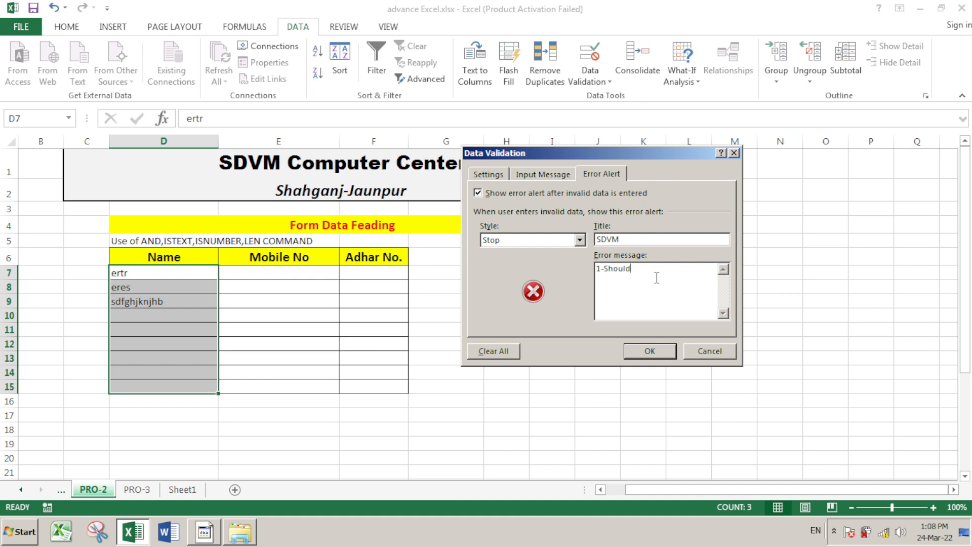
text( be enter only Alphave)
key(BackSpace)
key(BackSpace)
key(BackSpace)
text(abets.)
key(Return)
text(2-Should b)
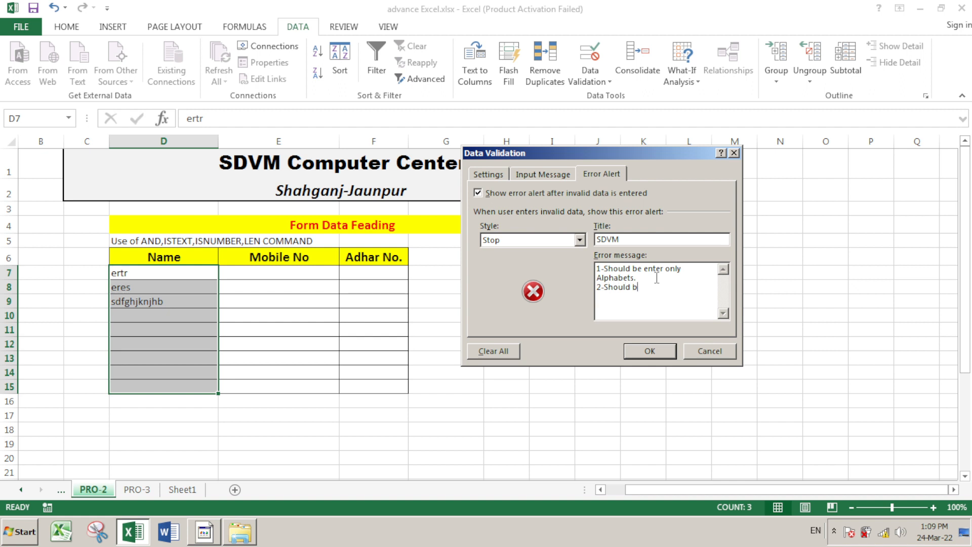
text(e in)
key(BackSpace)
key(BackSpace)
text(enter only morr)
key(BackSpace)
text(e than 3 c)
key(BackSpace)
text(and less than 12 characters)
Save the rule, then confirm 128554 in D11 raises the SDVM alert and discard it
click(645, 352)
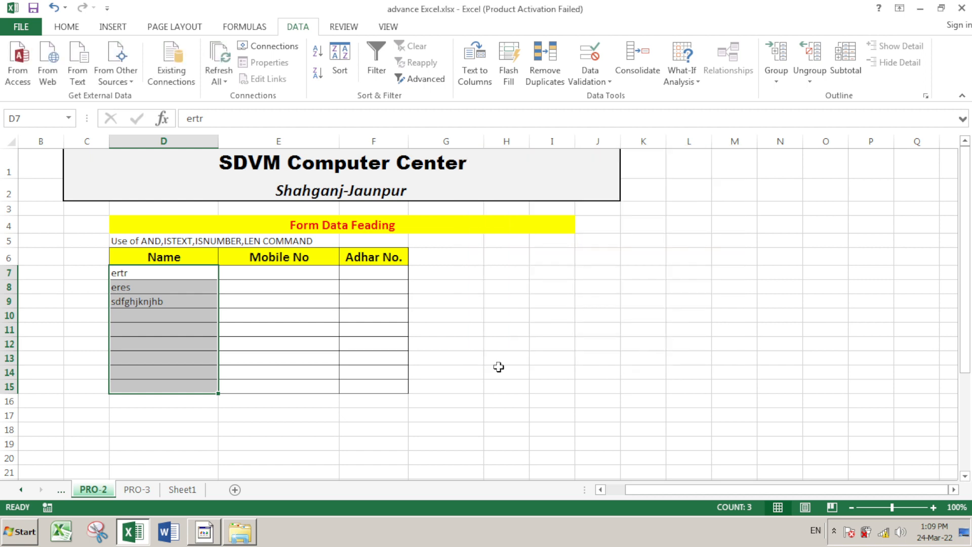
click(177, 329)
text(1285)
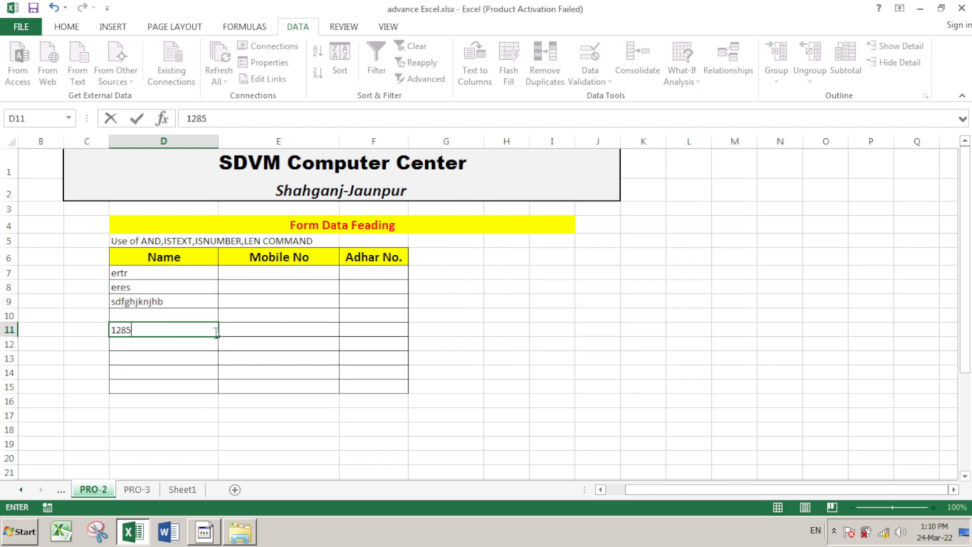
text(54)
key(Return)
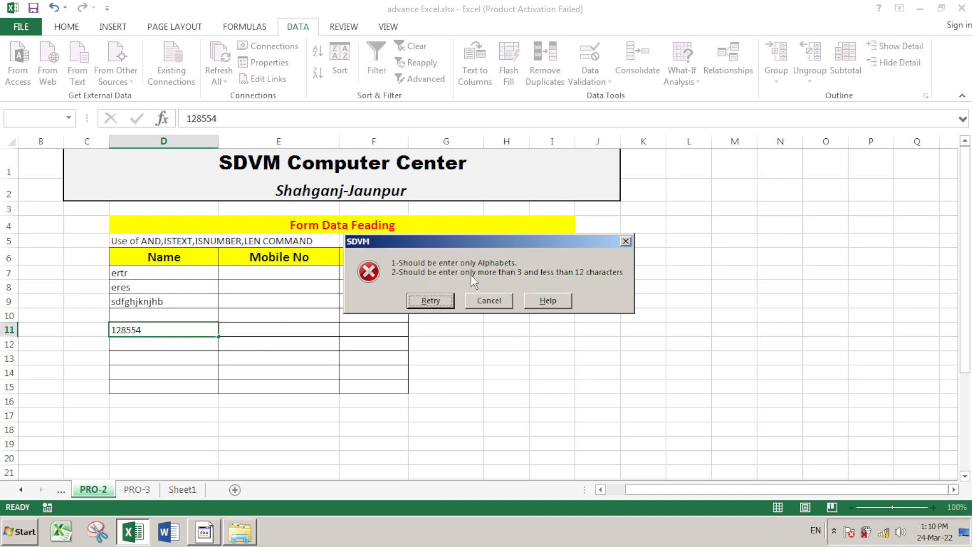
click(490, 301)
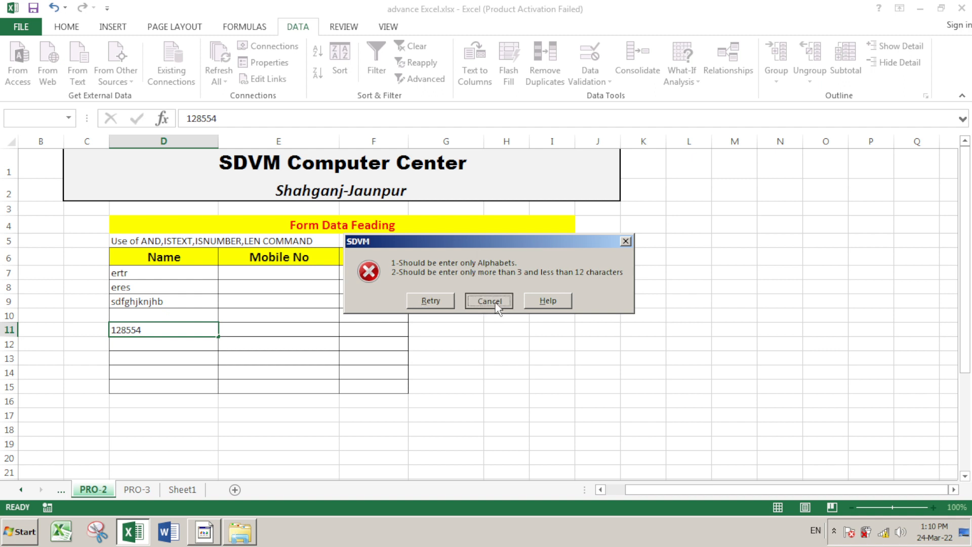
click(308, 276)
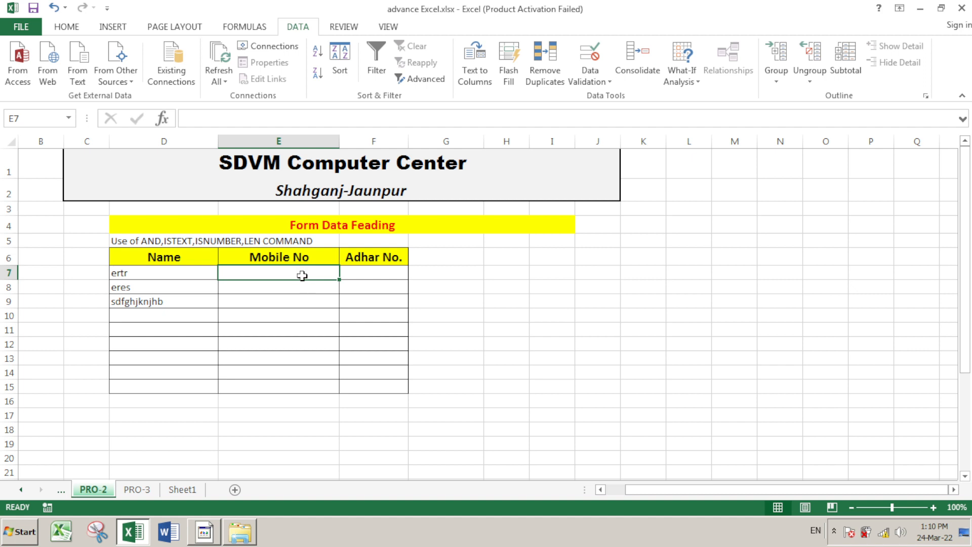
text(123)
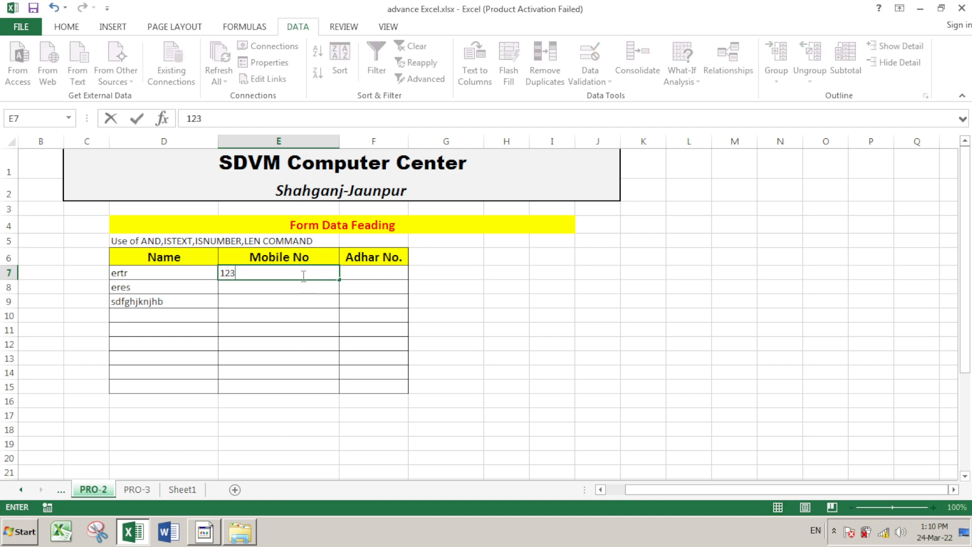
text(4567891)
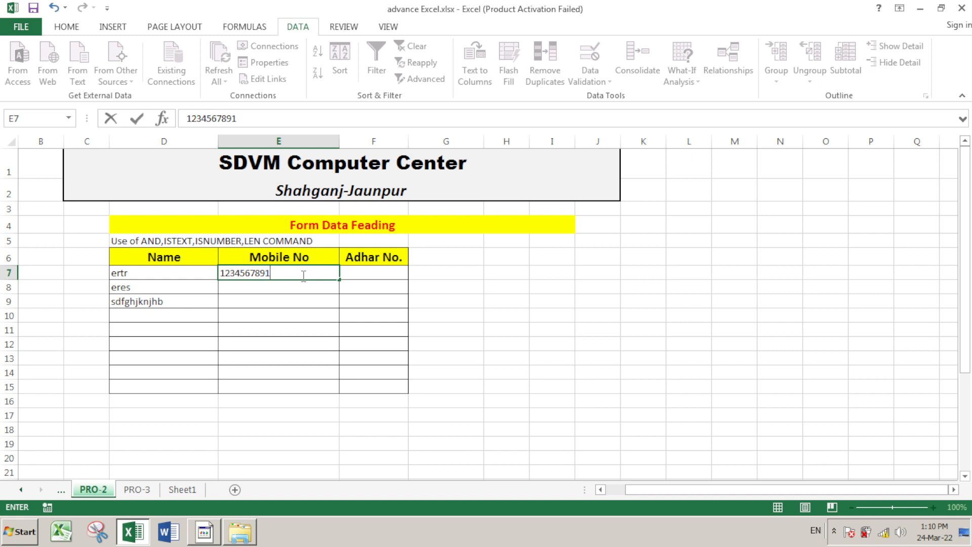
key(Return)
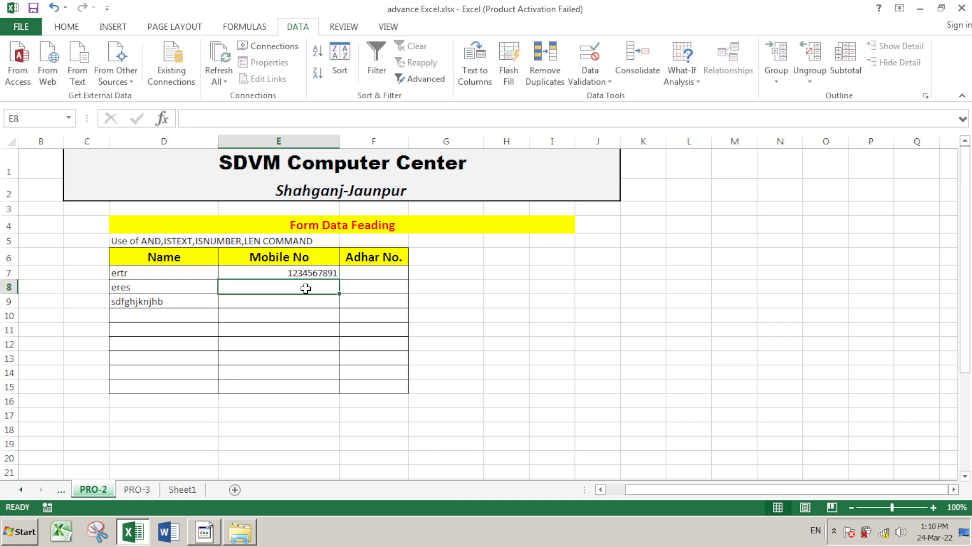
text(hgfdssd)
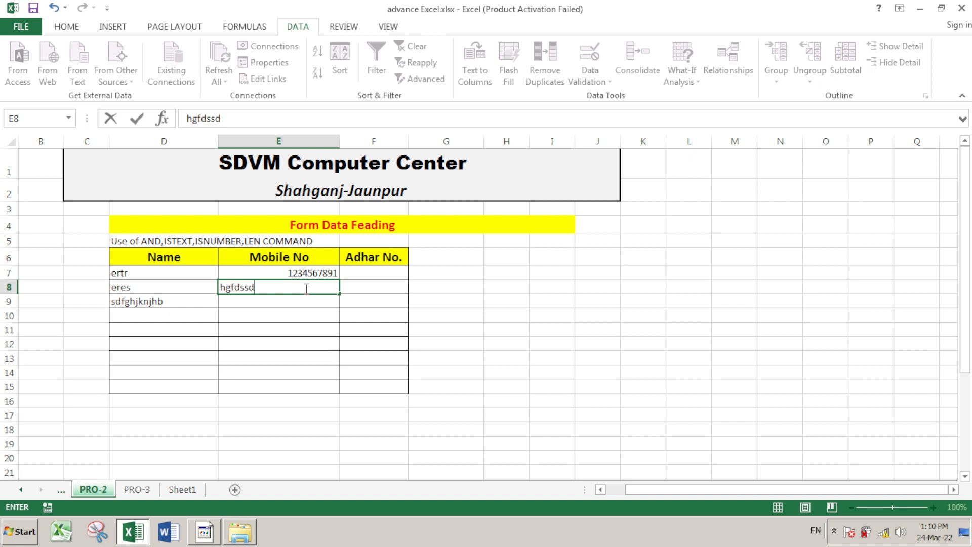
key(Return)
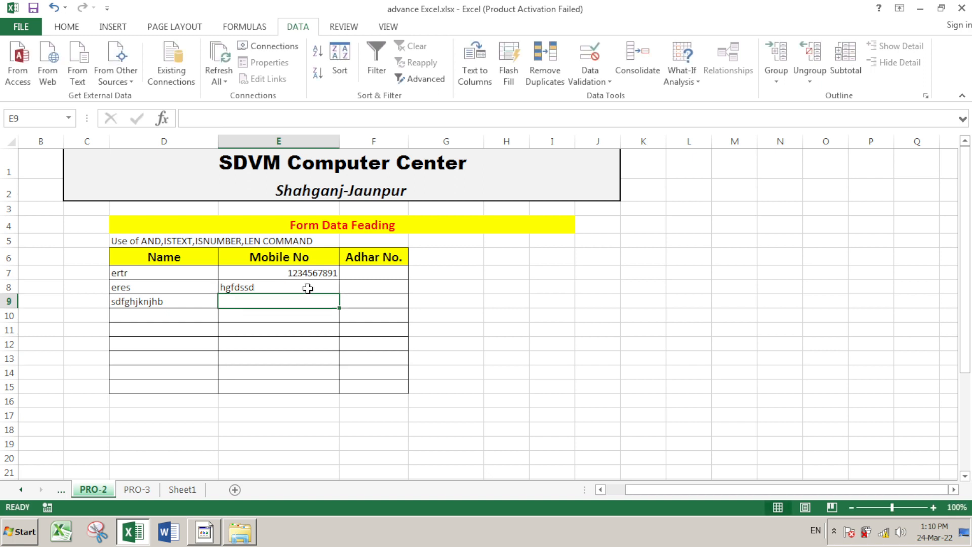
click(304, 318)
click(304, 274)
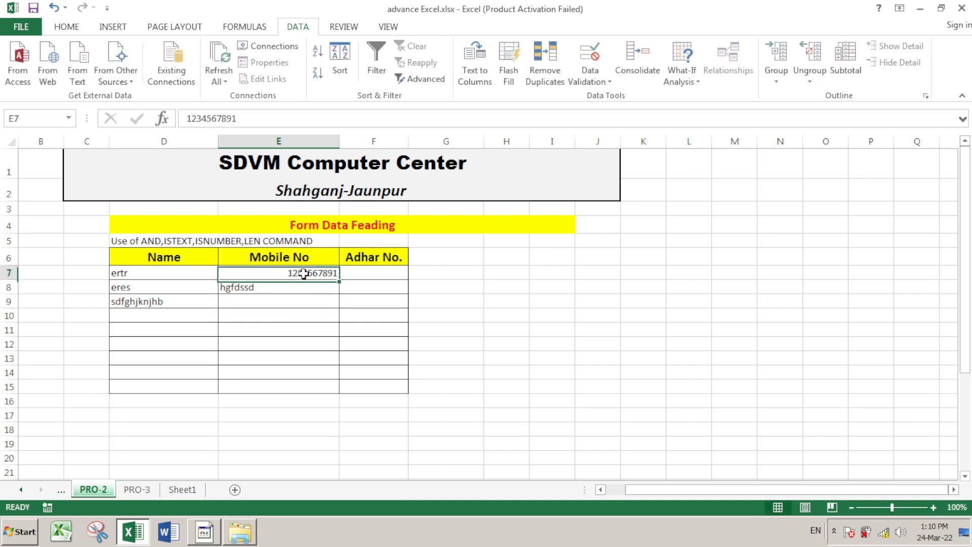
drag(304, 274, 306, 380)
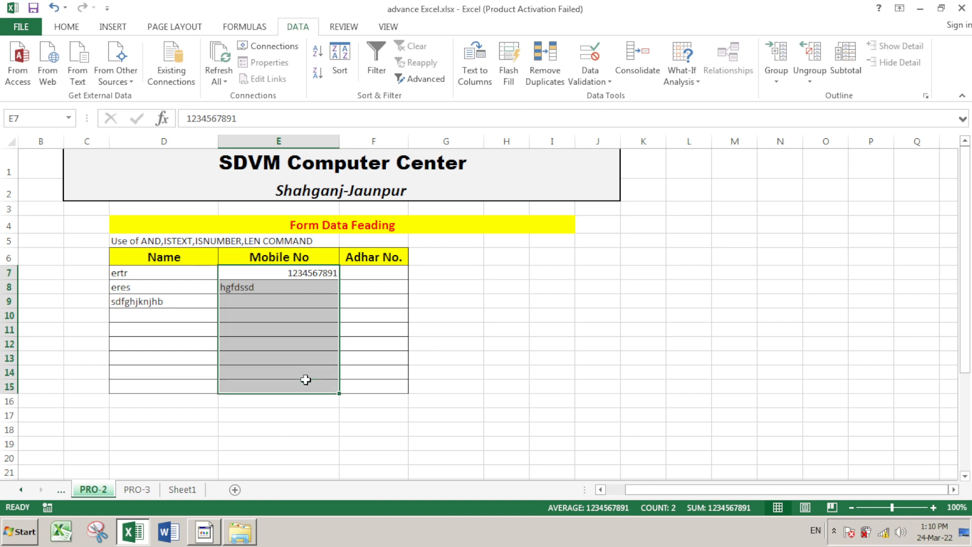
key(Delete)
click(551, 306)
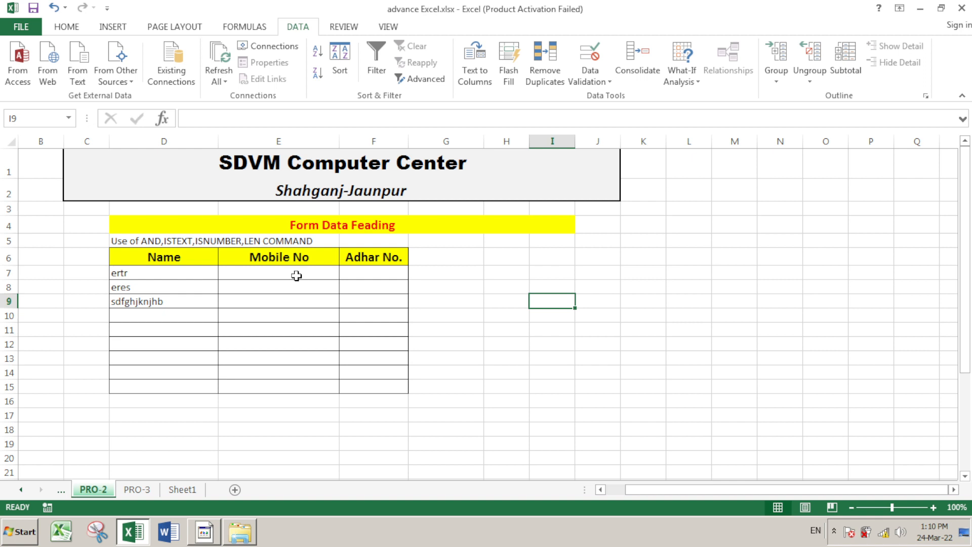
drag(296, 276, 303, 379)
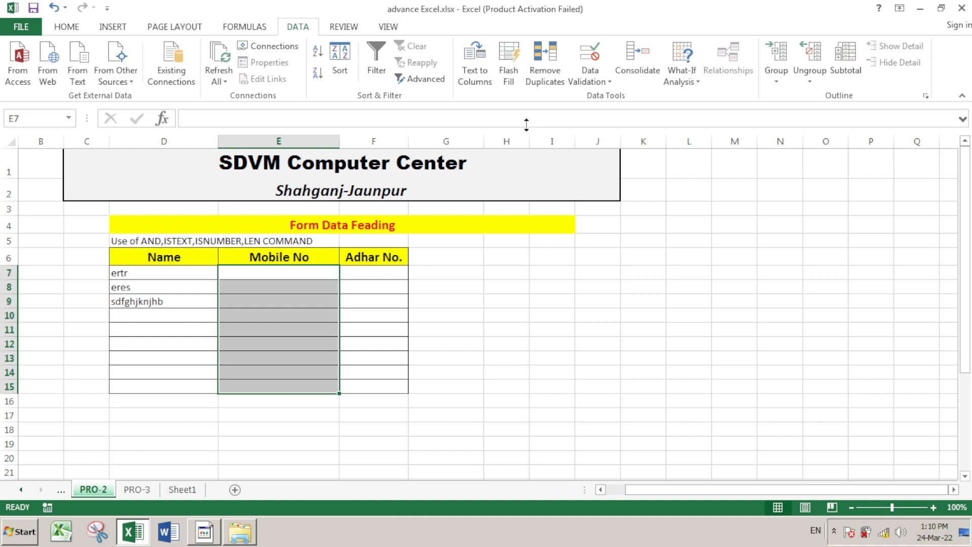
Format Mobile No cells E7:E15 with the custom number format "(+91) - " 0
click(74, 31)
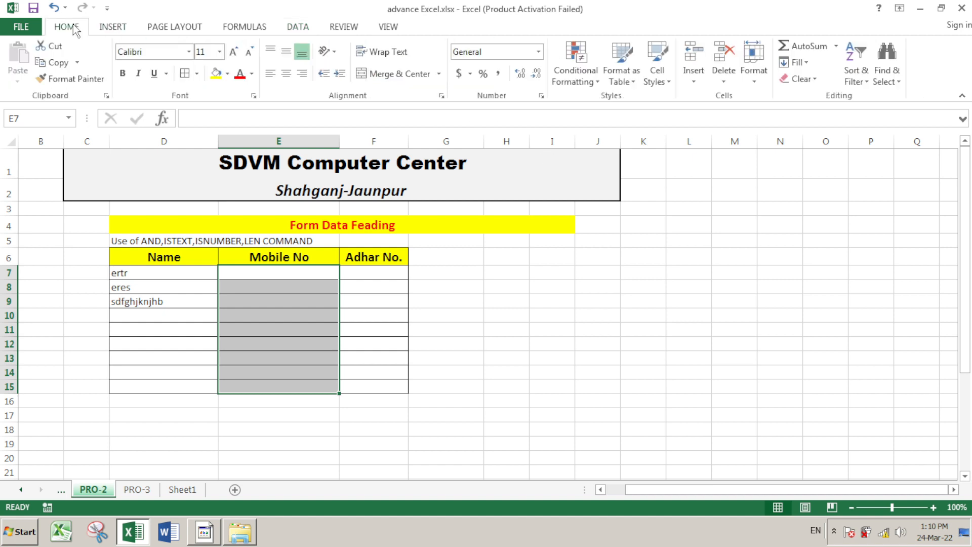
click(538, 57)
key(ctrl+1)
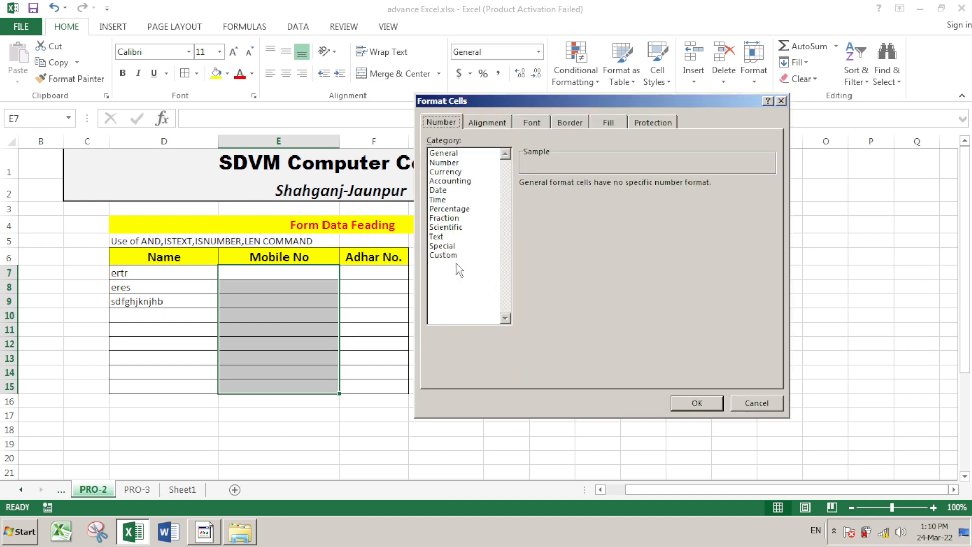
click(446, 256)
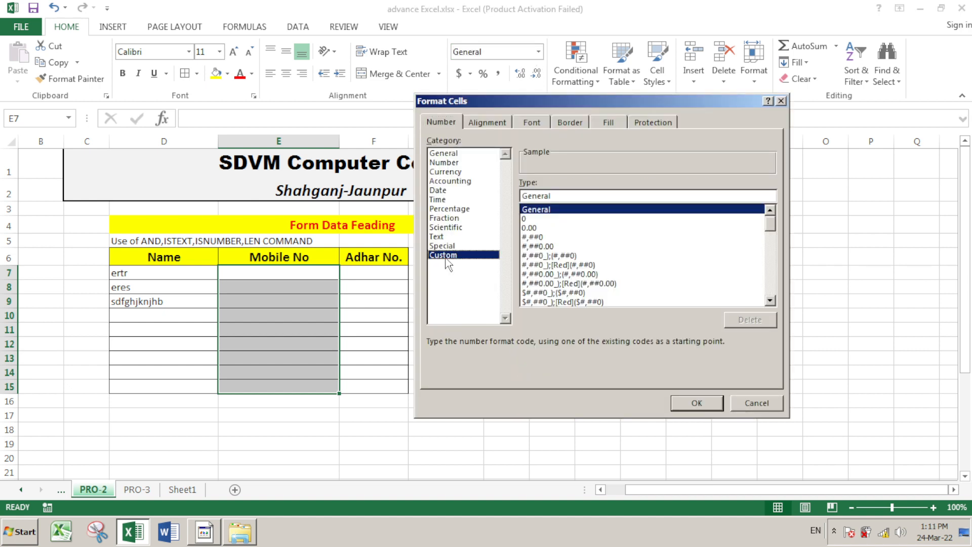
click(566, 196)
key(BackSpace)
key(BackSpace)
key(BackSpace)
key(BackSpace)
key(BackSpace)
key(BackSpace)
key(BackSpace)
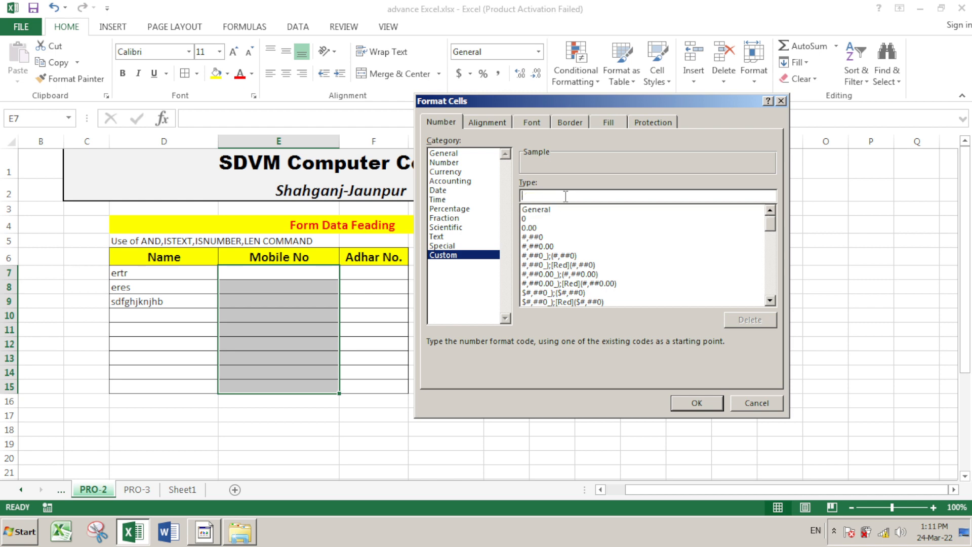
text("(+91) -)
text(" 0)
click(697, 403)
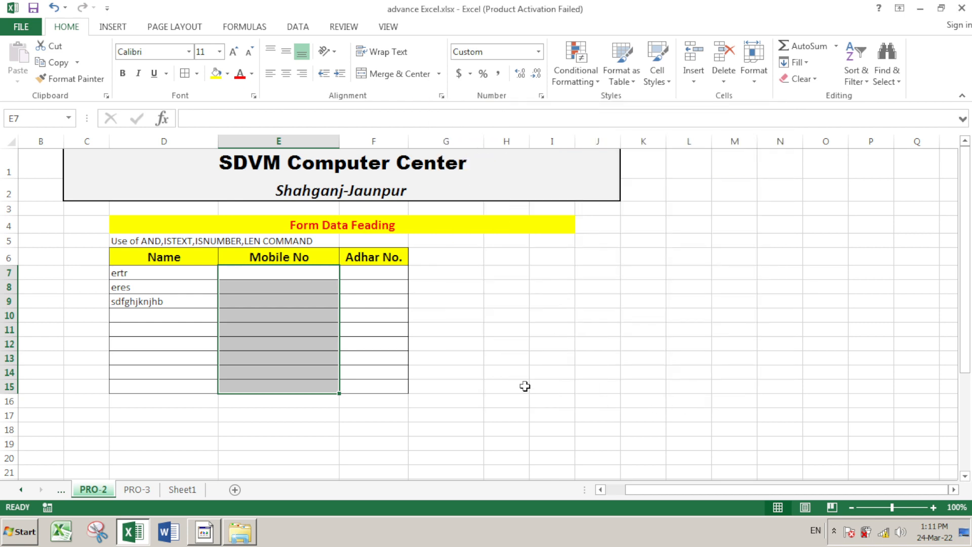
click(476, 319)
click(288, 275)
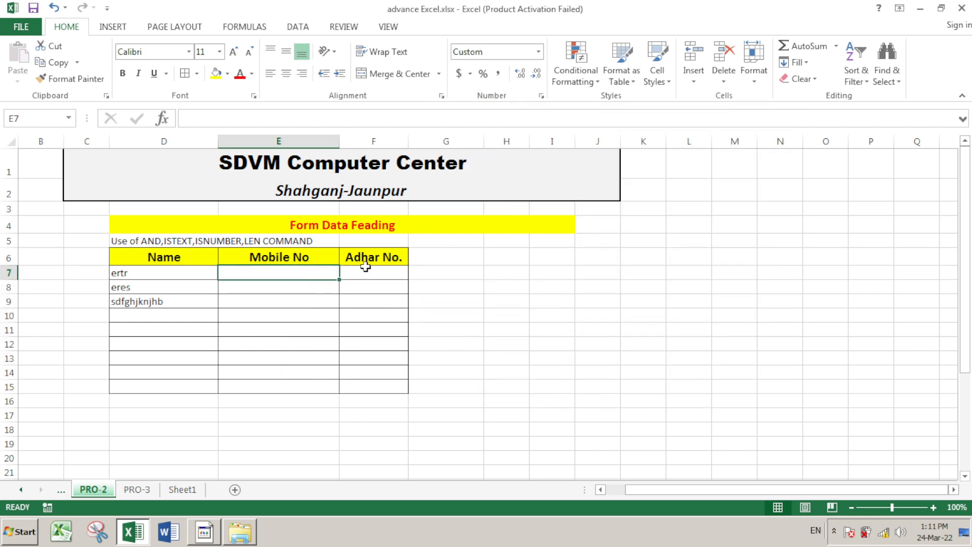
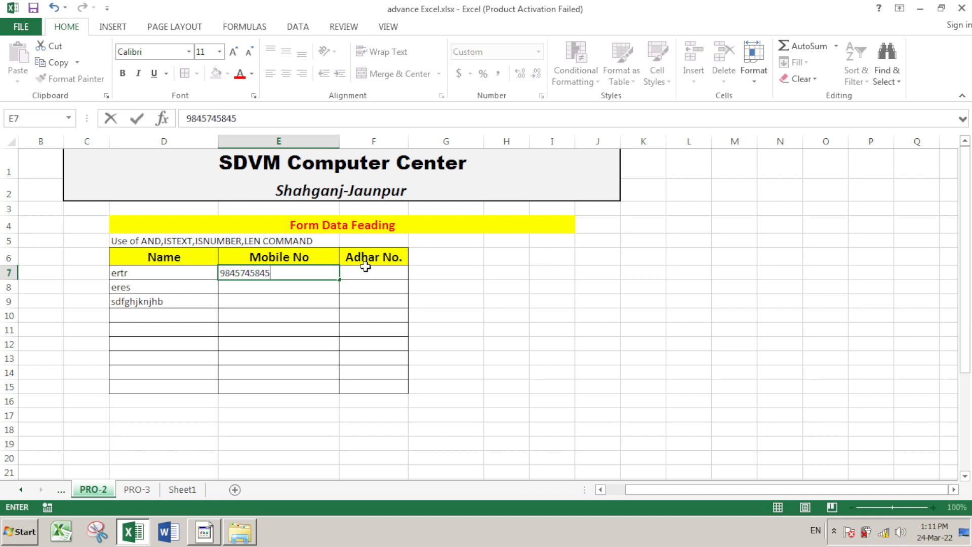
key(Return)
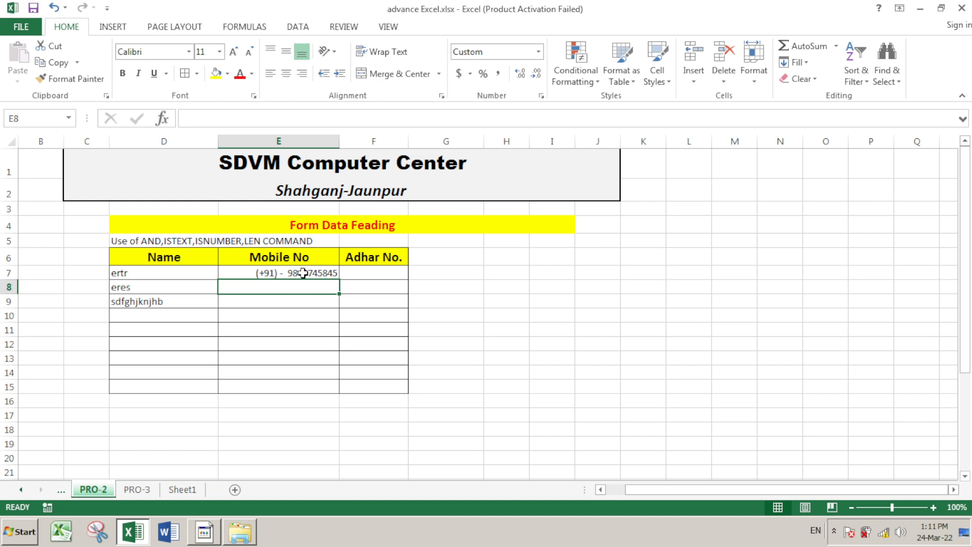
click(303, 318)
text(412545784)
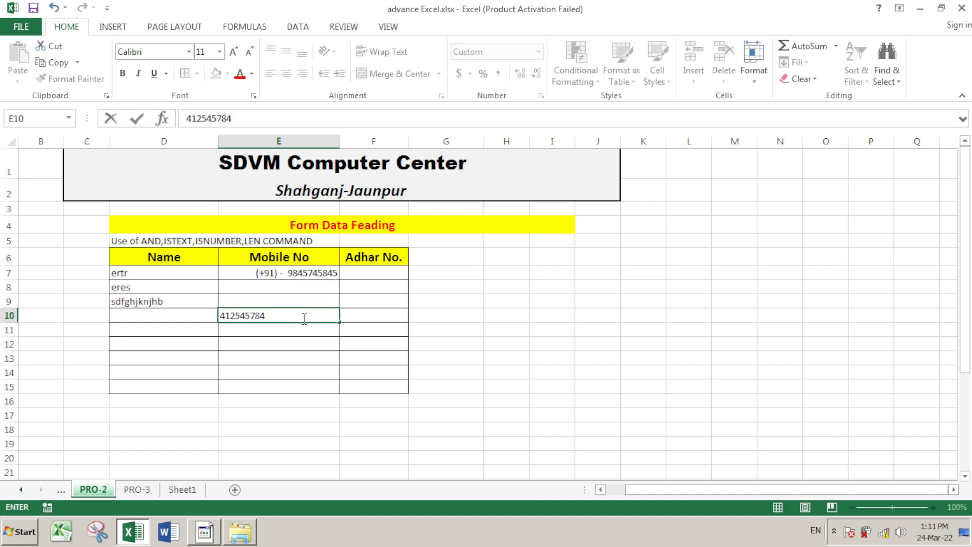
key(Return)
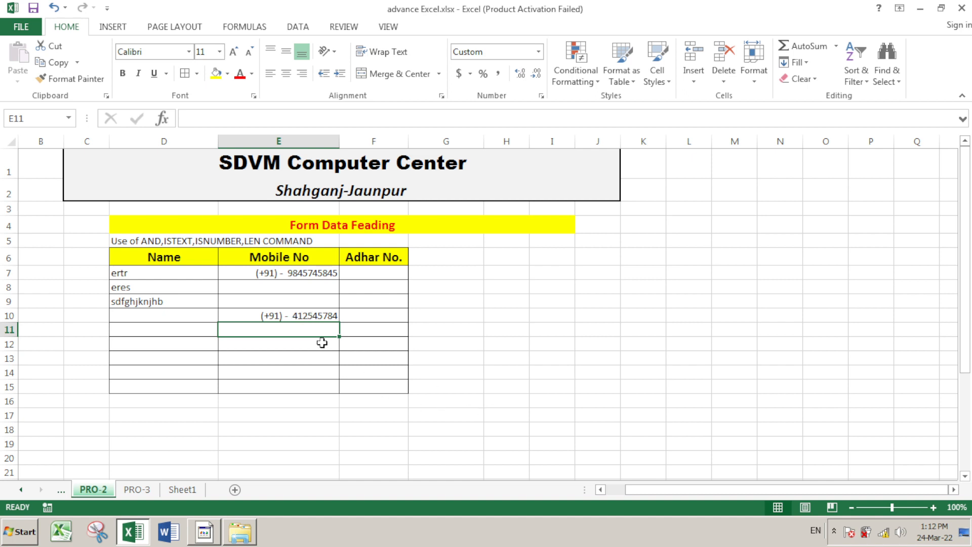
click(298, 271)
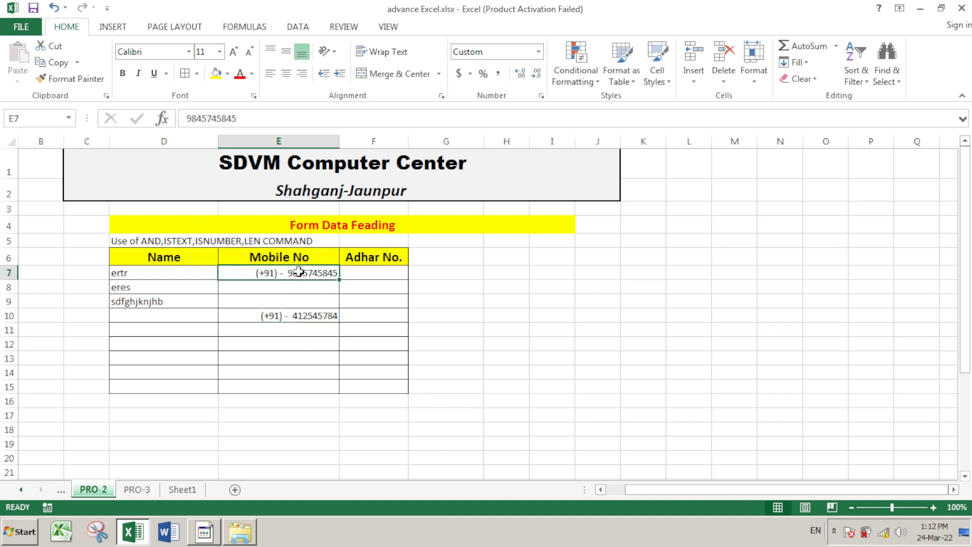
text(sdfhsdhkfhsdkfh)
key(Return)
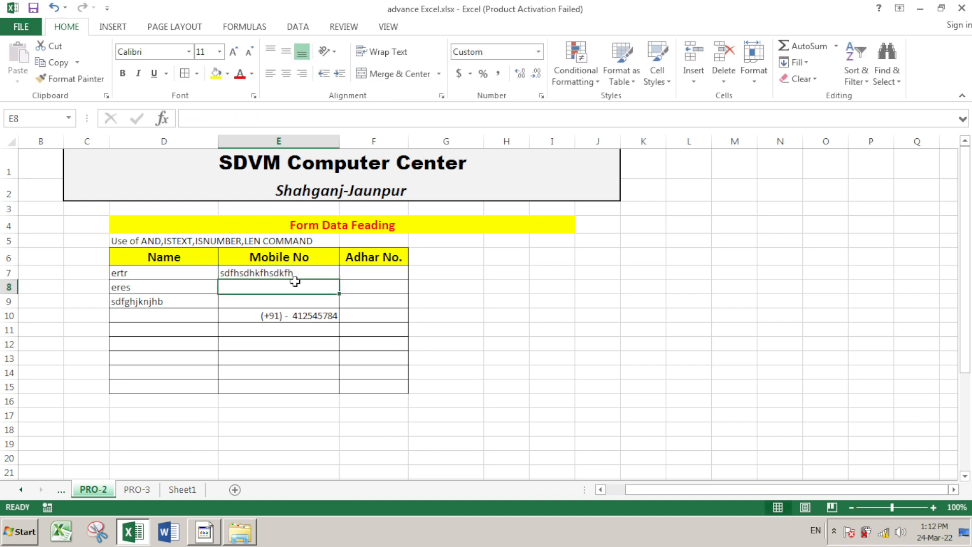
drag(298, 272, 296, 385)
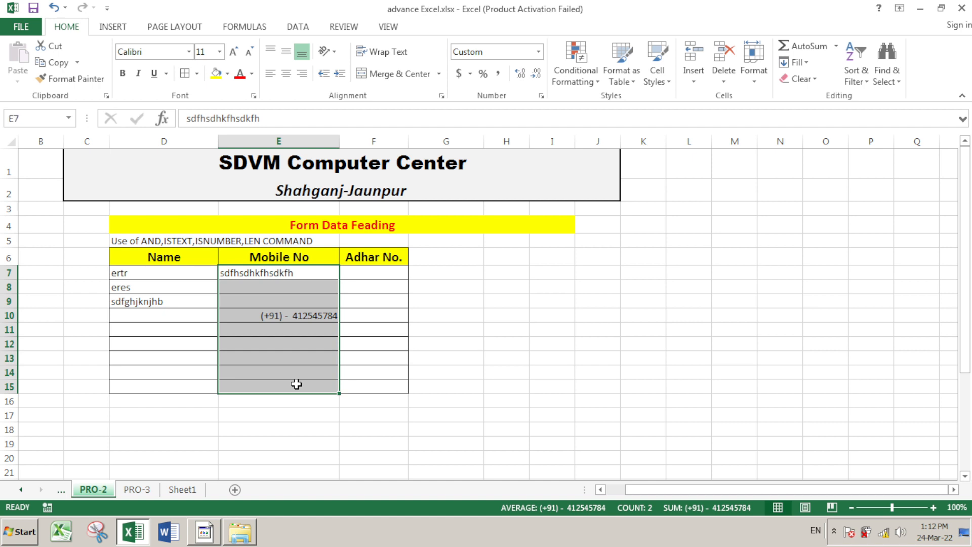
key(Delete)
click(547, 341)
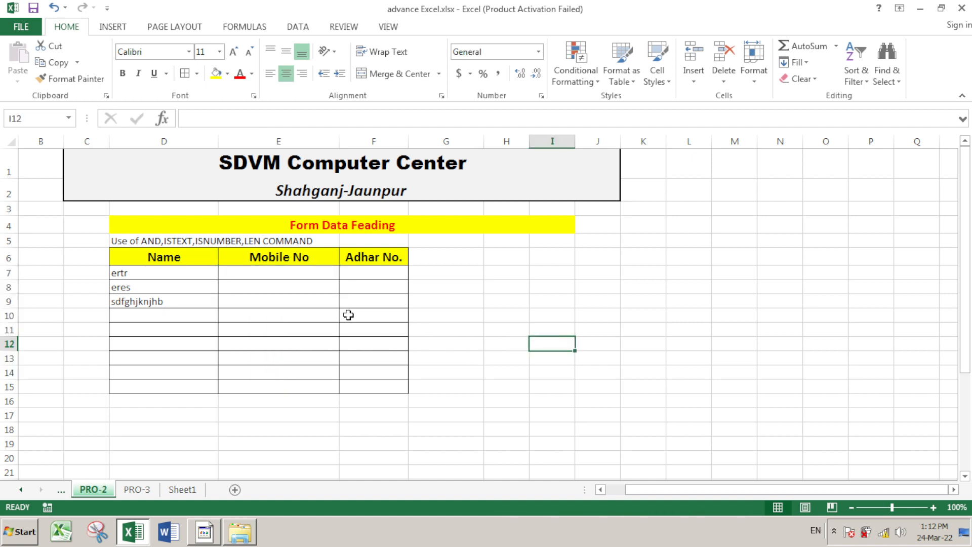
Enter =AND(ISNUMBER(E7),LEN(e7)=10) directly into cell E7, triggering a circular-reference warning
click(314, 268)
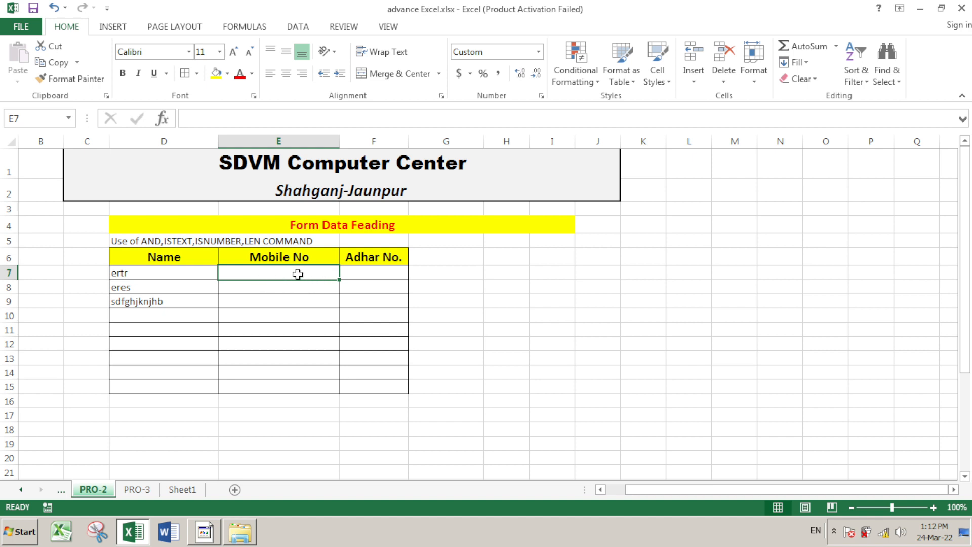
text(=)
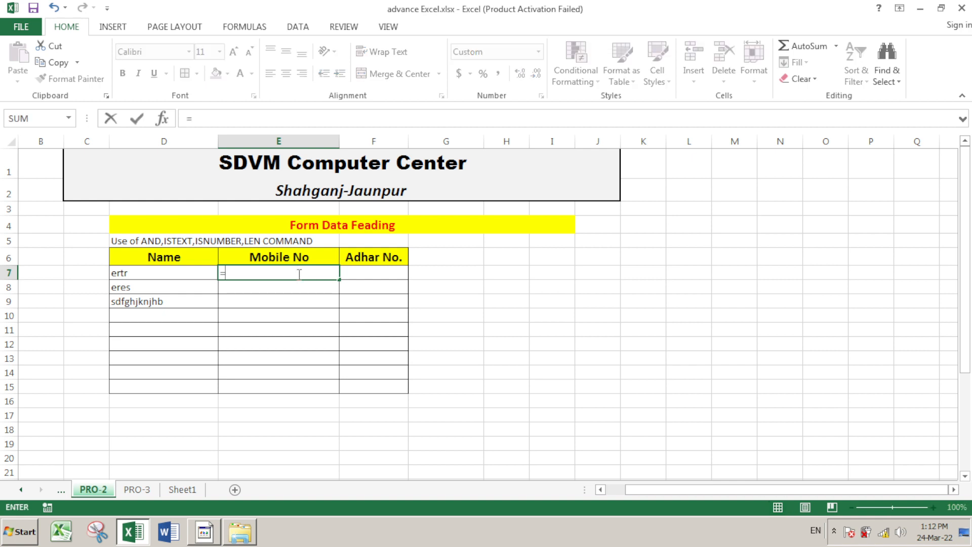
text(and)
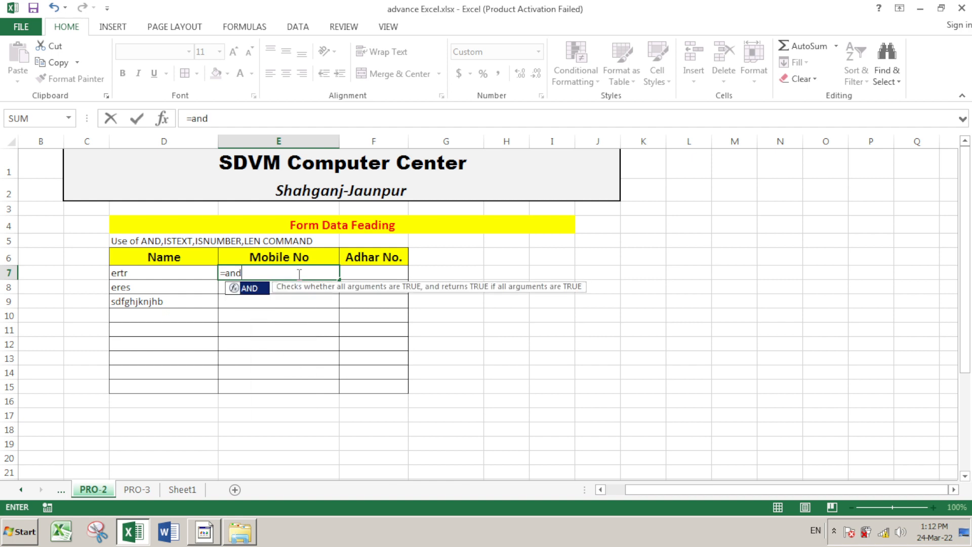
key(Tab)
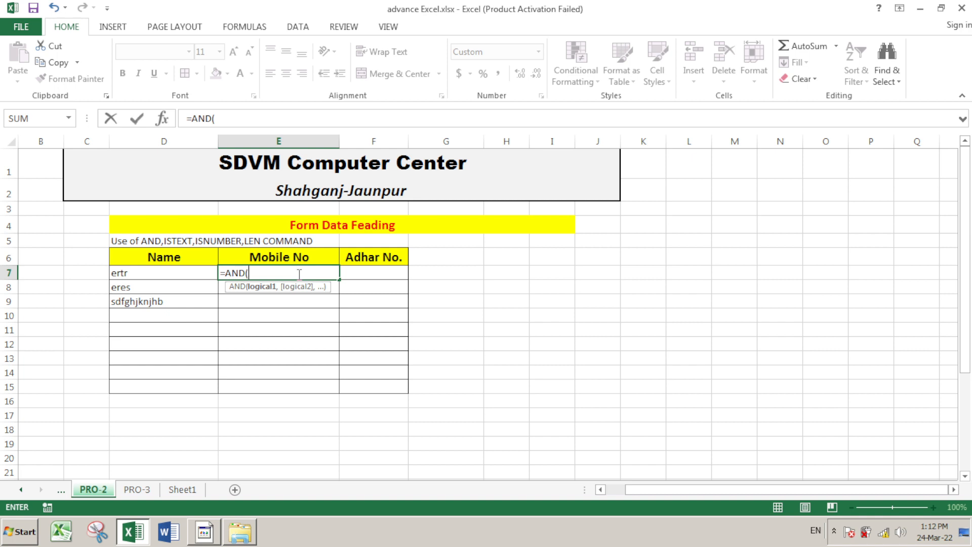
text(is)
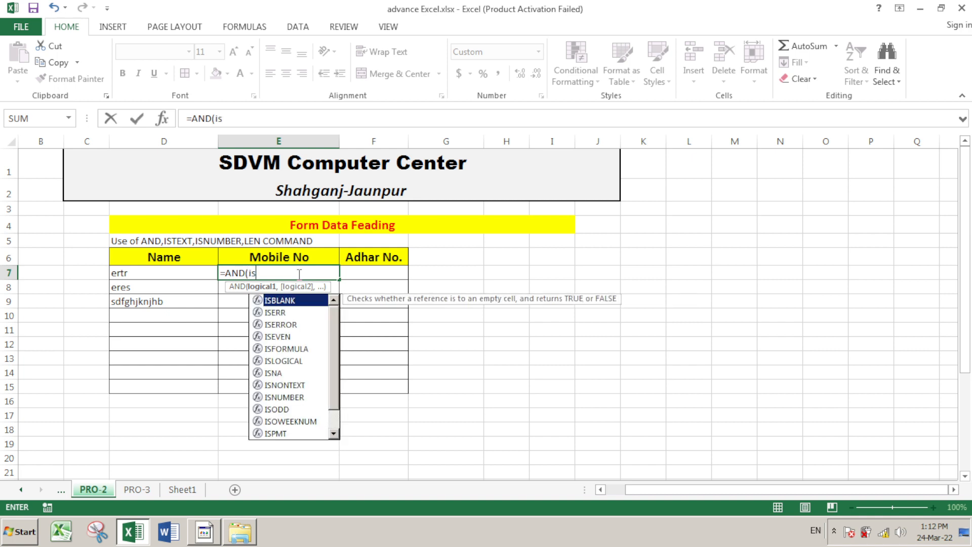
text(nu)
key(Tab)
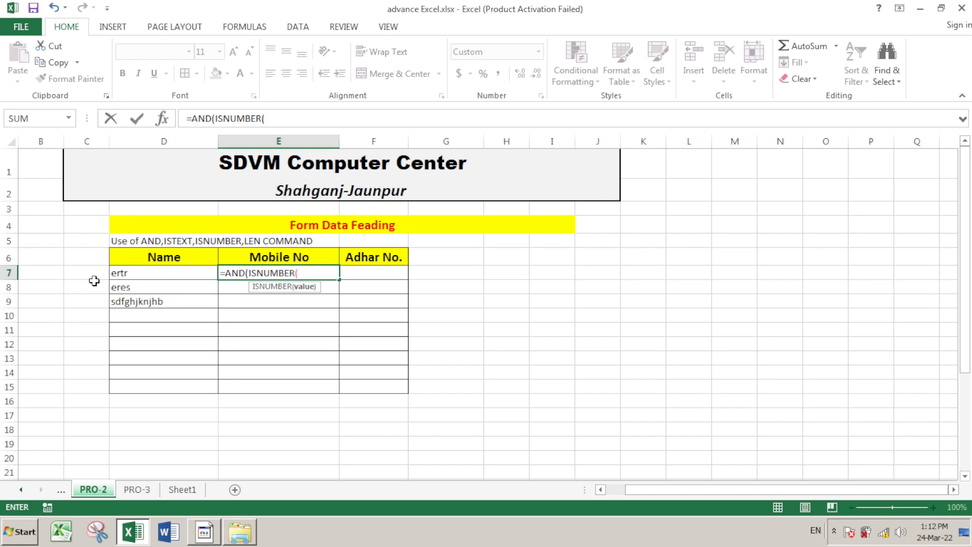
text(E)
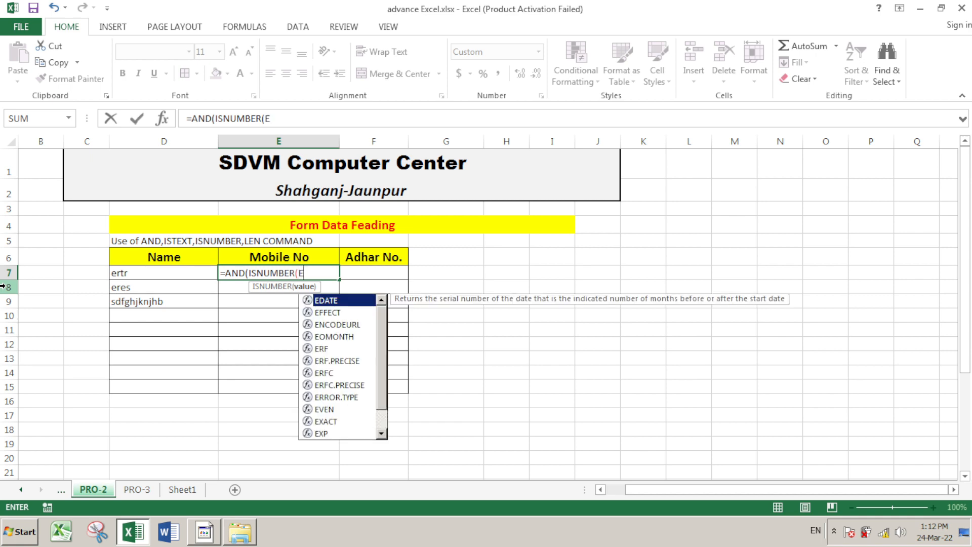
text(7)
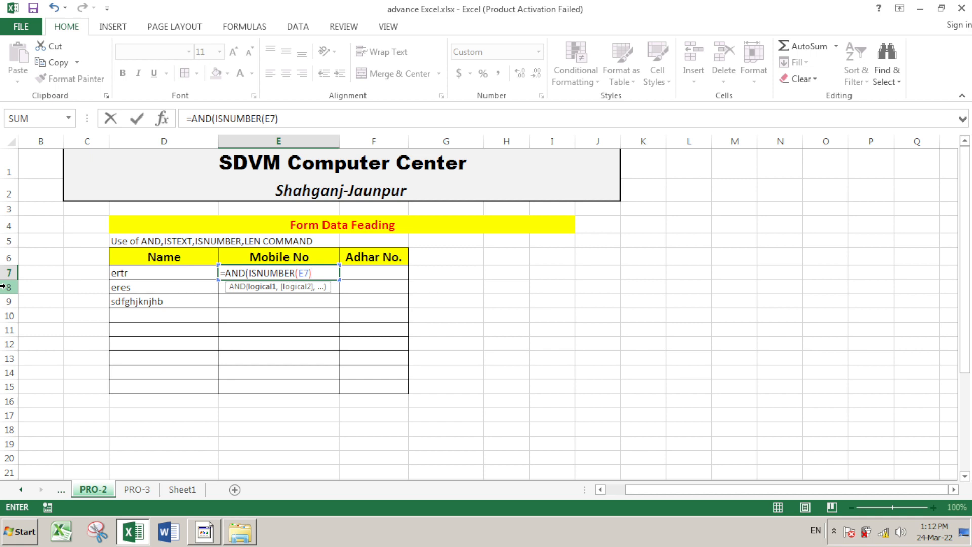
text(,)
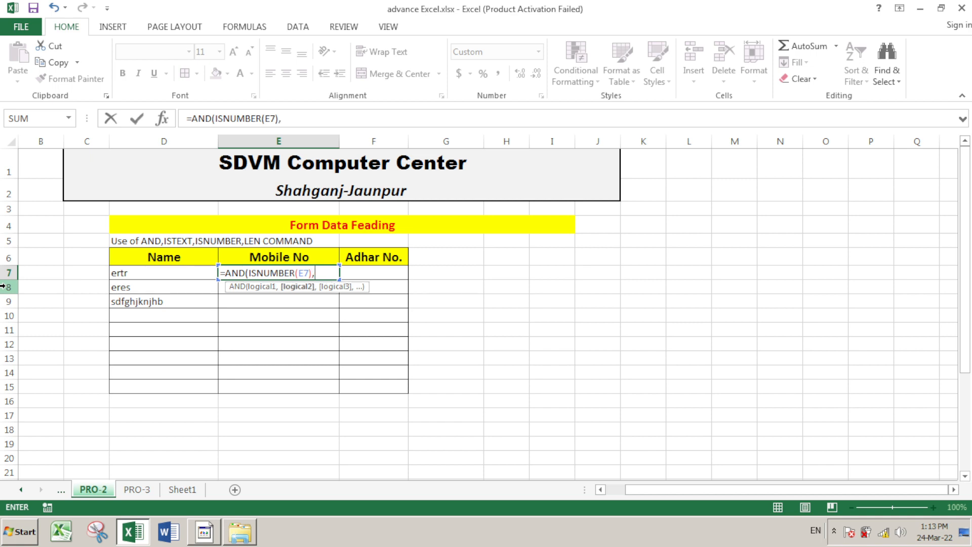
text(le)
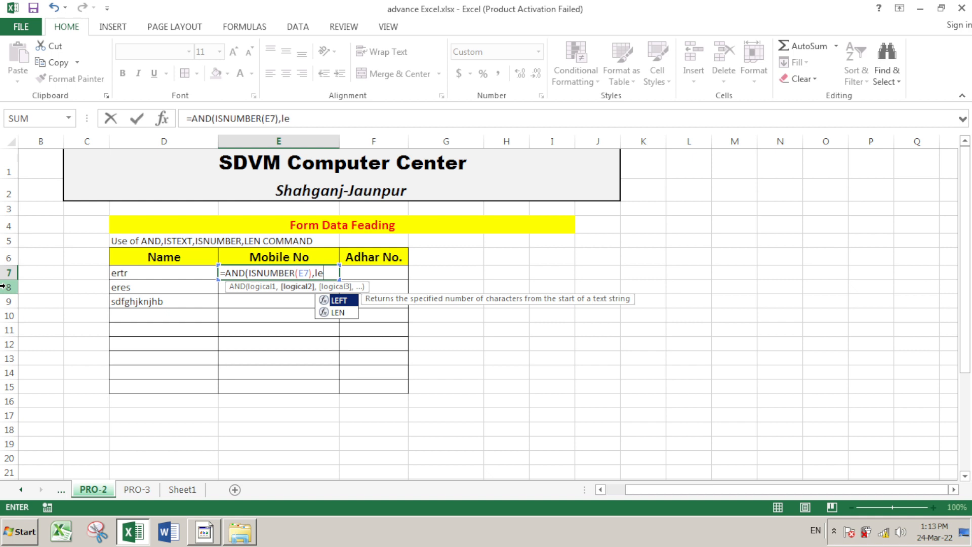
key(Down)
key(Tab)
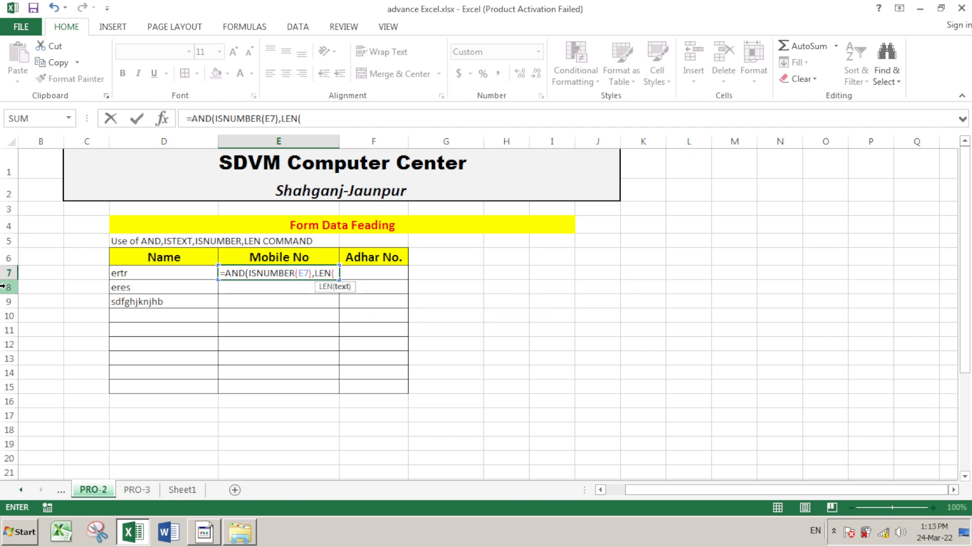
text(e7))
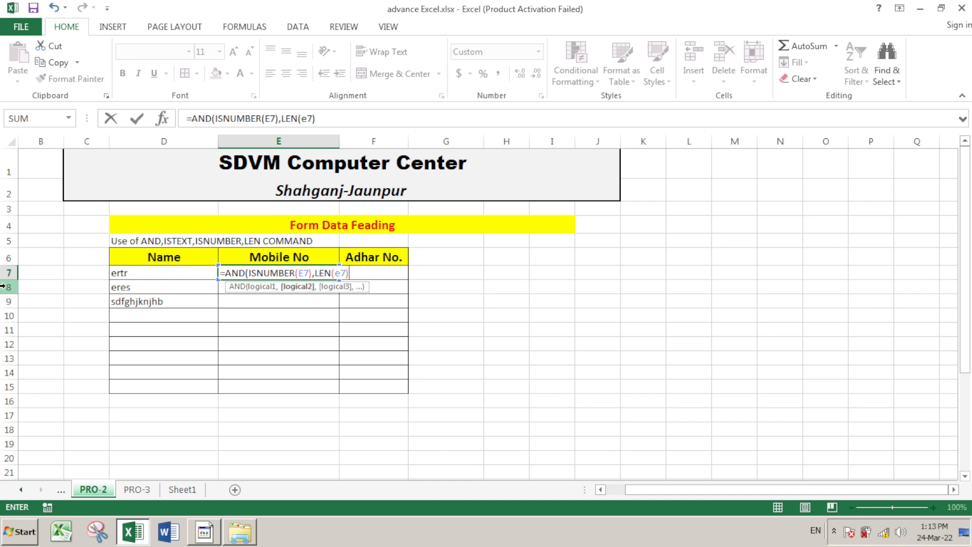
text(=10))
key(Return)
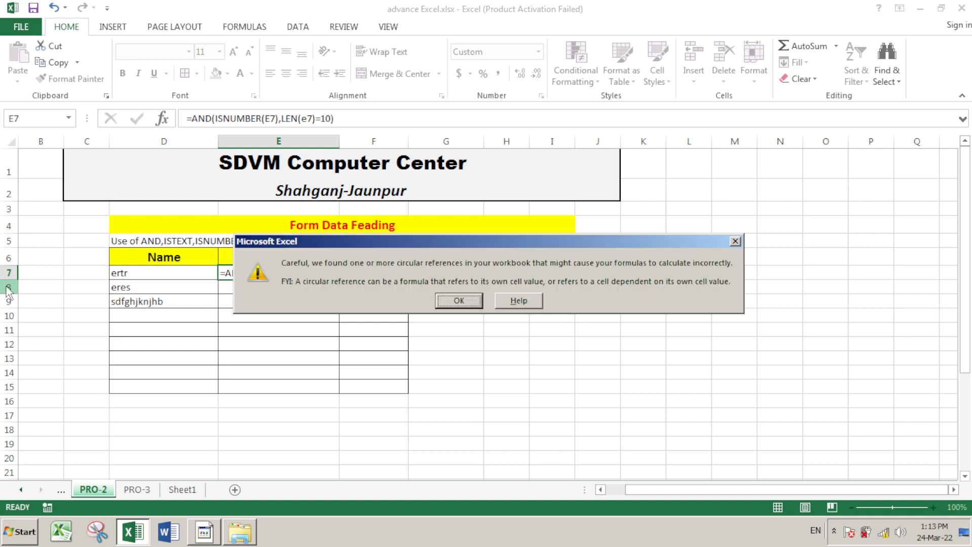
Dismiss the circular-reference warning, copy E7's formula text, and show the Data tools with E7 unchanged
click(459, 301)
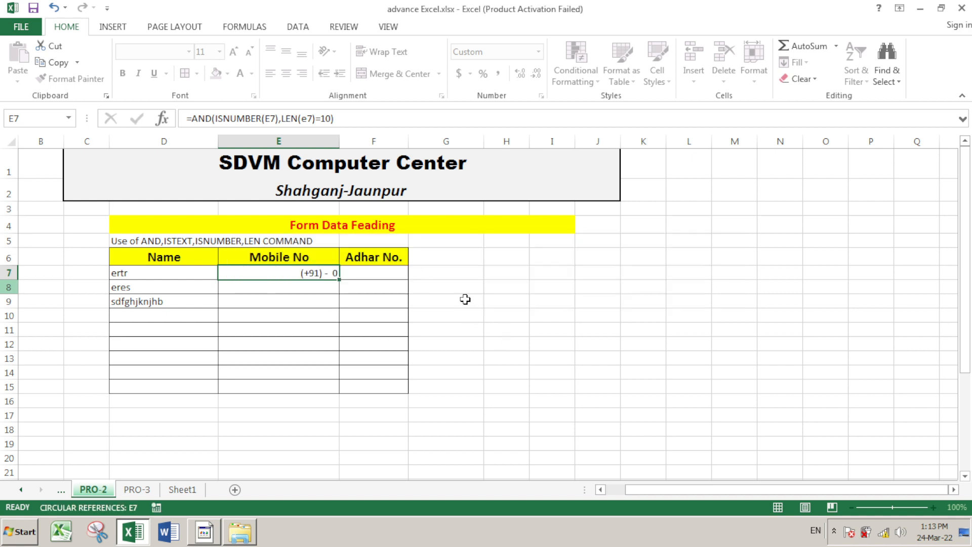
click(317, 275)
drag(333, 119, 194, 122)
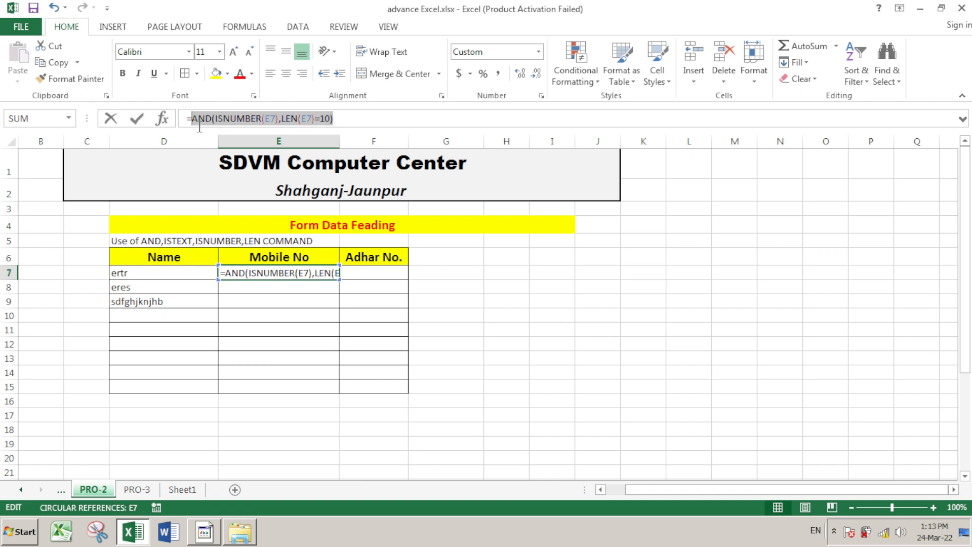
key(ctrl+c)
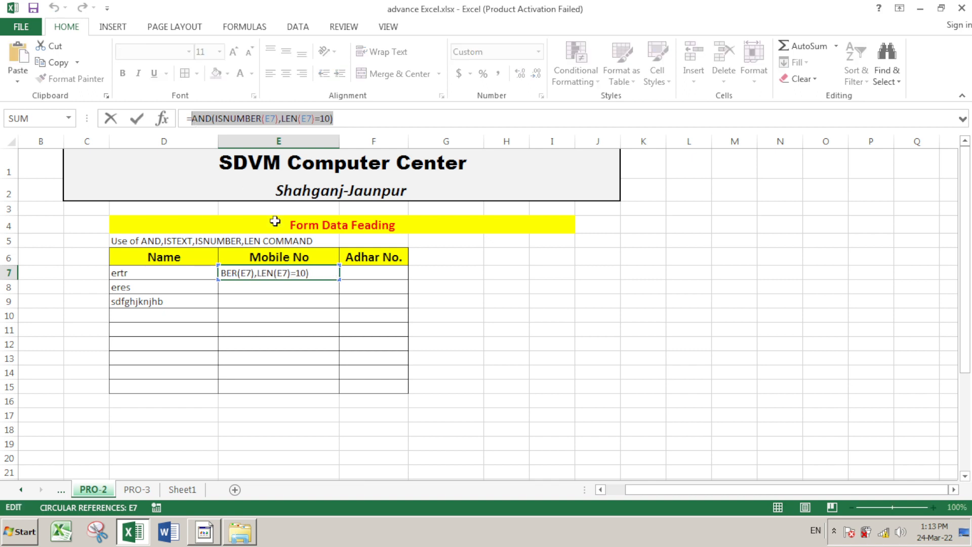
click(299, 27)
click(494, 314)
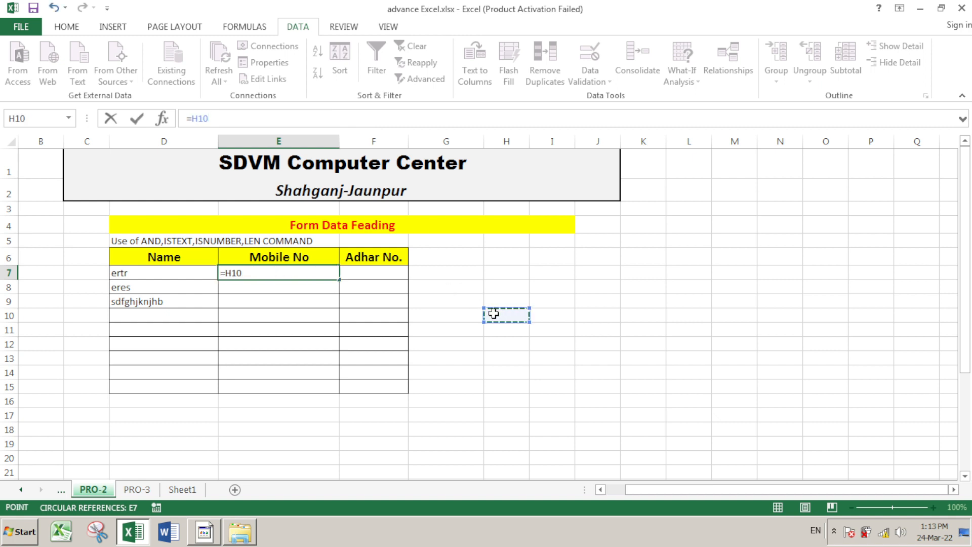
key(Escape)
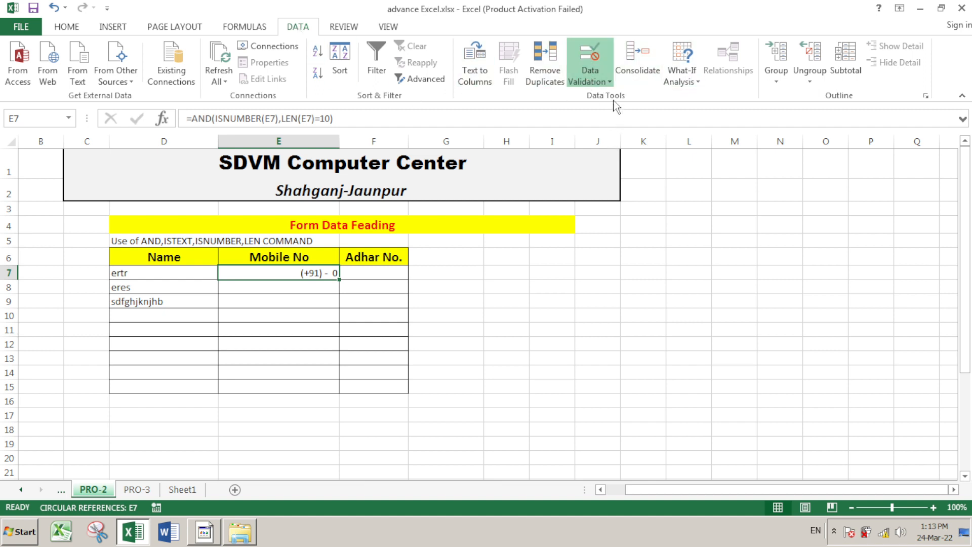
Give E7 the custom validation rule =AND(ISNUMBER(E7),LEN(E7)=10) for 10-digit numbers
click(590, 59)
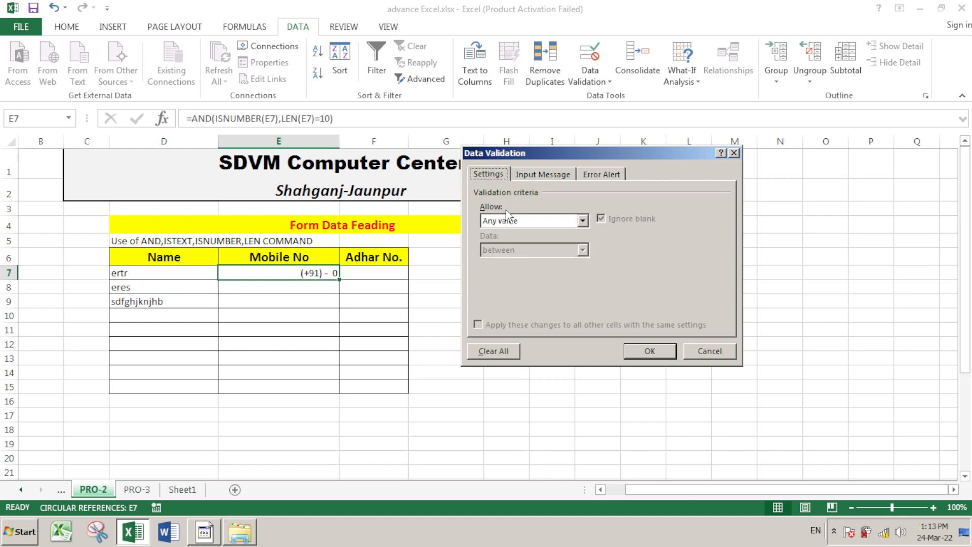
click(508, 218)
click(510, 303)
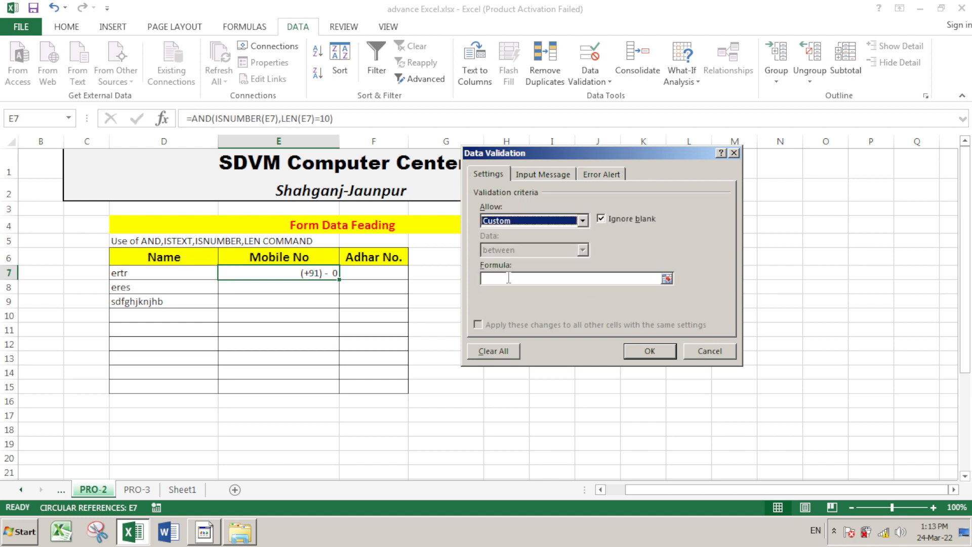
click(511, 278)
key(ctrl+v)
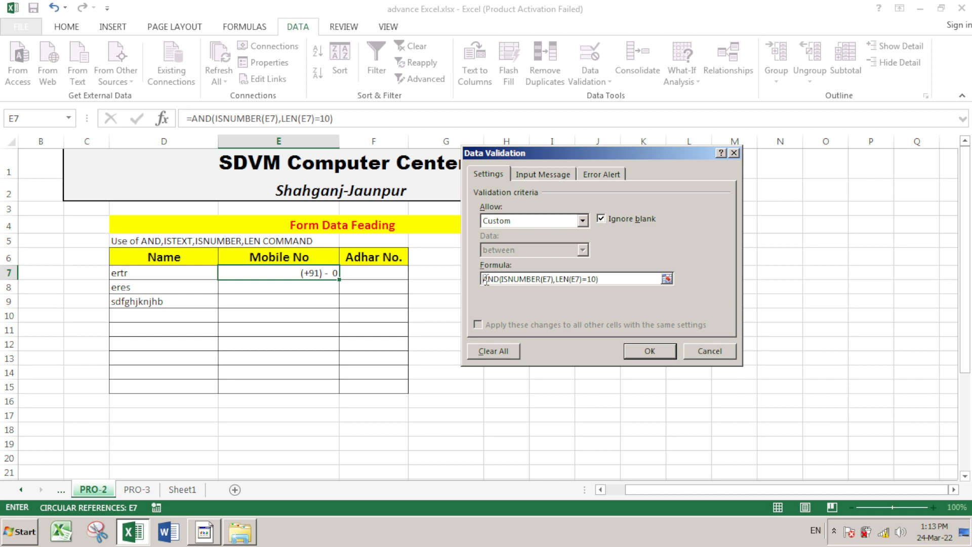
text(=)
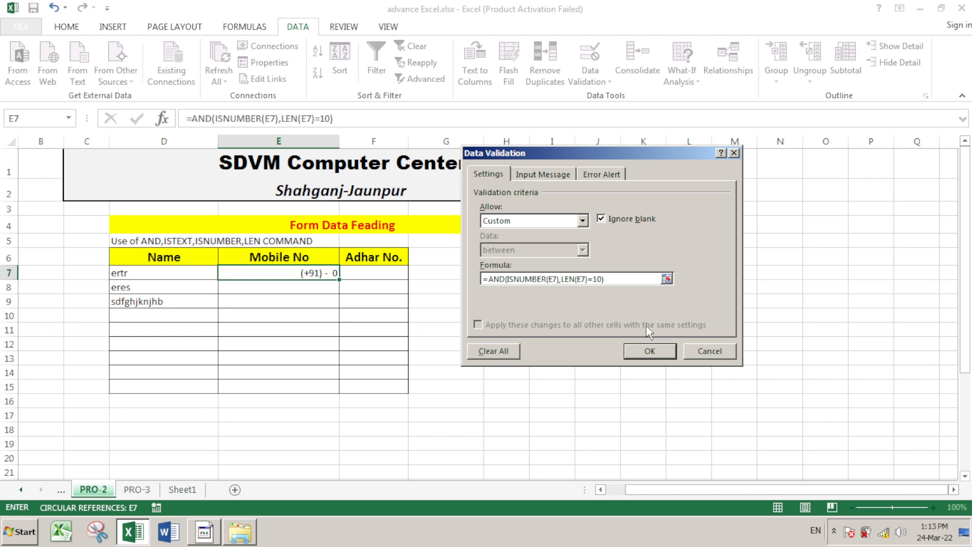
click(644, 350)
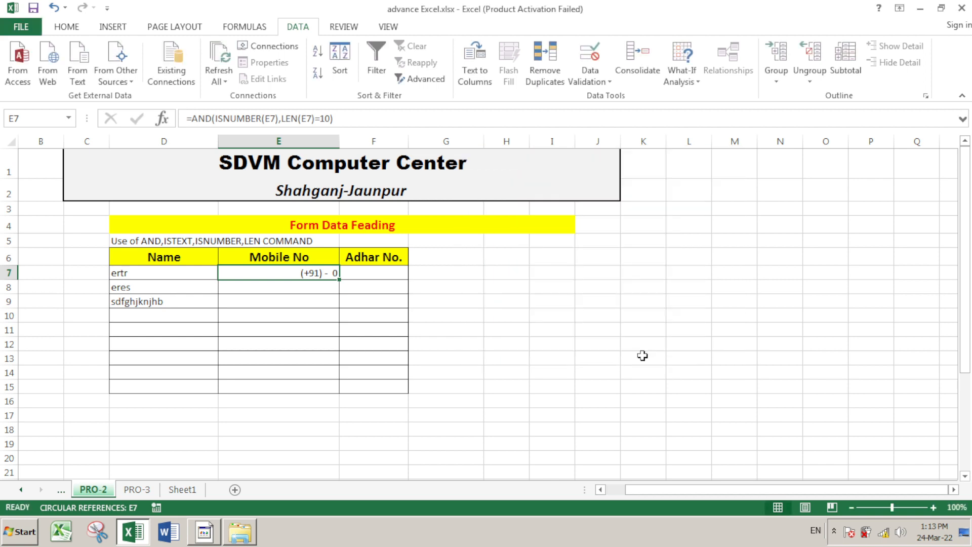
Fill E7's rule and formula down to E15, then reselect E7
drag(342, 282, 336, 400)
click(577, 346)
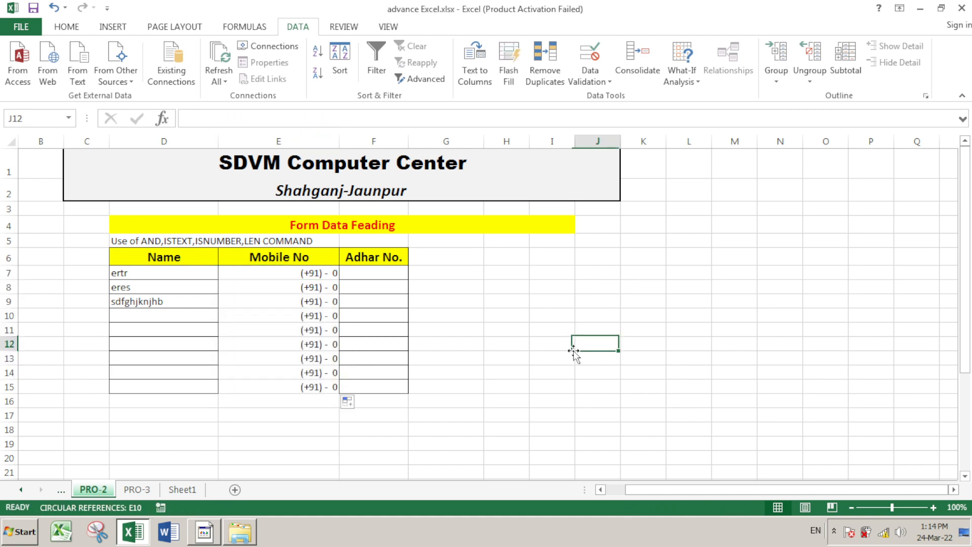
click(325, 273)
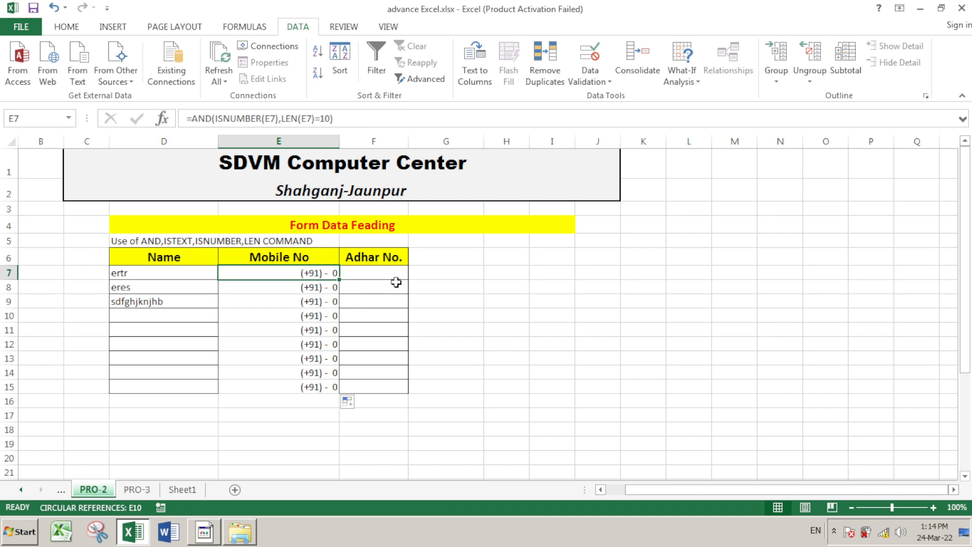
text(4125454545)
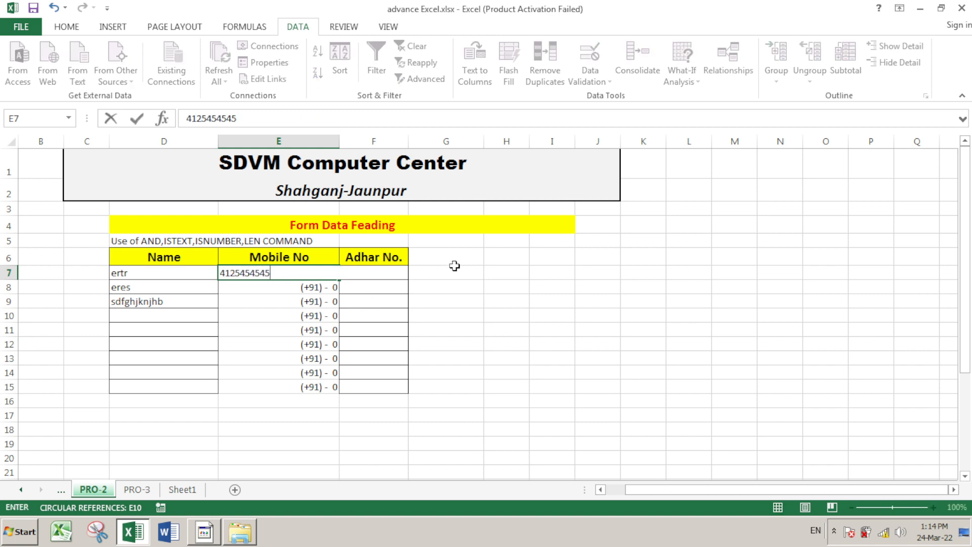
key(Return)
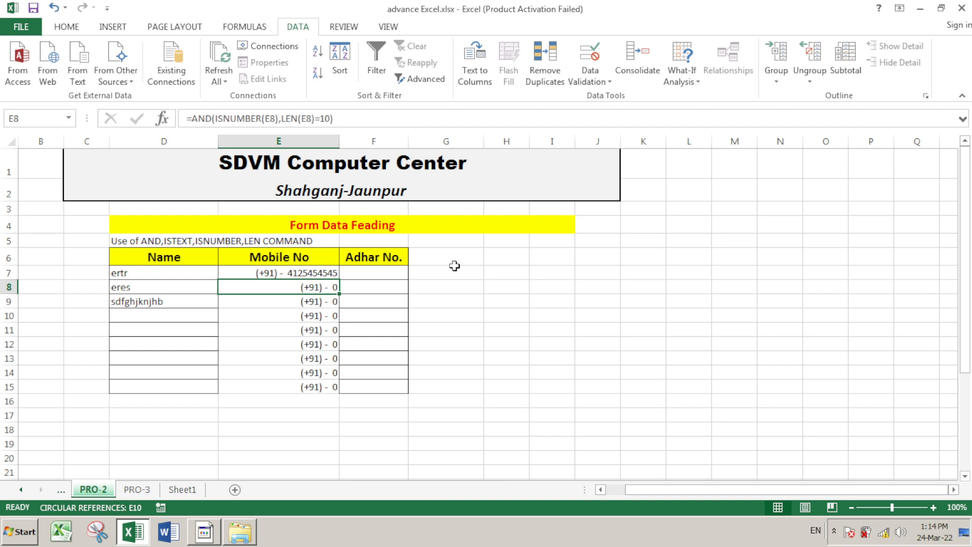
key(F2)
text(1234567)
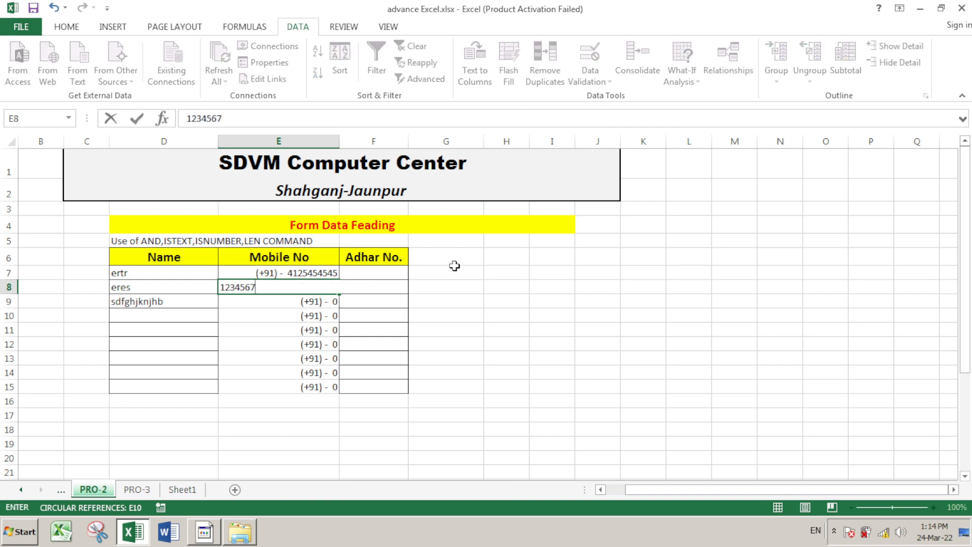
text(895)
key(Return)
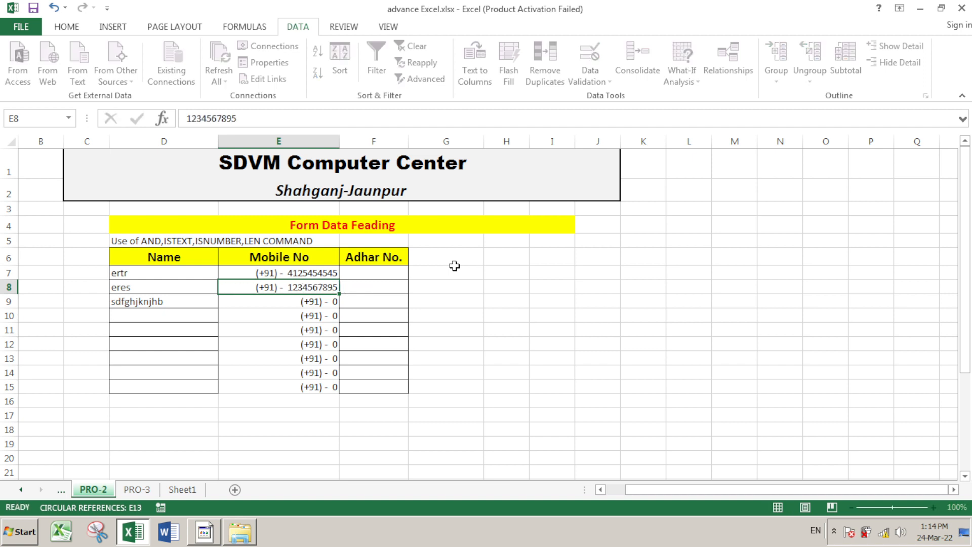
text(123456)
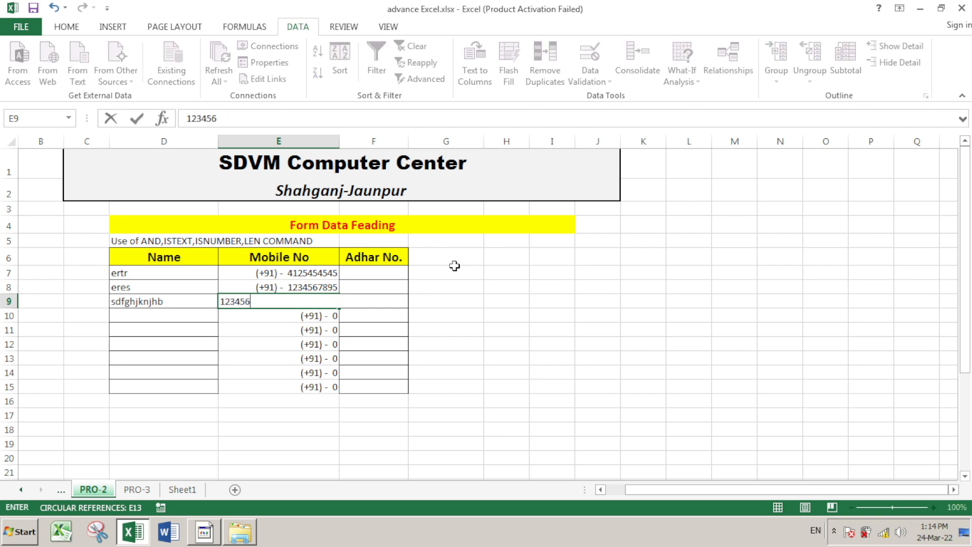
text(78912)
key(Return)
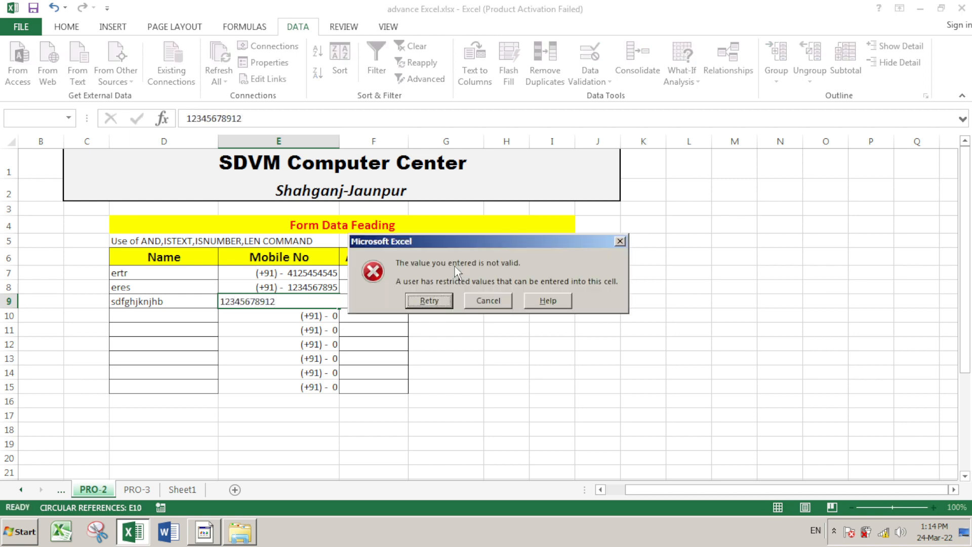
key(Return)
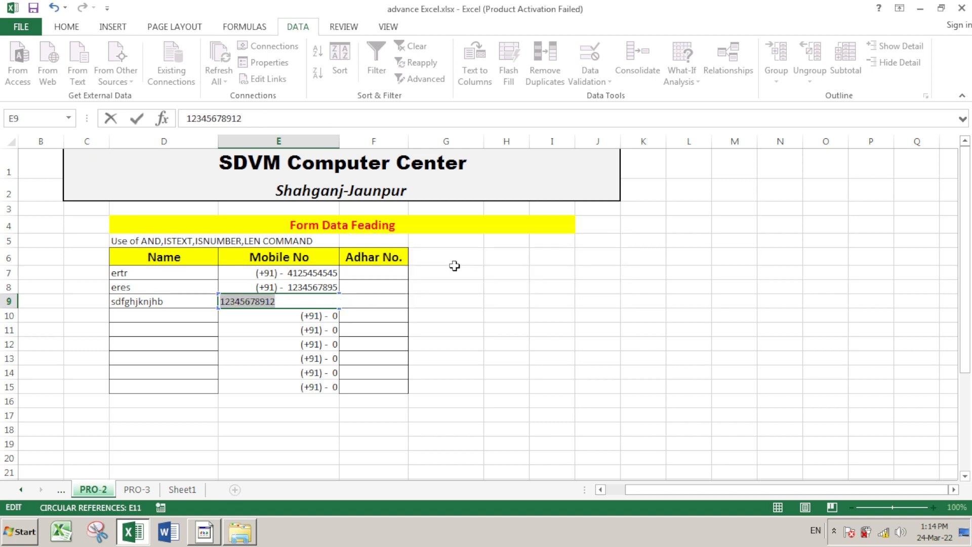
key(Right)
key(BackSpace)
key(Return)
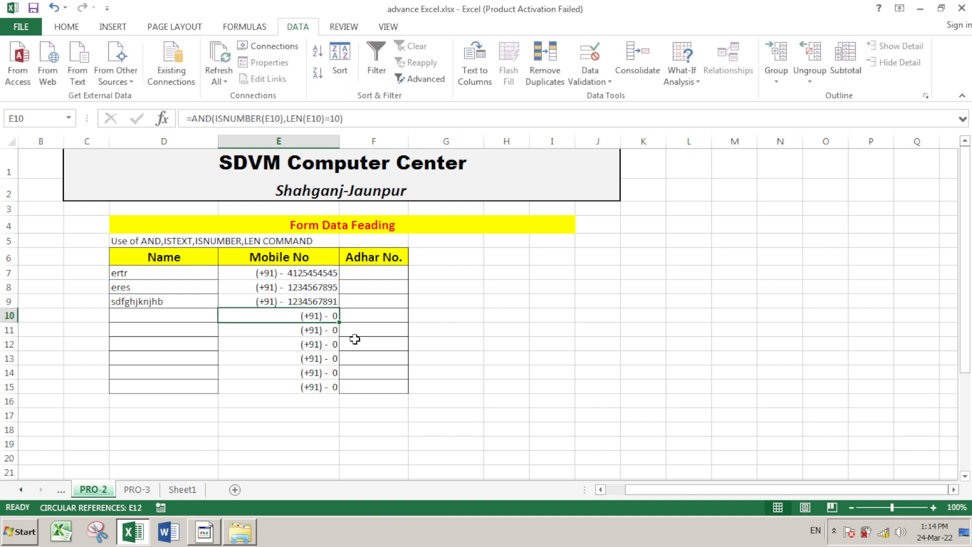
drag(300, 274, 313, 386)
key(Delete)
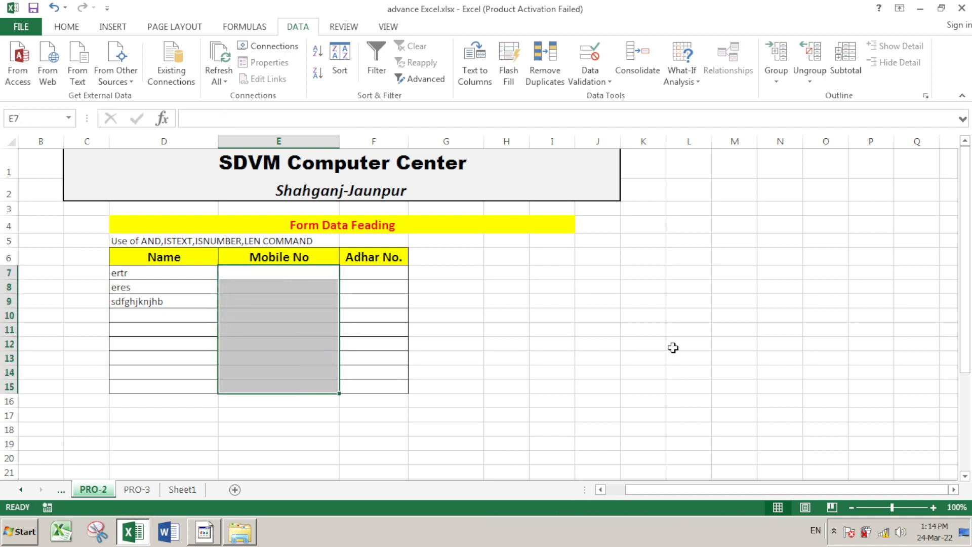
click(672, 347)
click(323, 279)
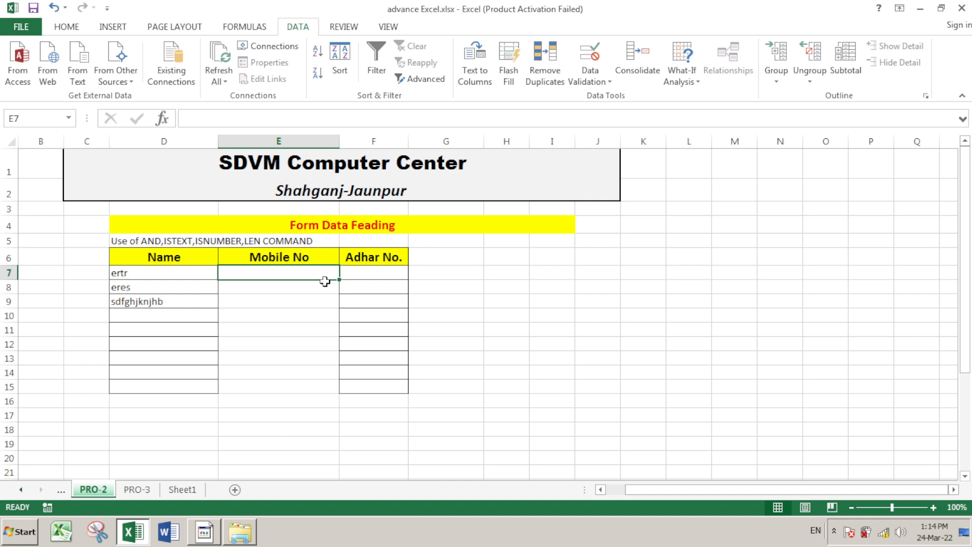
text(12454787)
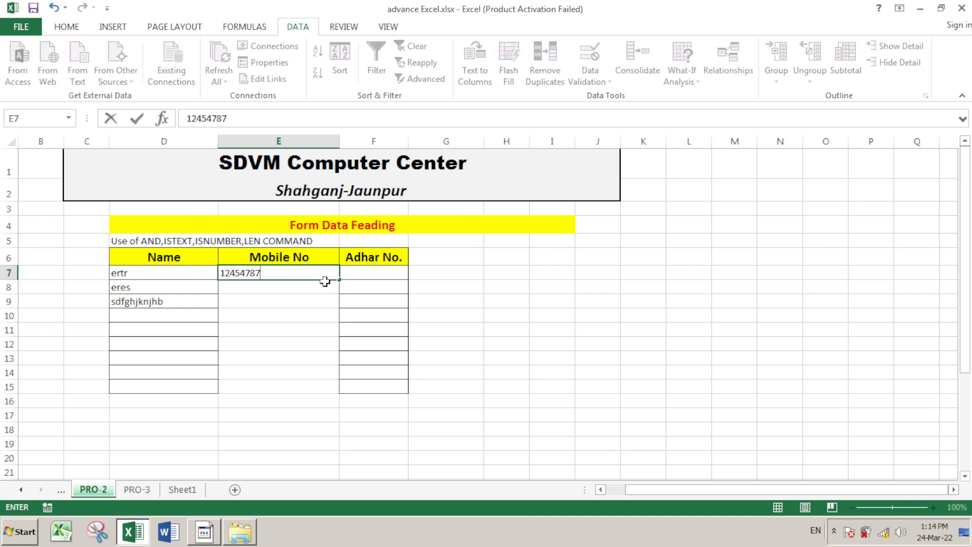
text(45)
key(Return)
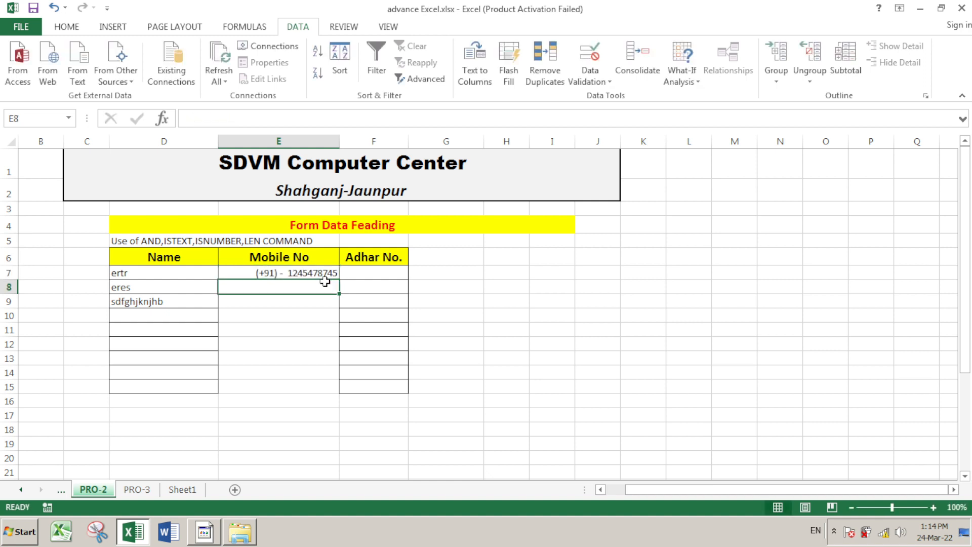
text(gfdgfdg)
key(Return)
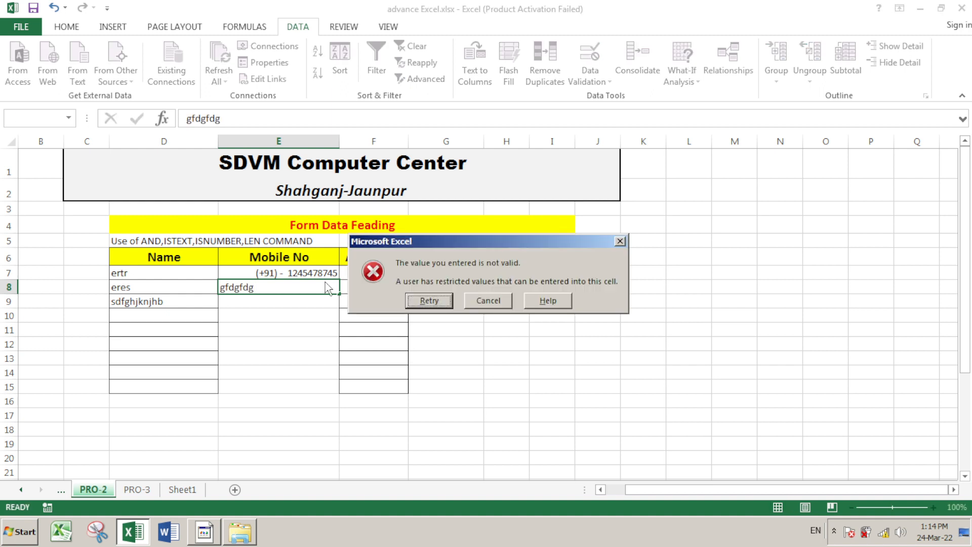
key(Escape)
text(12456)
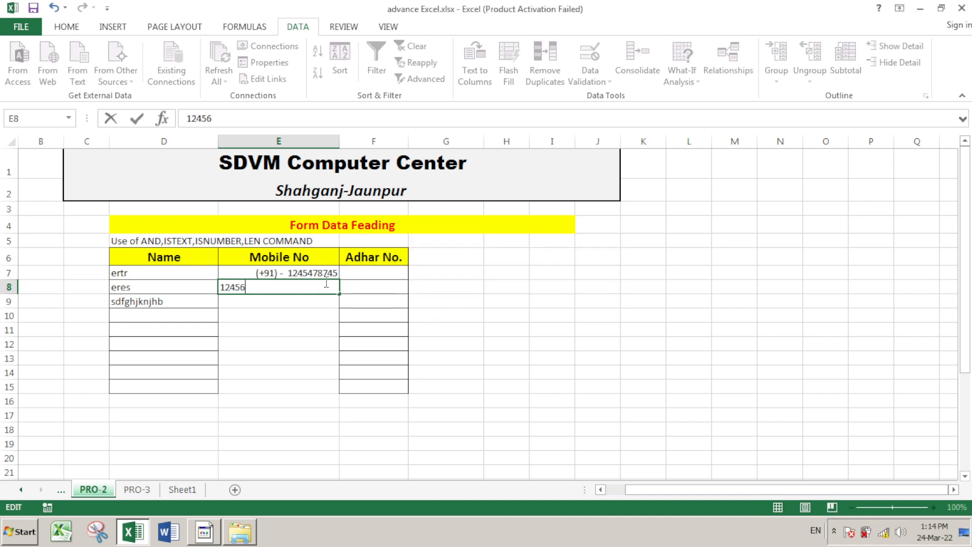
key(Return)
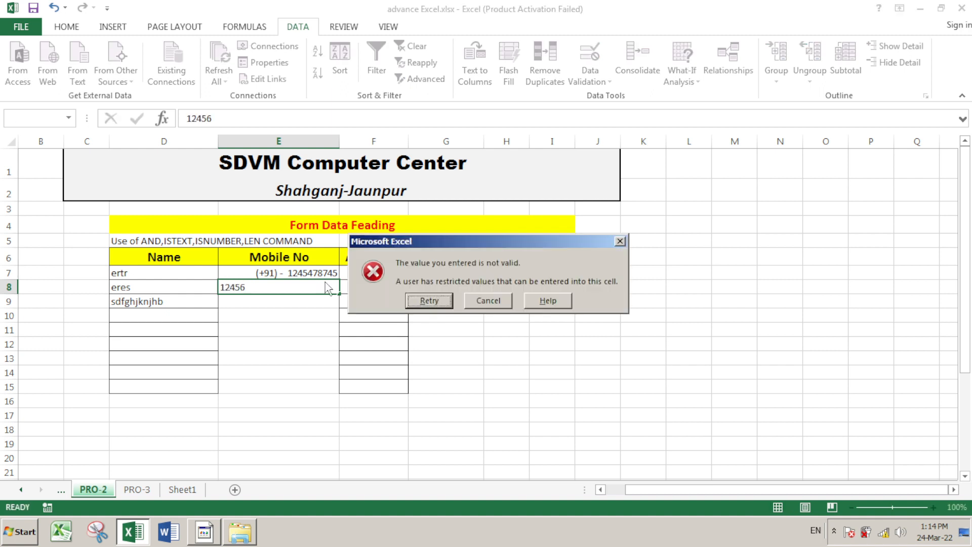
key(Return)
text(12345)
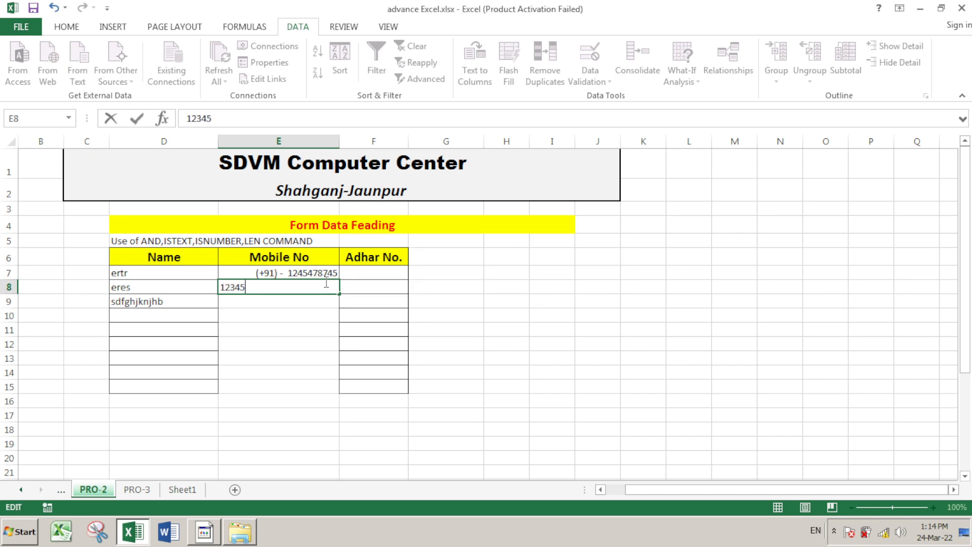
text(67891)
key(Return)
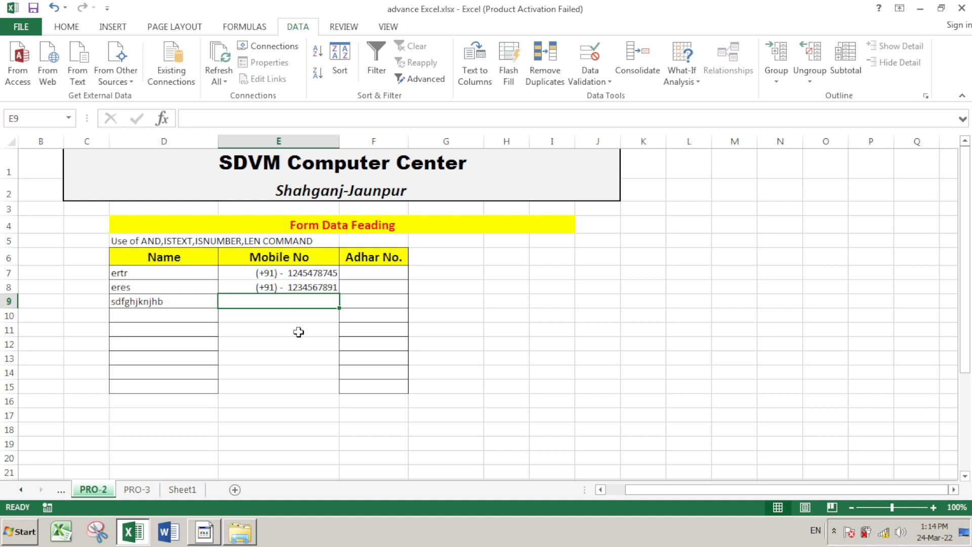
click(375, 273)
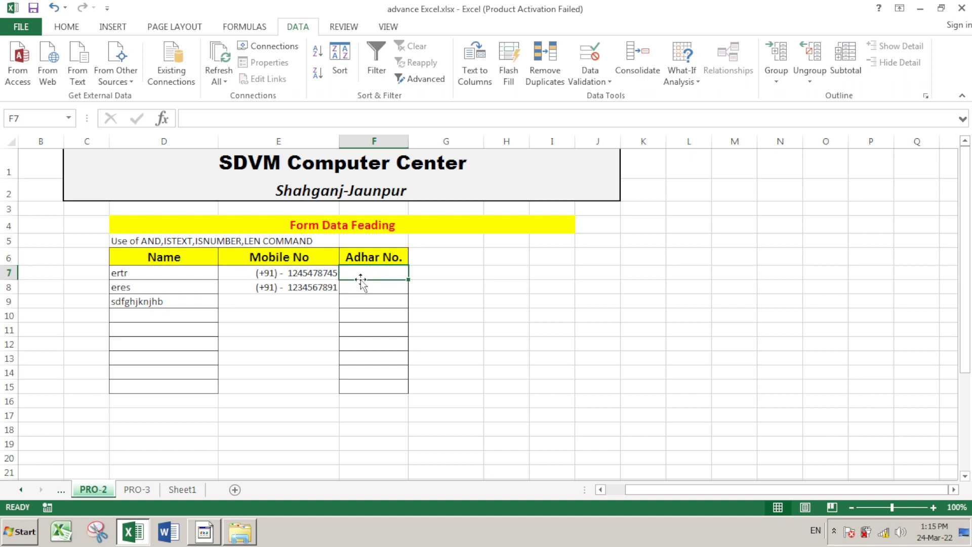
Type =AND(ISNUMBER(F7),LEN(F7)=12) in F7 with autocomplete and select the formula text
text(=)
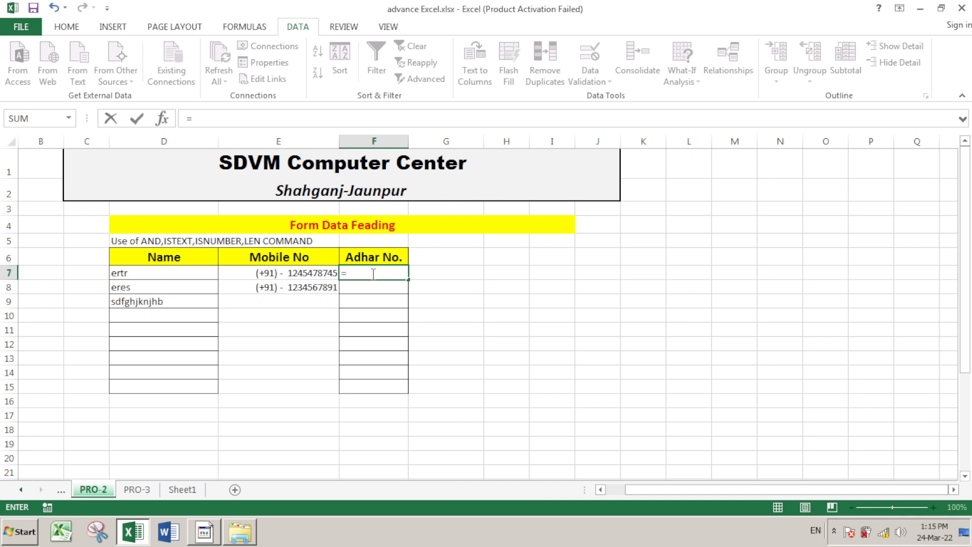
text(i)
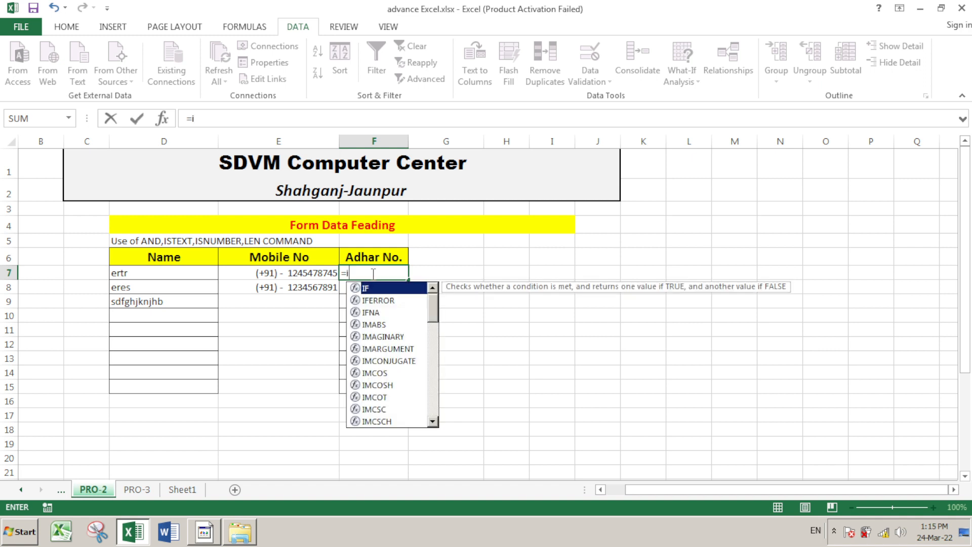
text(snu)
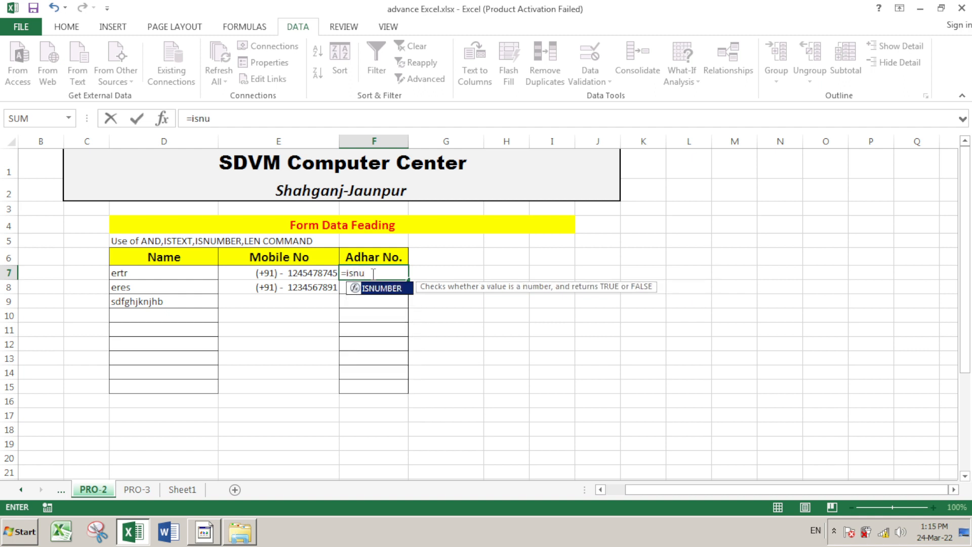
key(BackSpace)
key(BackSpace)
key(BackSpace)
key(BackSpace)
text(and)
key(Tab)
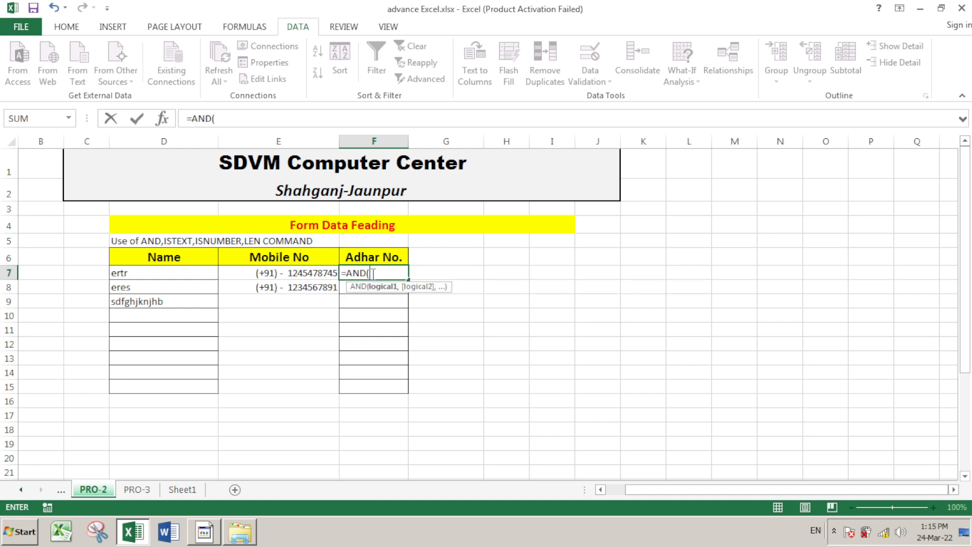
text(is)
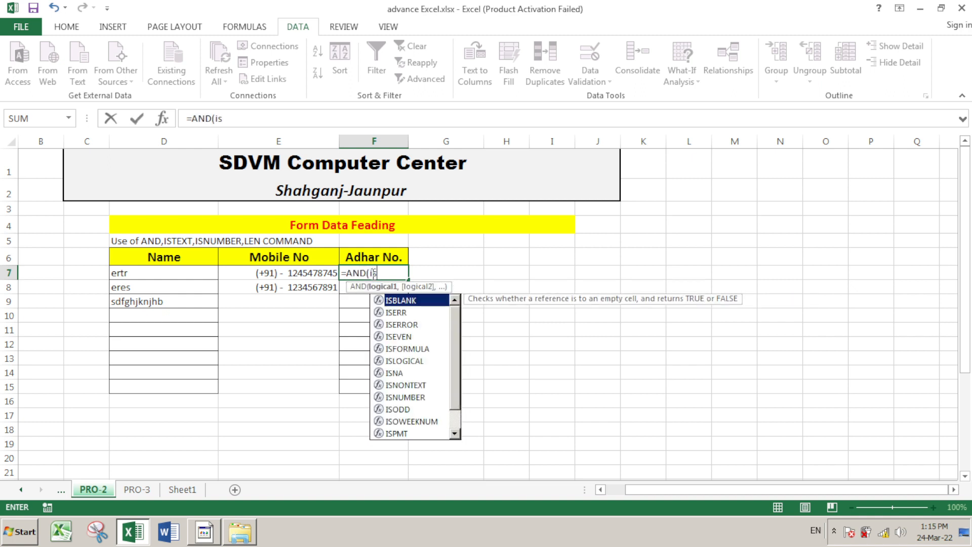
text(nu)
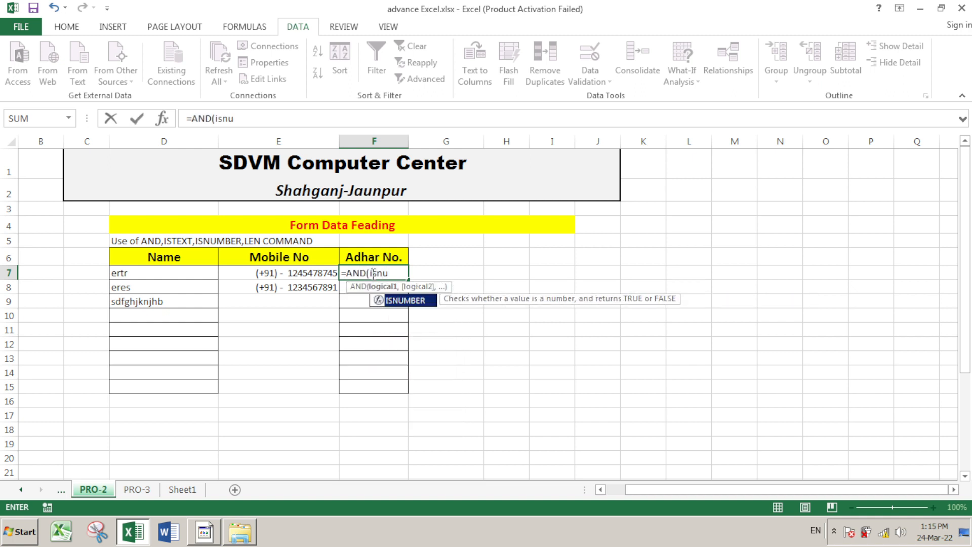
key(Tab)
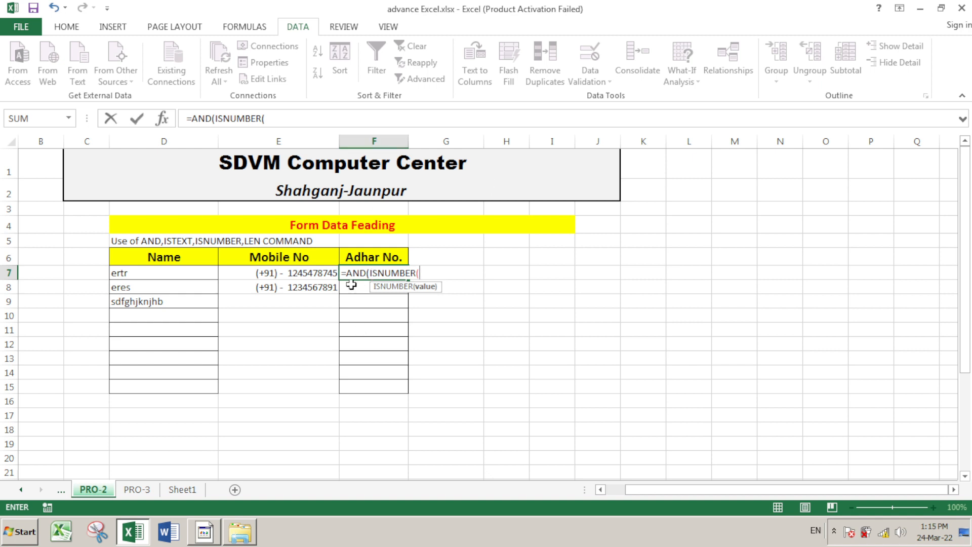
text(F7))
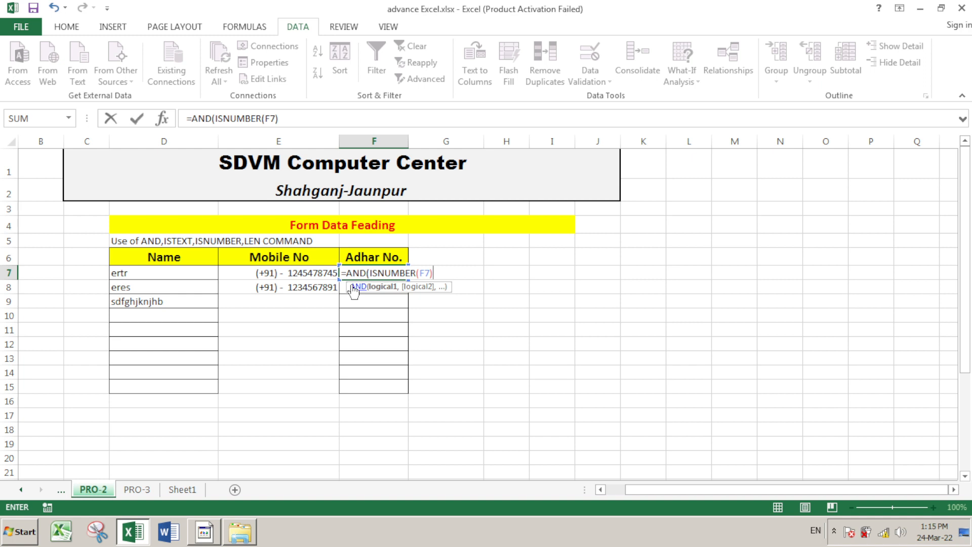
text(,)
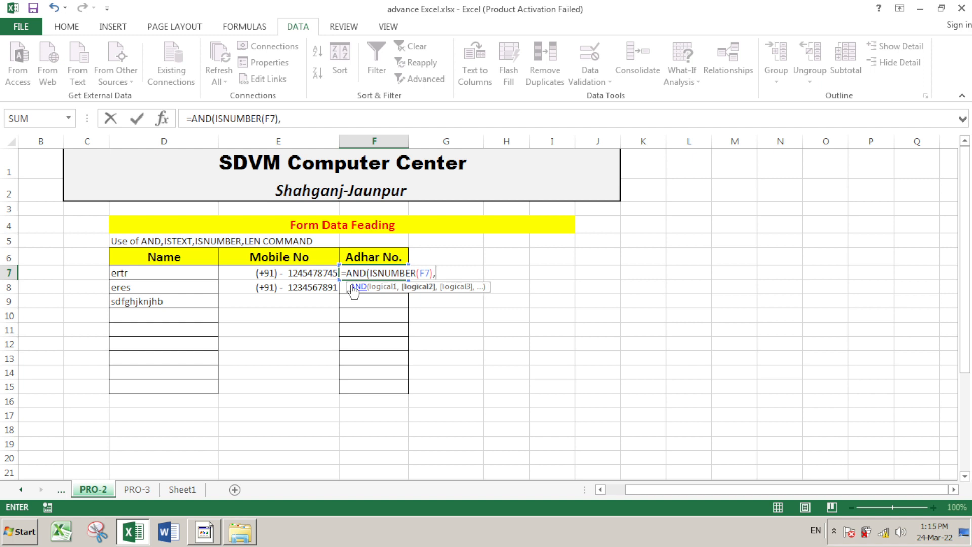
text(len)
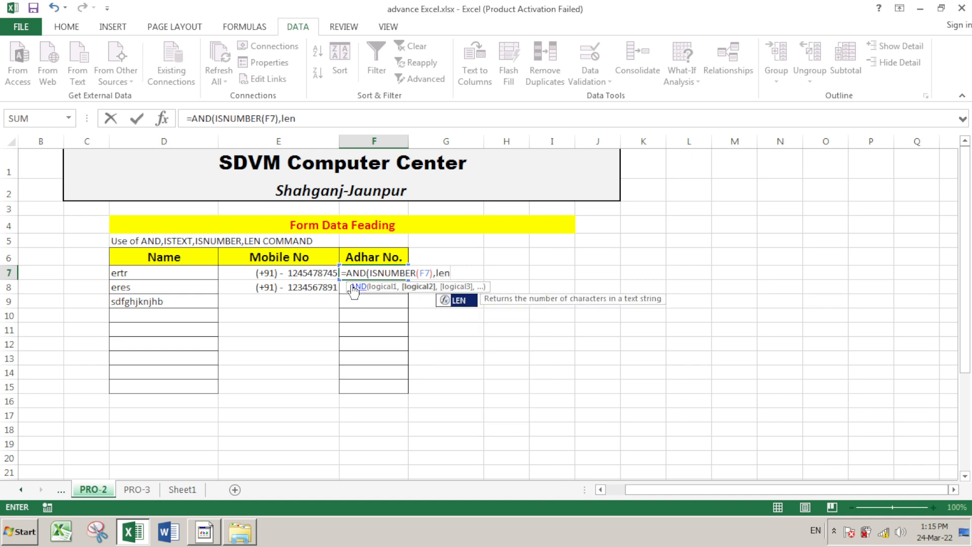
key(Tab)
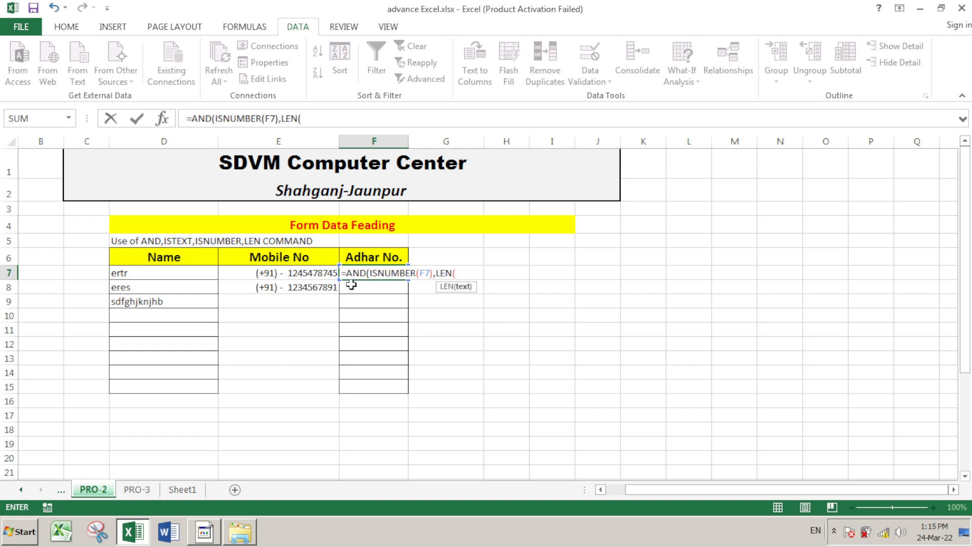
text(F7)
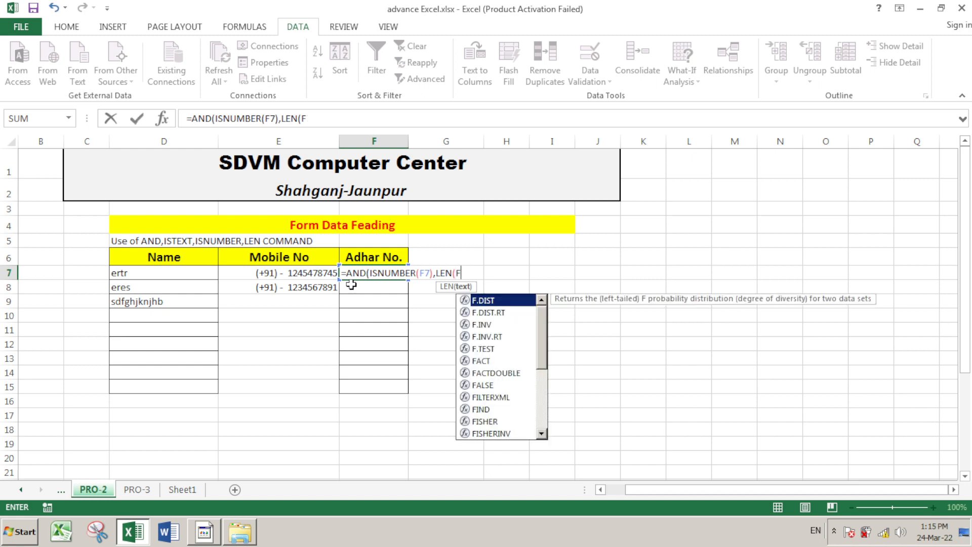
text())
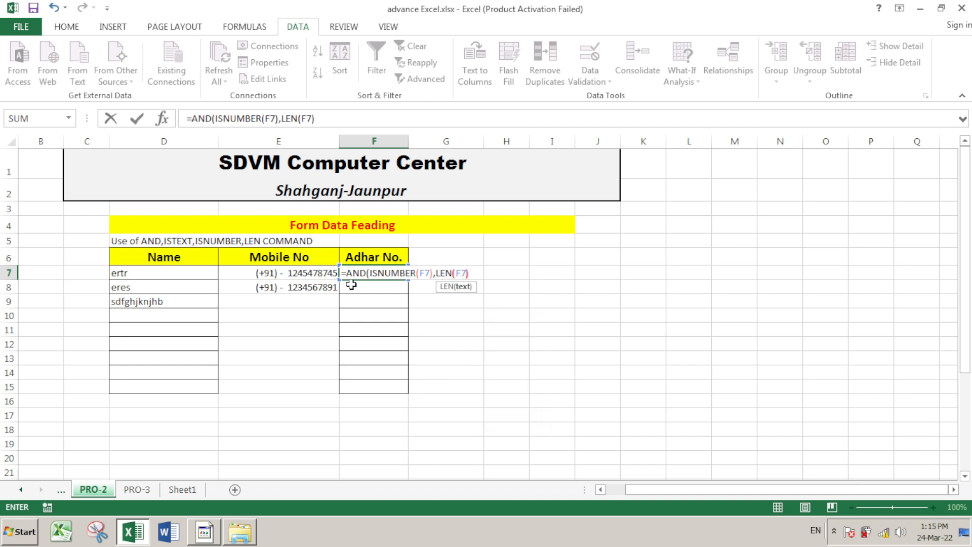
text(=12)
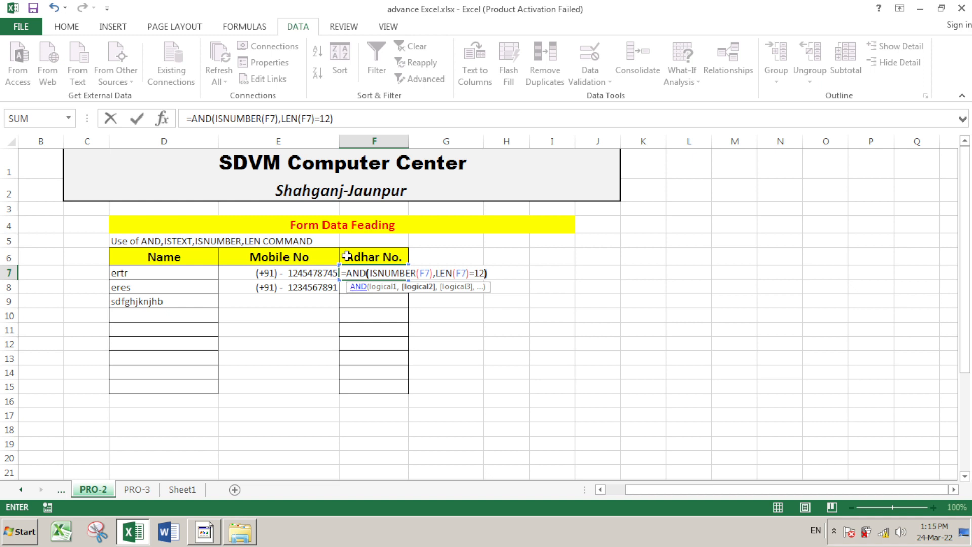
drag(191, 118, 364, 121)
key(ctrl+c)
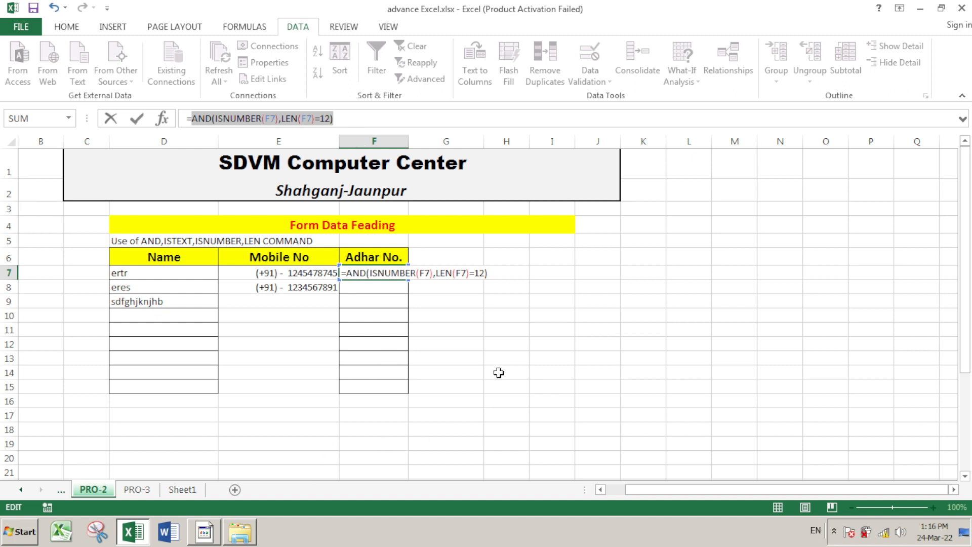
Cancel the F7 entry and apply the custom 12-digit validation formula to cell H12
key(Escape)
click(504, 344)
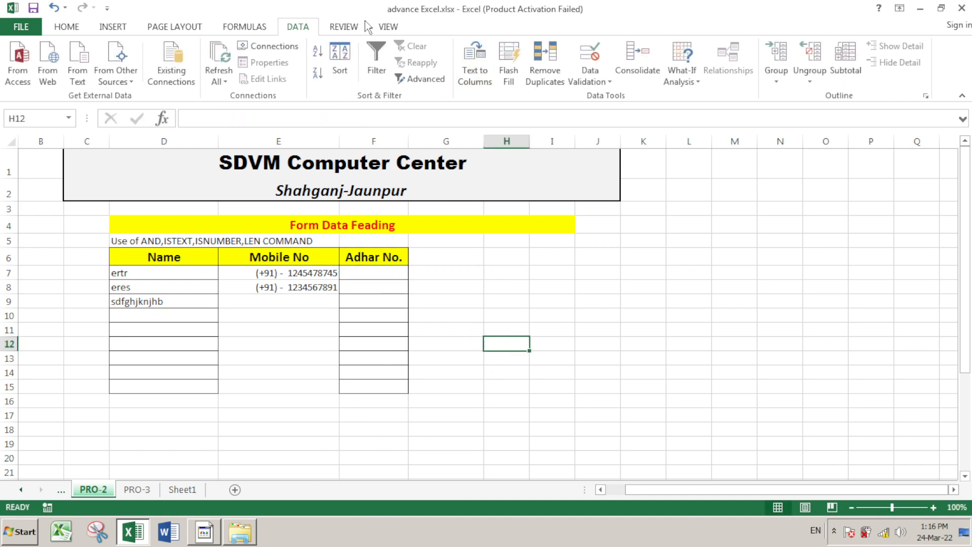
click(592, 56)
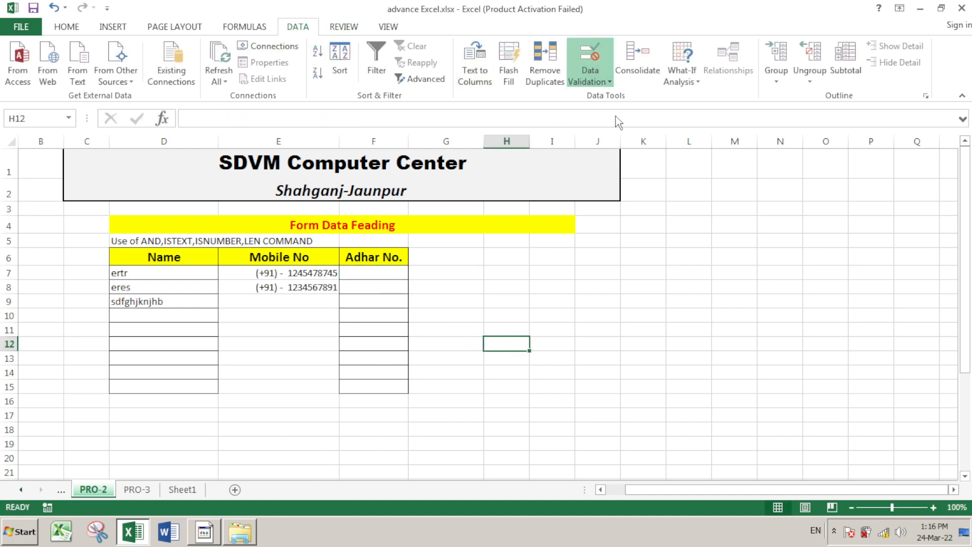
click(583, 220)
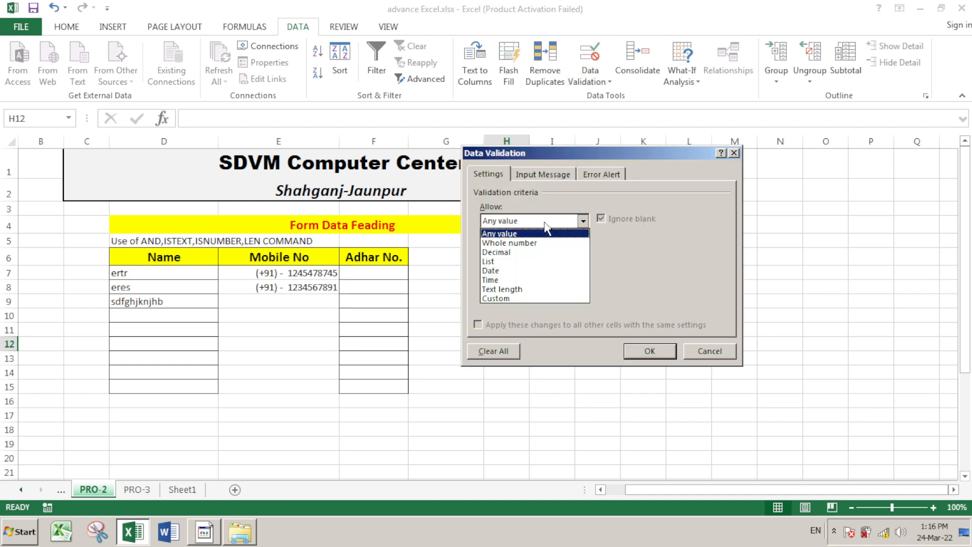
click(501, 298)
click(528, 278)
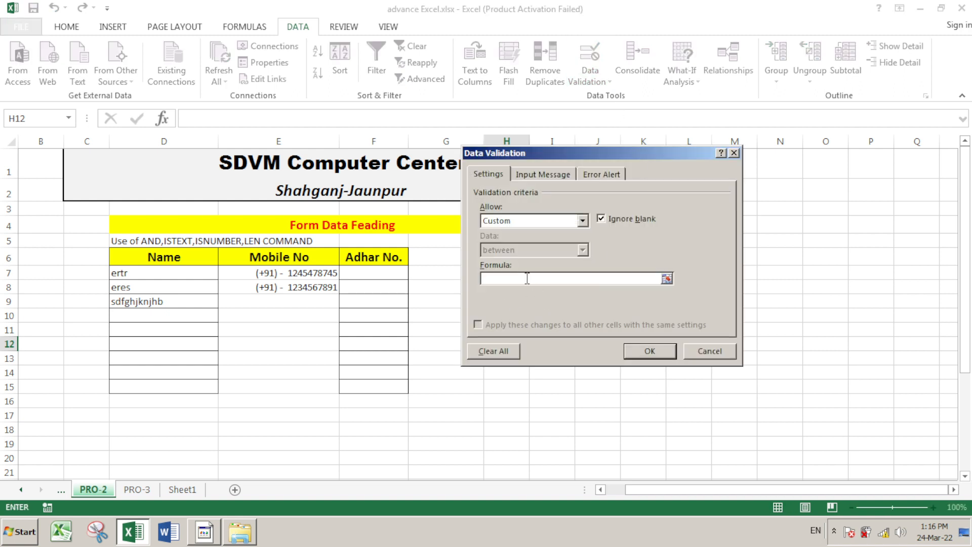
text(=)
key(ctrl+v)
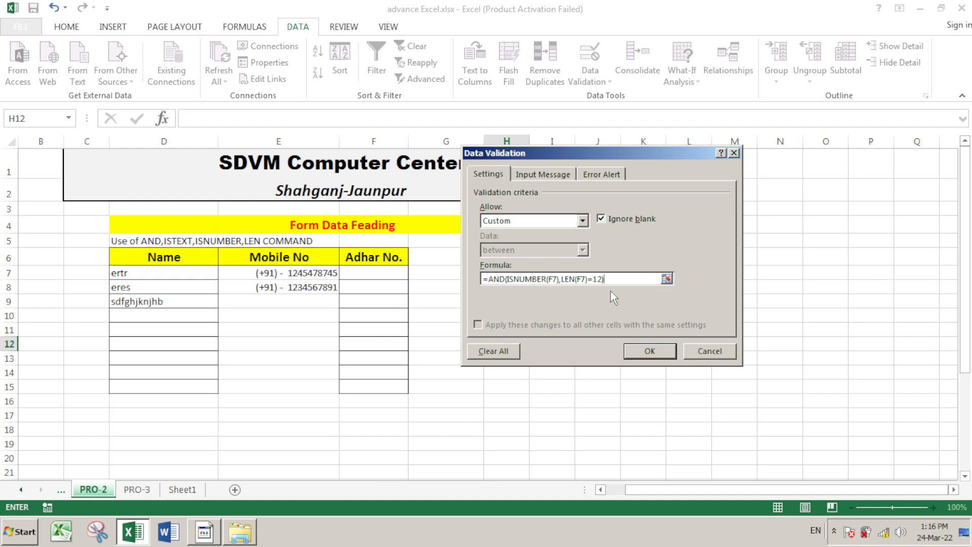
click(650, 351)
Apply the custom =AND(ISNUMBER(F7),LEN(F7)=12) validation rule to cell F7
click(599, 318)
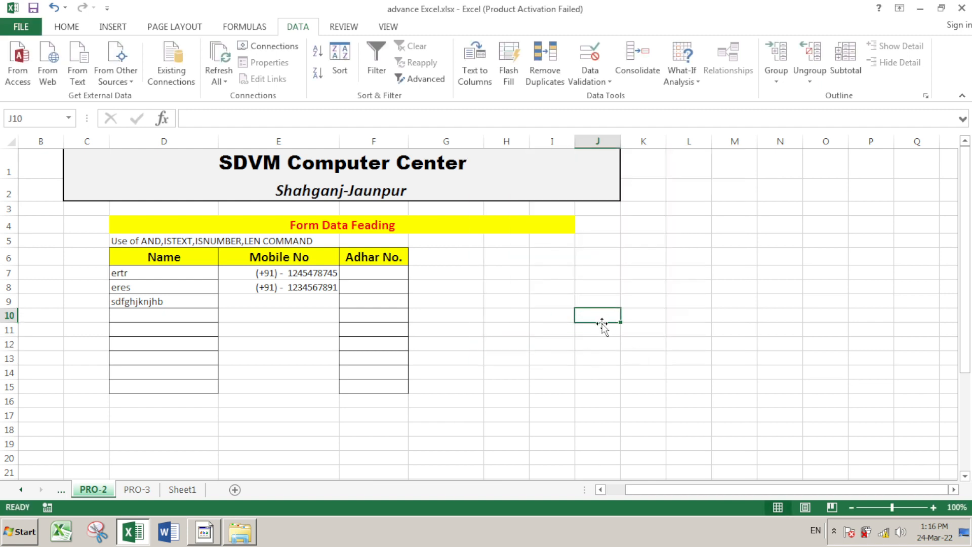
click(389, 272)
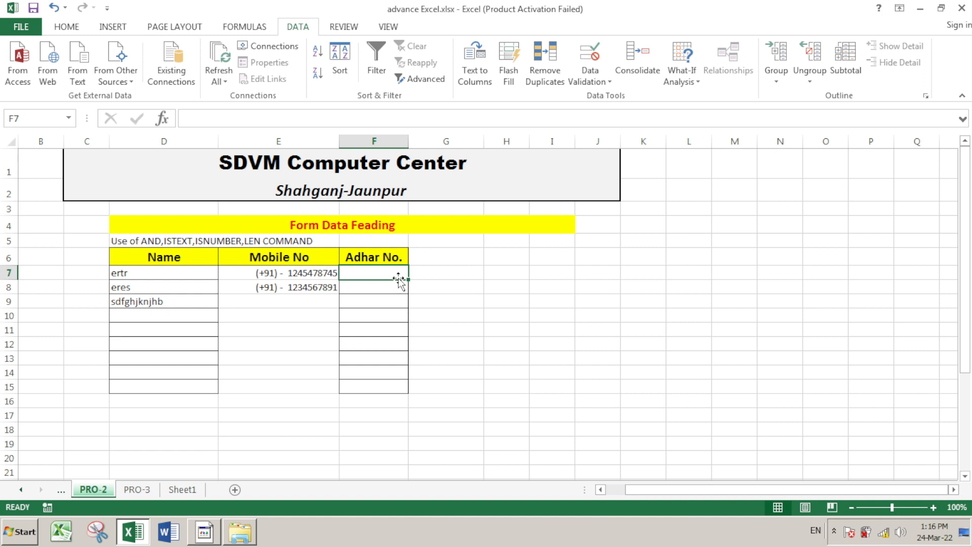
click(590, 55)
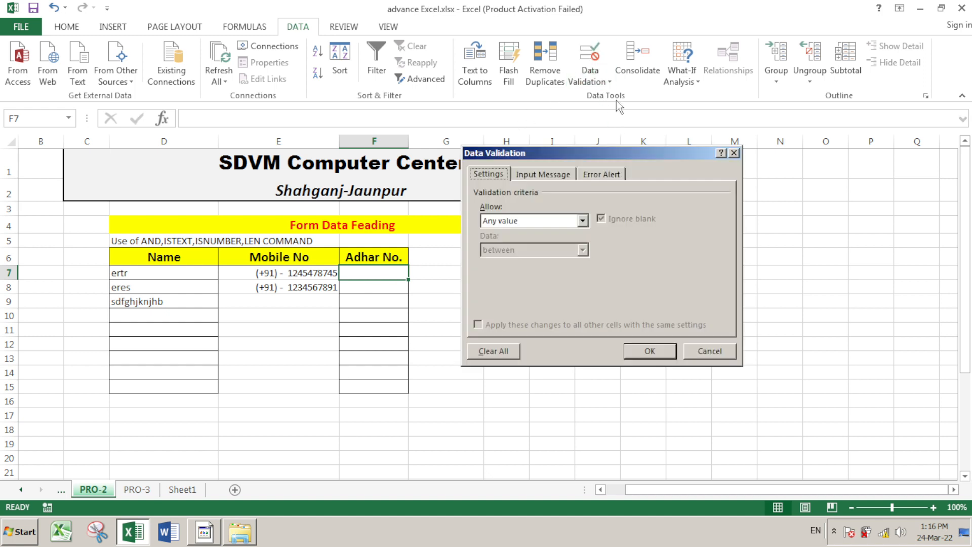
click(583, 221)
click(521, 305)
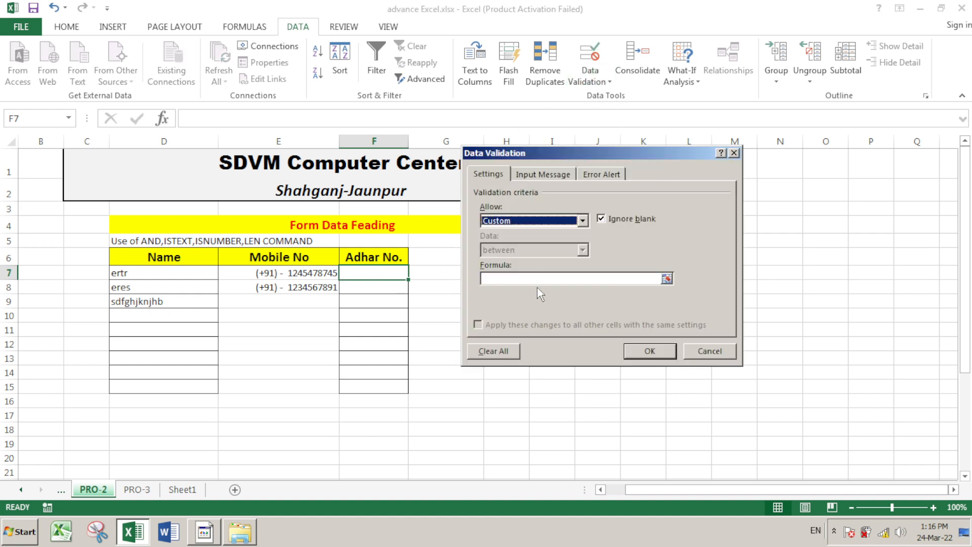
click(527, 278)
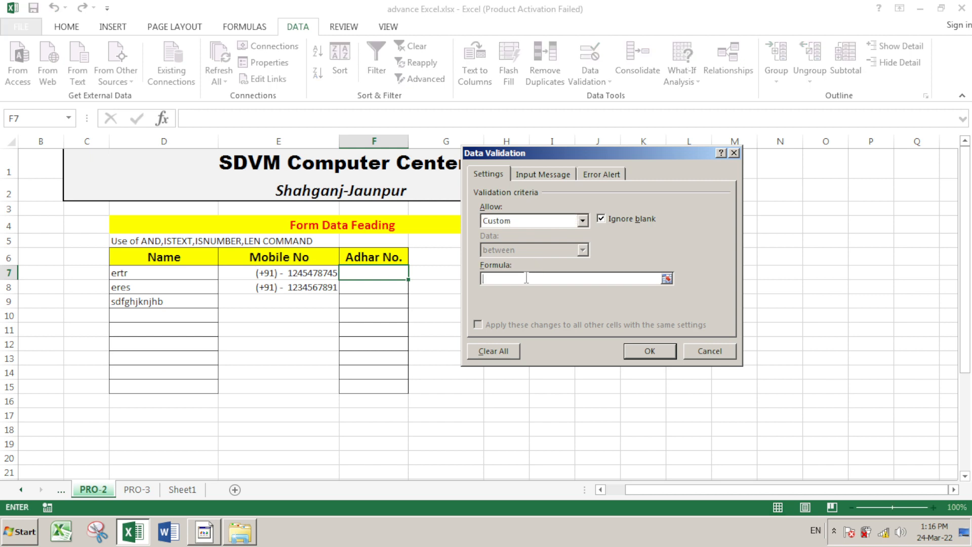
text(=AND(ISNUMBER(F7),LEN(F7)=12)
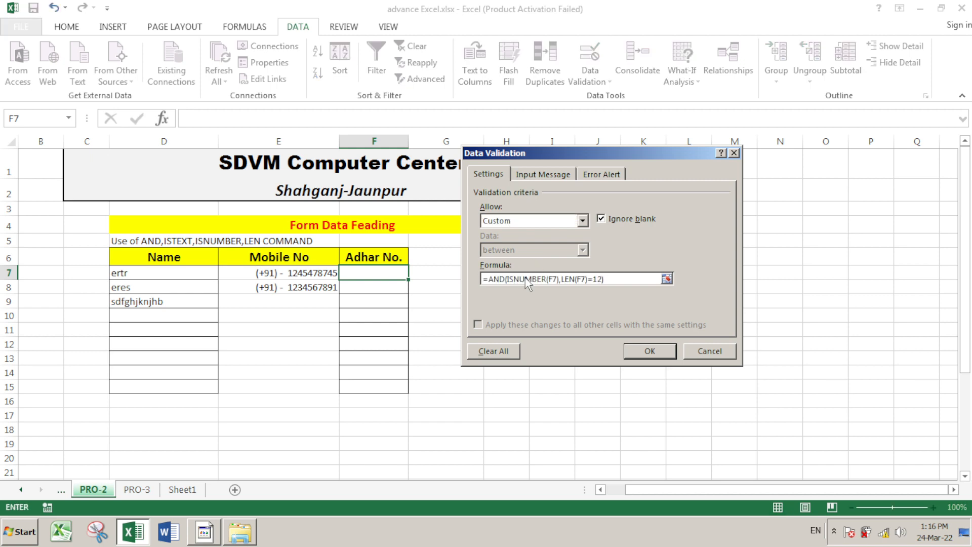
click(651, 352)
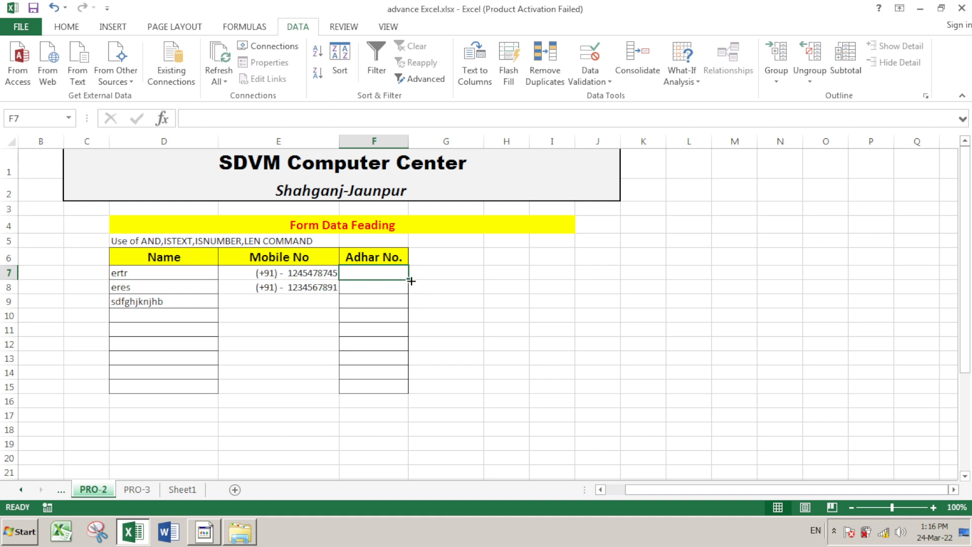
Copy F7's 12-digit validation rule down to F15
drag(411, 281, 400, 400)
click(487, 299)
click(369, 275)
text(123456789)
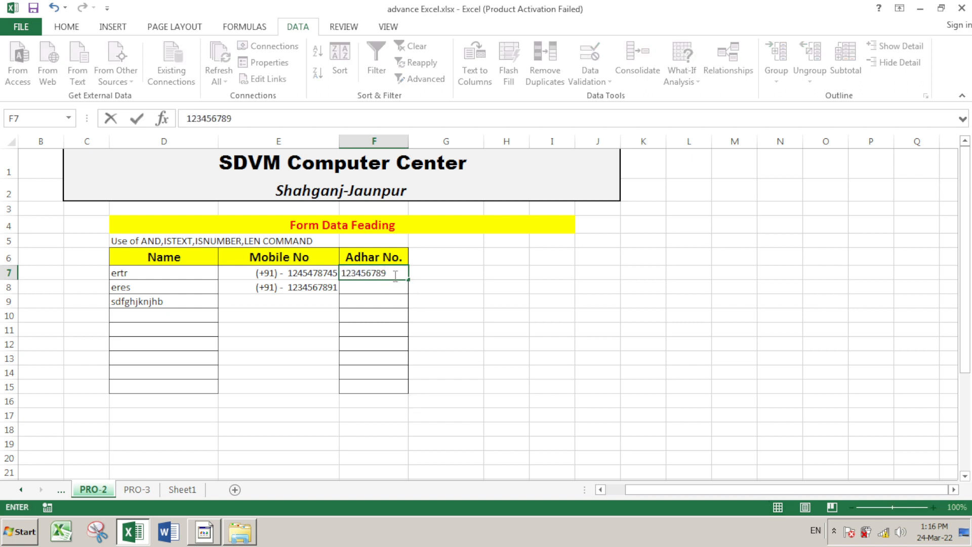
key(Return)
key(Return)
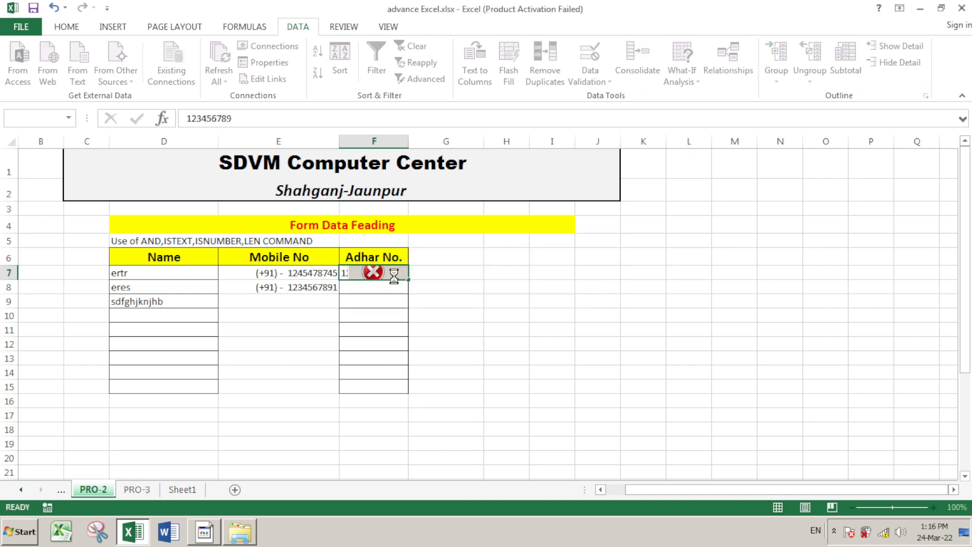
text(12345)
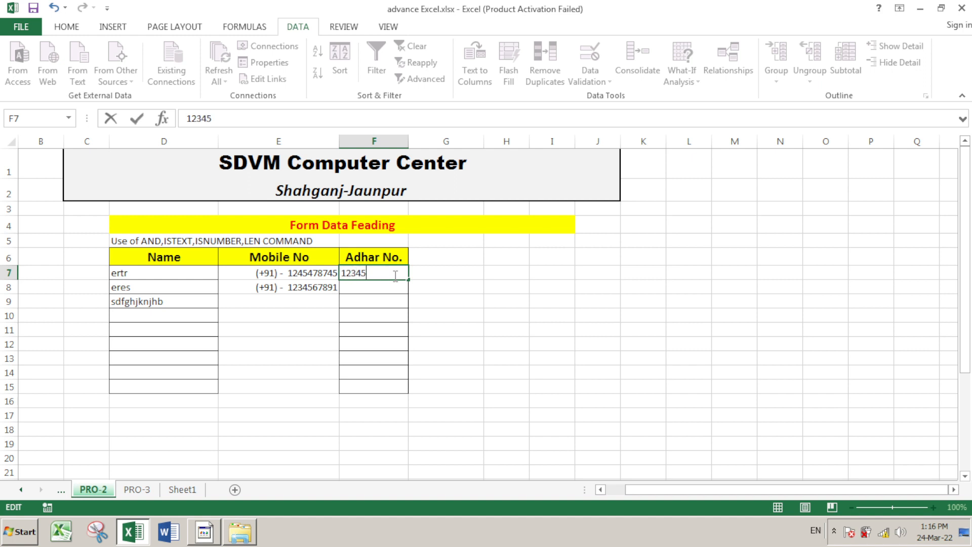
text(678945678945)
key(Return)
text(123)
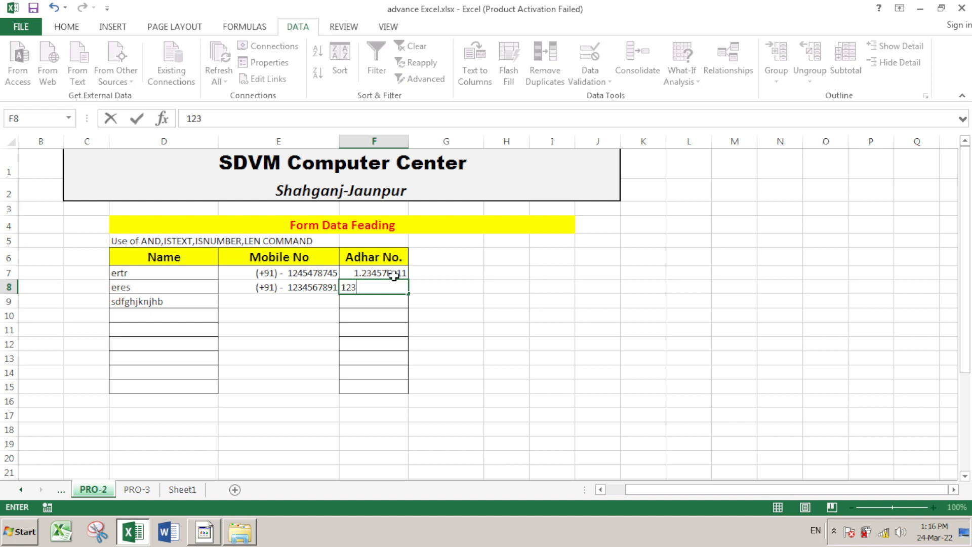
text(456789456)
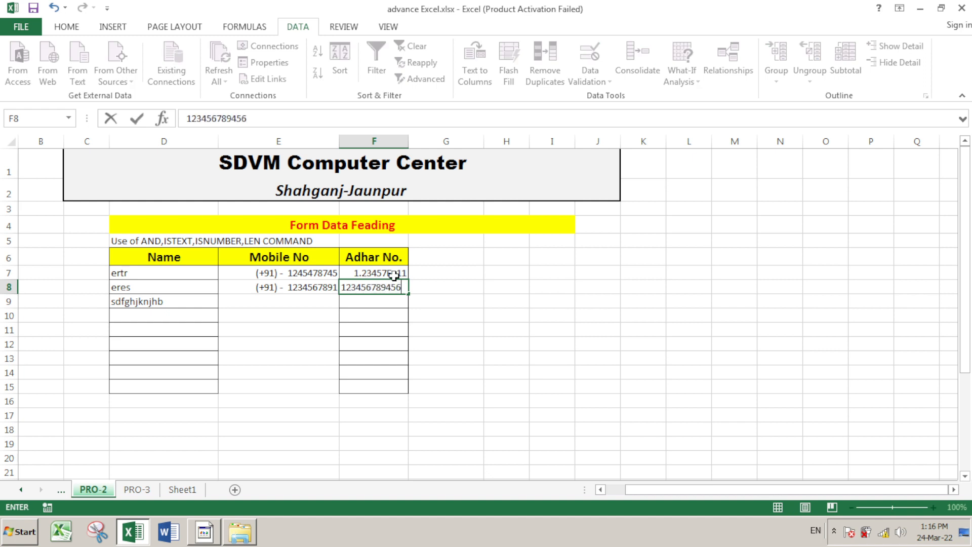
key(Return)
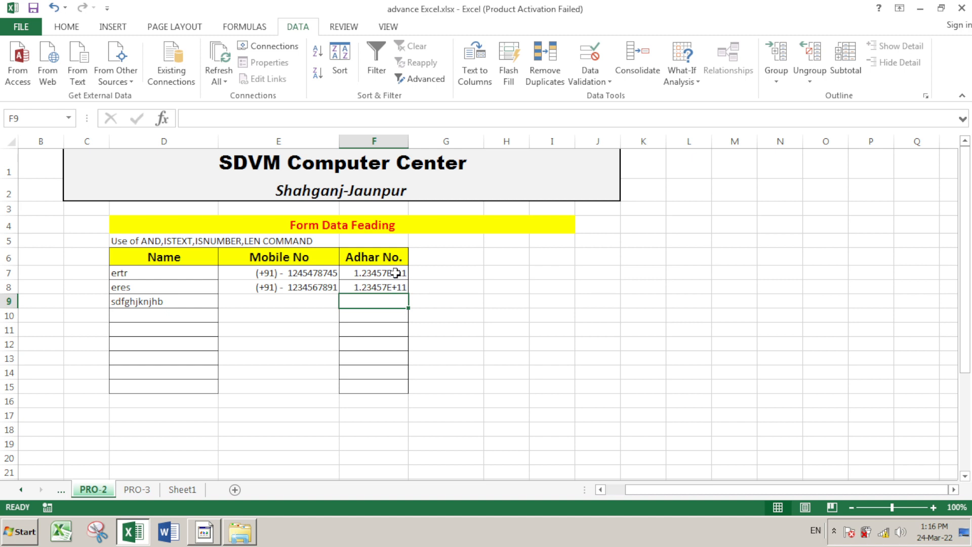
drag(395, 273, 392, 380)
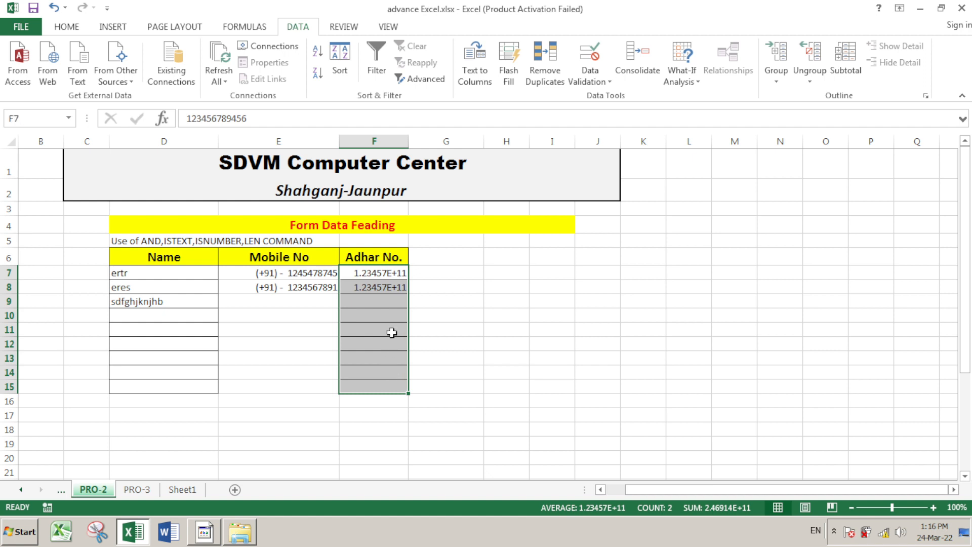
click(388, 303)
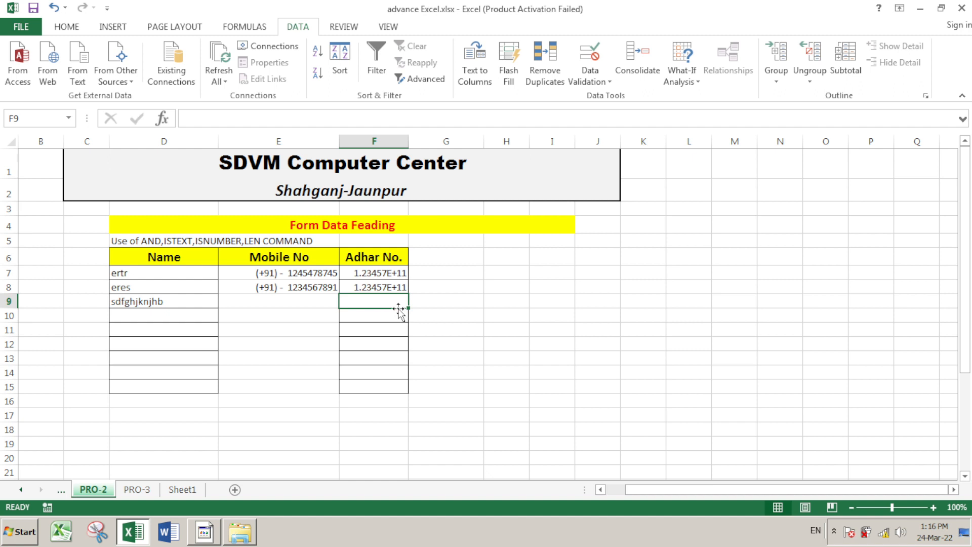
text(123456)
key(Return)
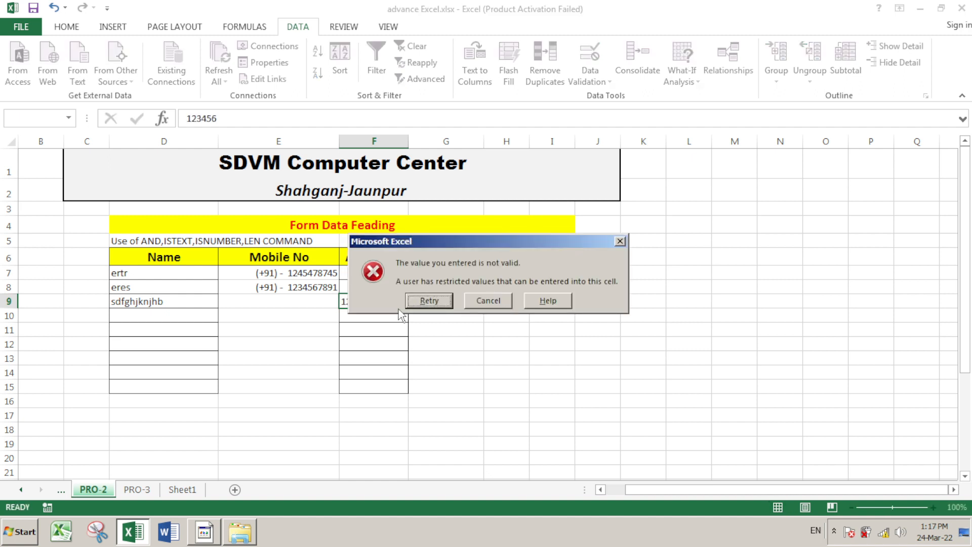
key(Return)
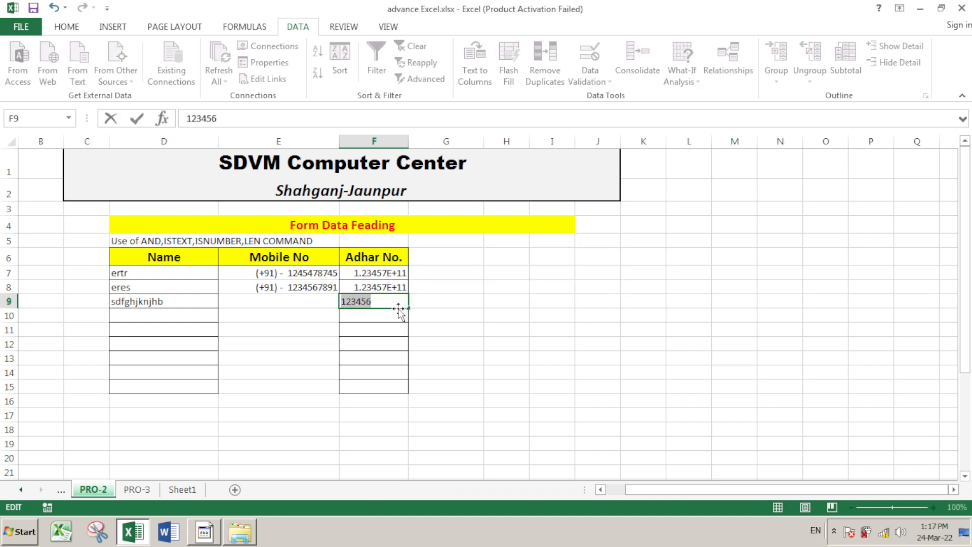
text(12345678)
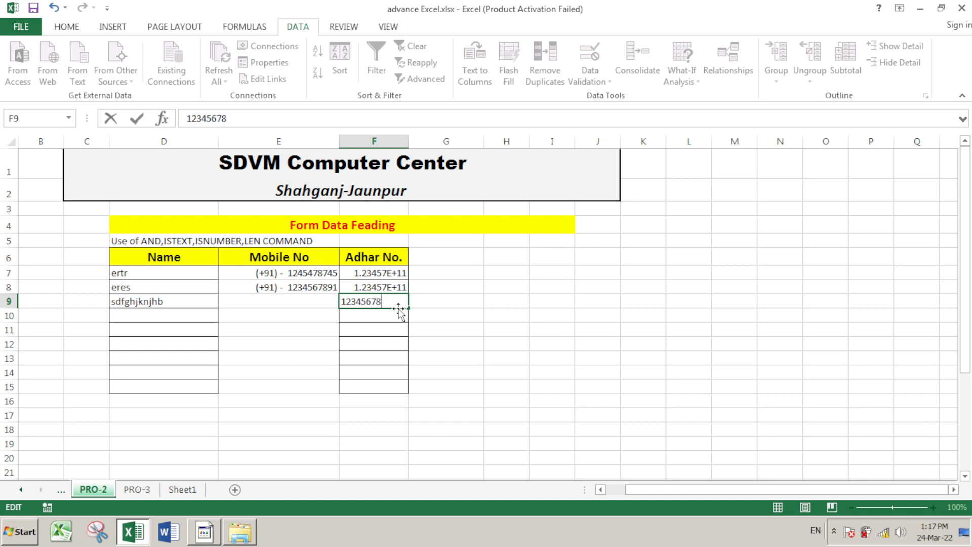
text(97478)
key(Return)
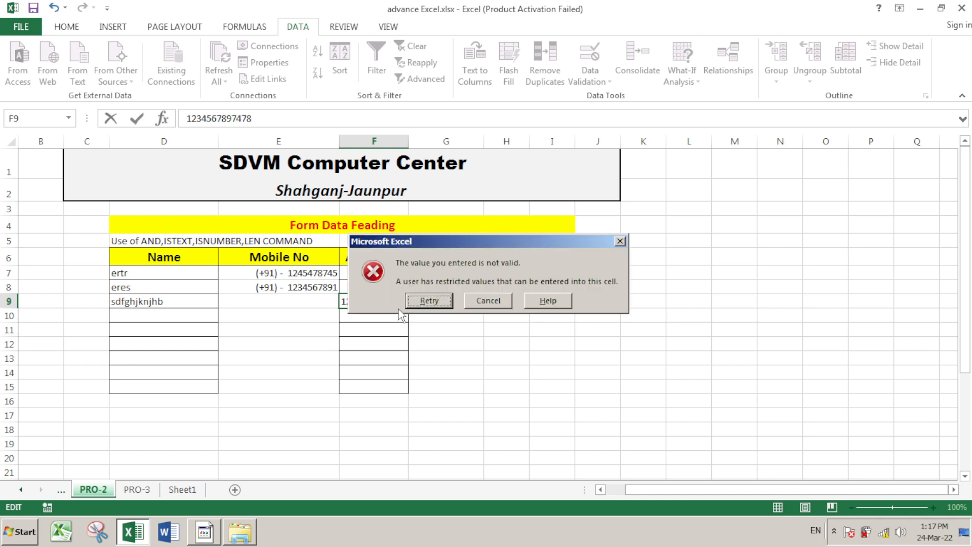
key(Return)
text(1)
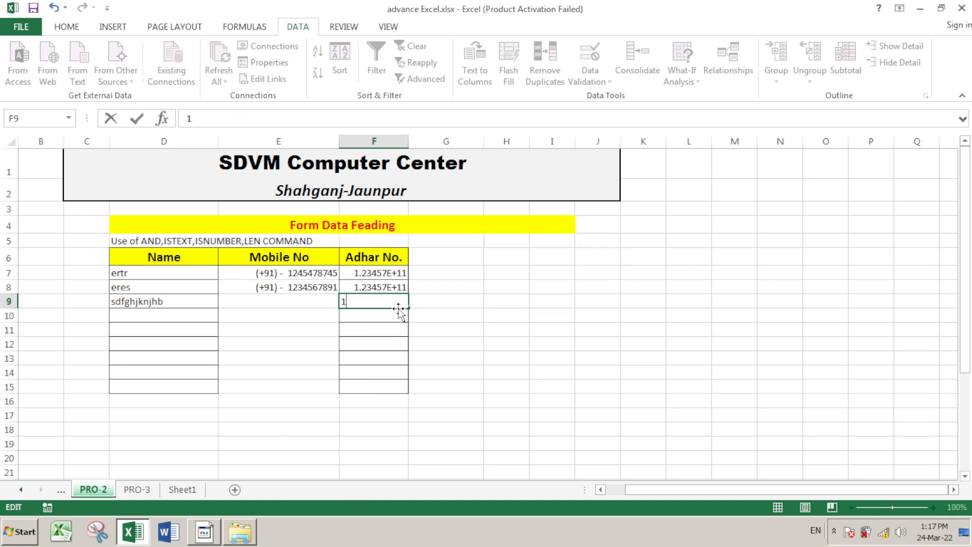
text(23456789456)
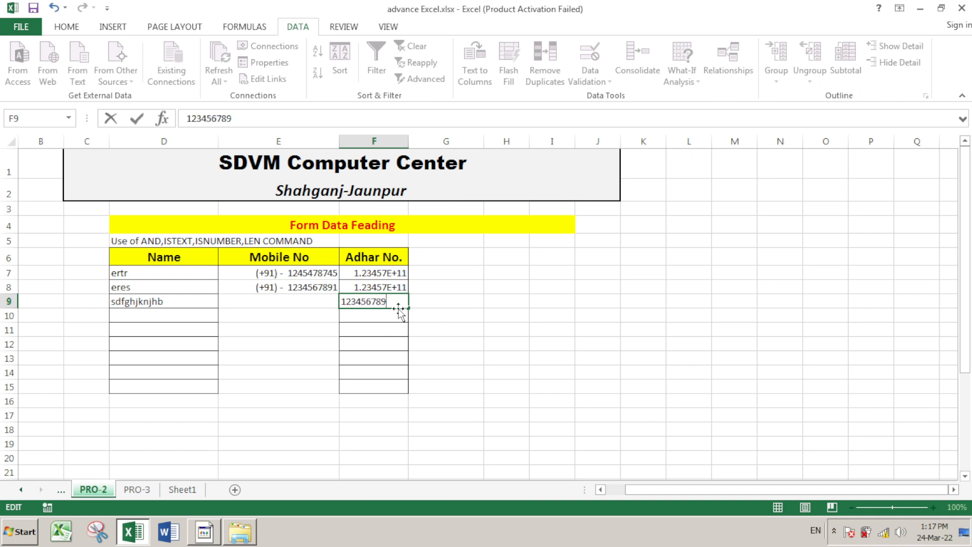
key(Return)
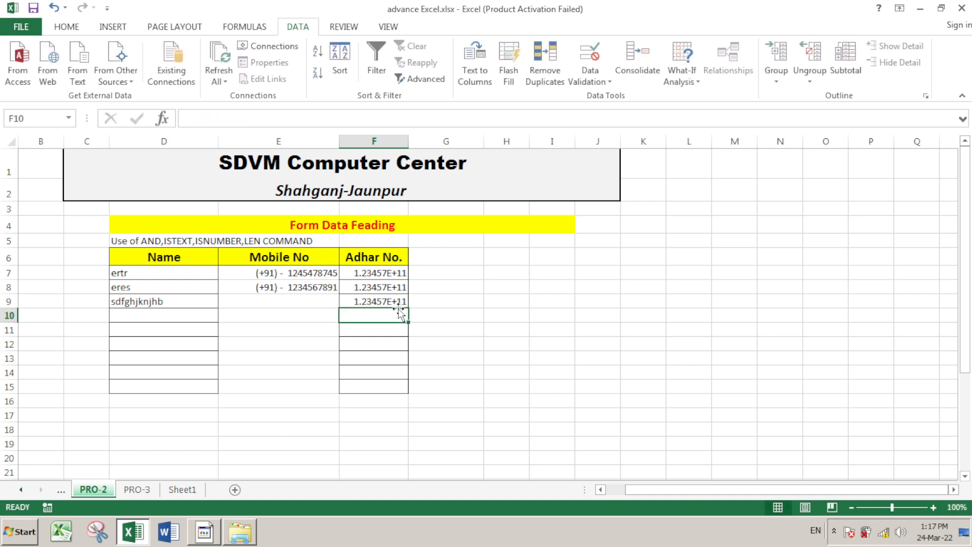
click(484, 313)
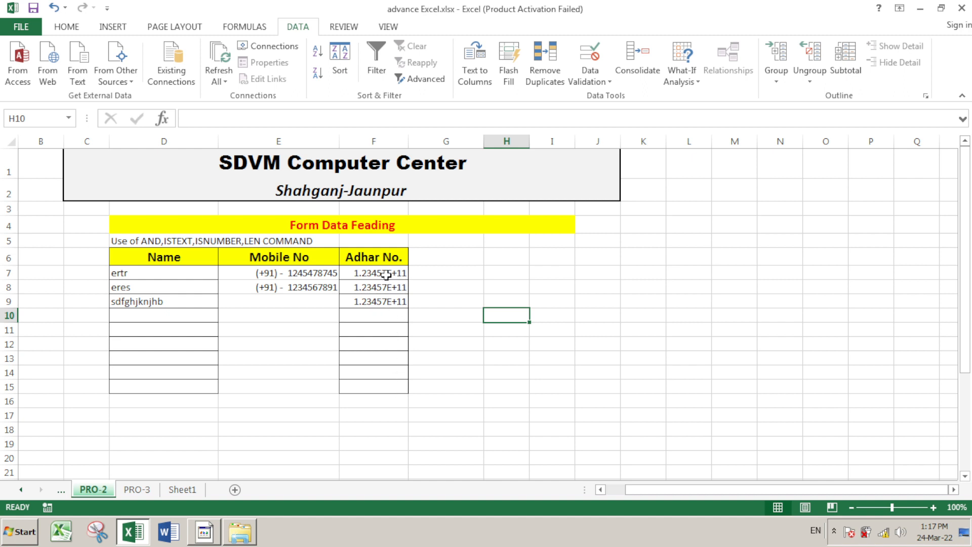
Apply the custom number format 0 to F7:F15 so Adhar numbers show all 12 digits
drag(385, 273, 386, 395)
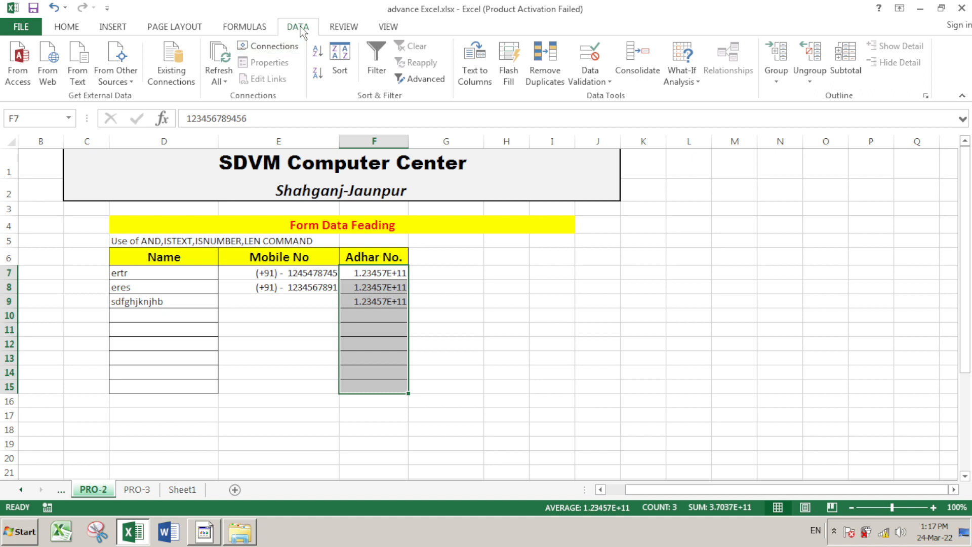
click(71, 28)
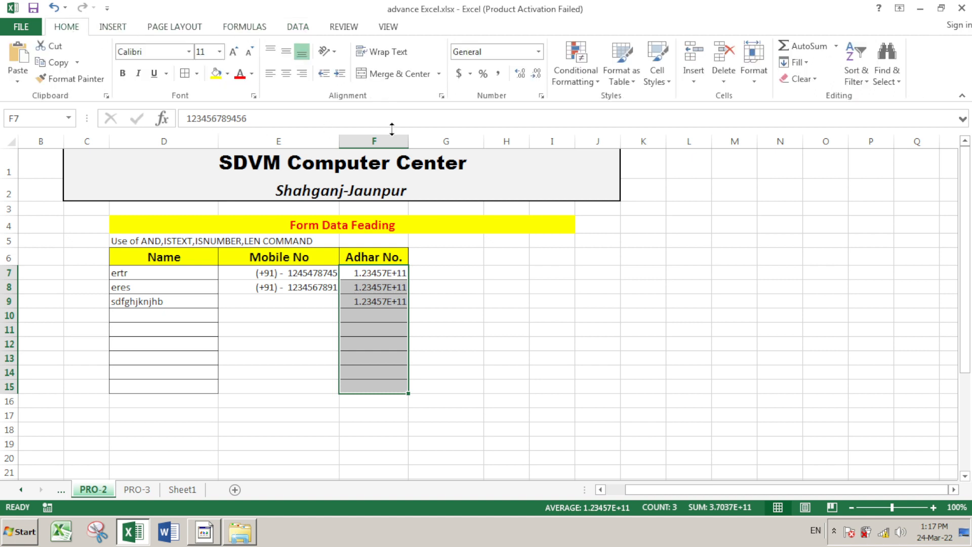
click(541, 55)
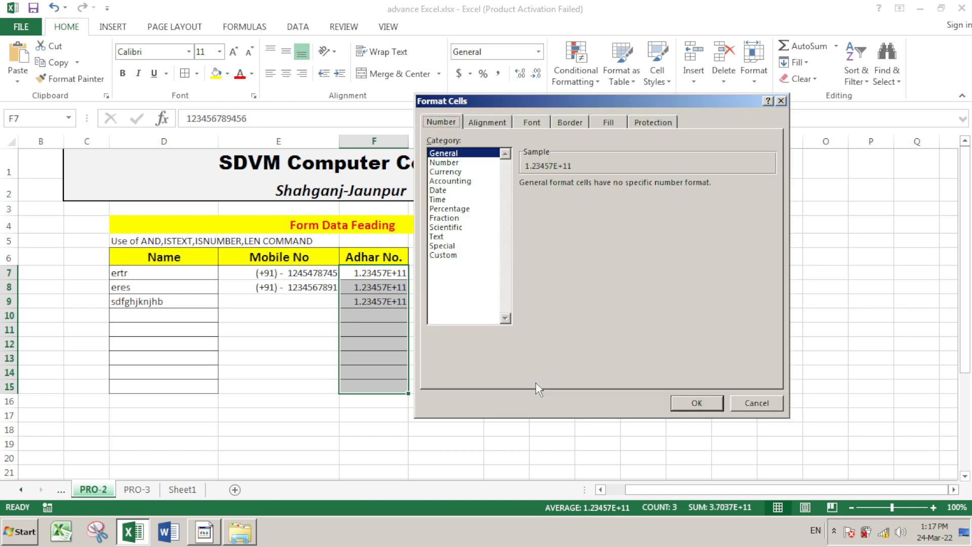
click(452, 255)
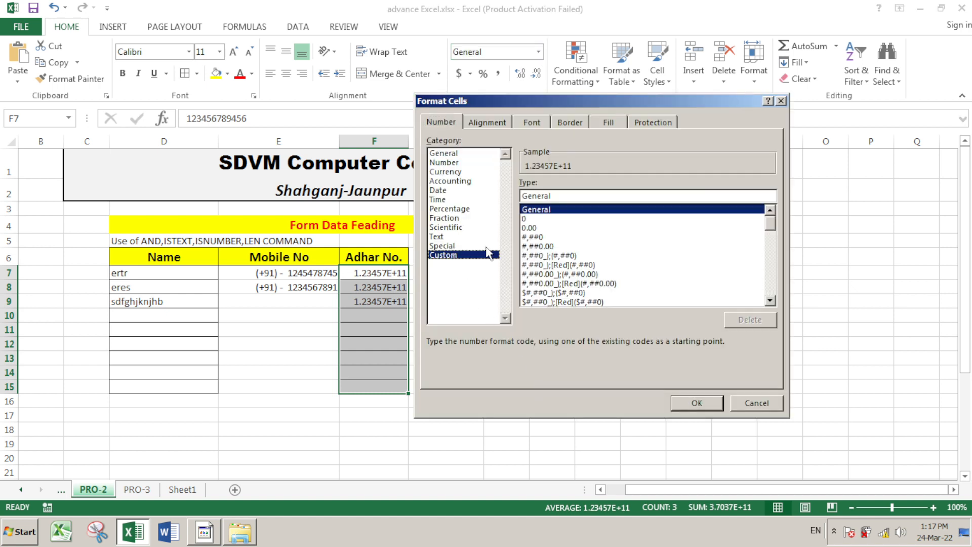
click(527, 220)
click(706, 404)
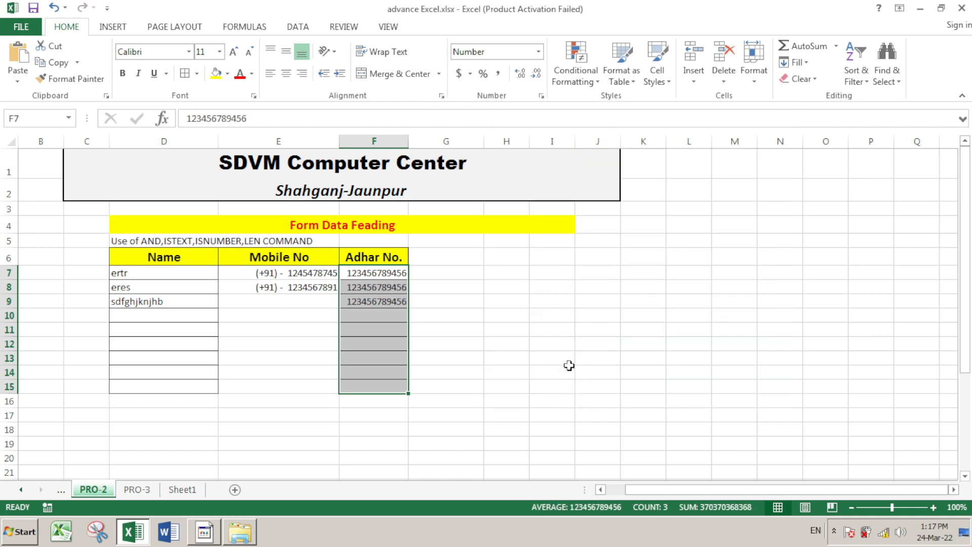
click(497, 315)
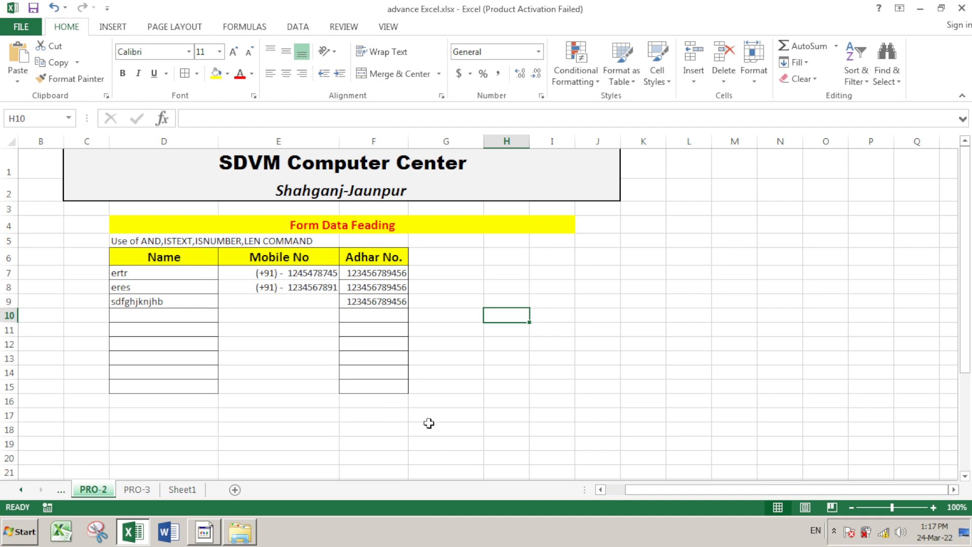
click(383, 314)
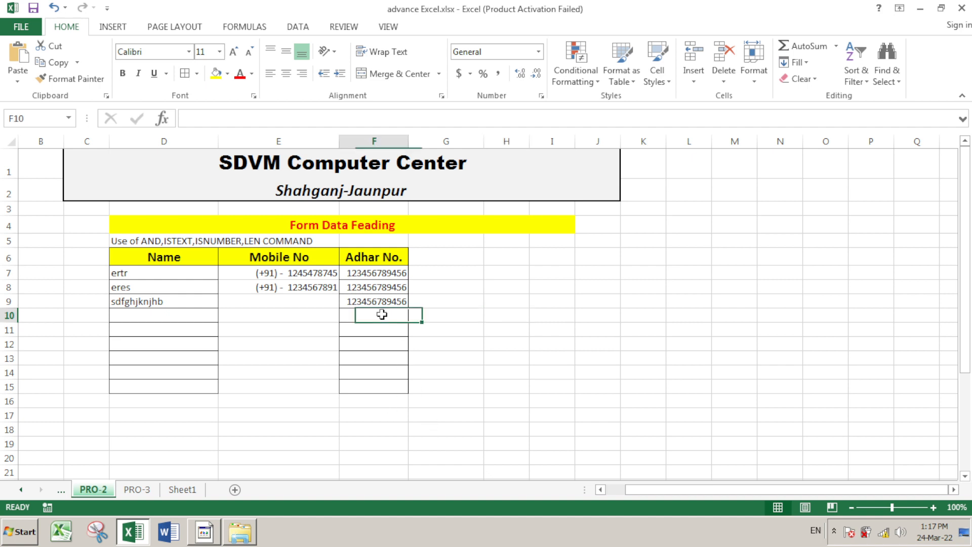
text(12345)
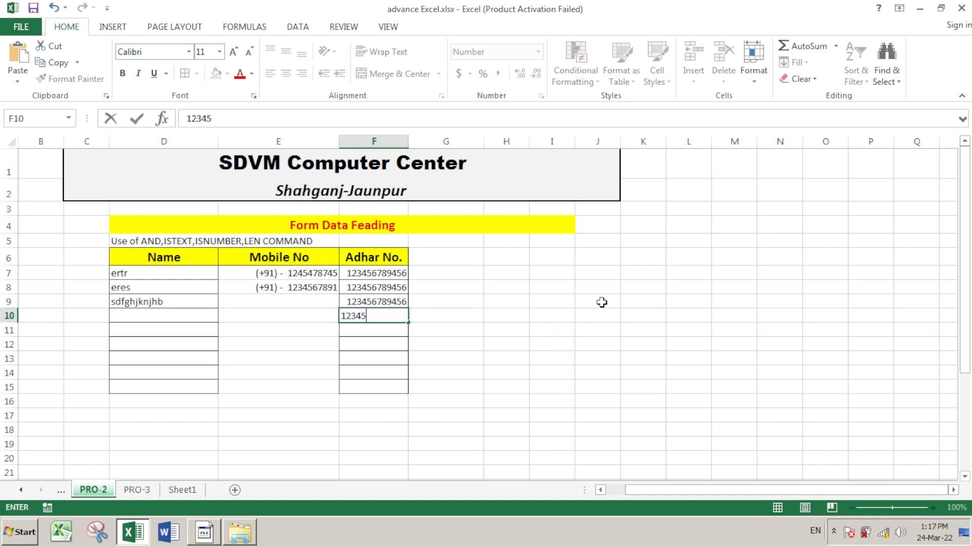
text(6789456)
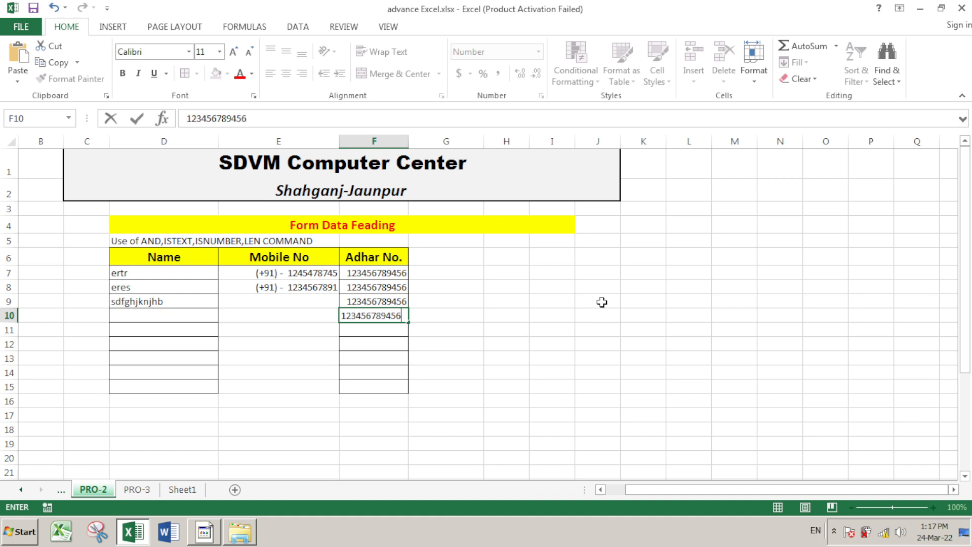
key(Return)
text(123)
key(Return)
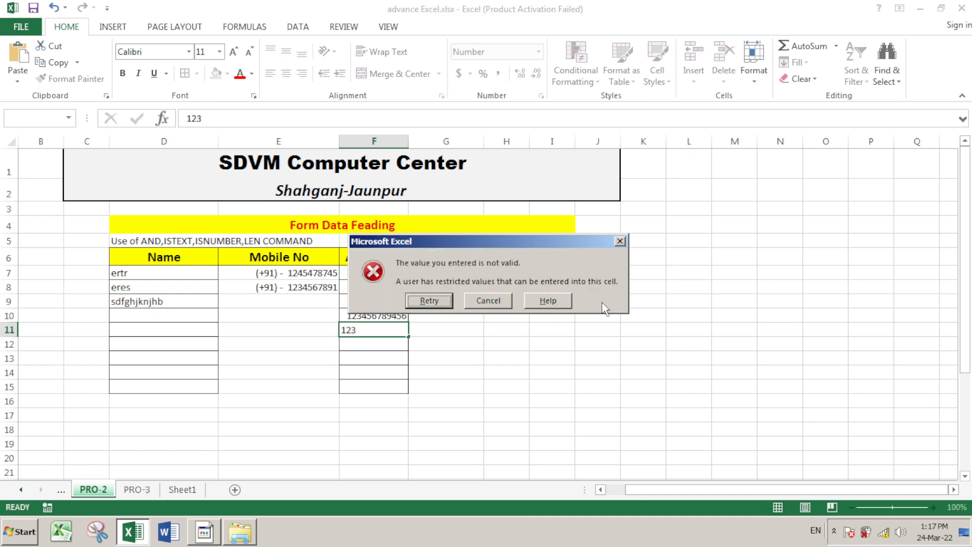
key(Return)
text(123456)
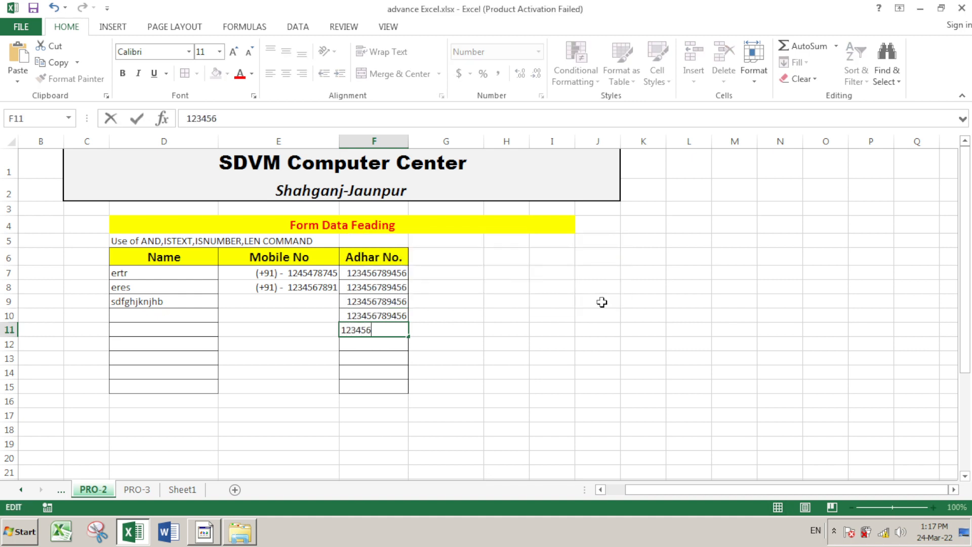
text(7894563)
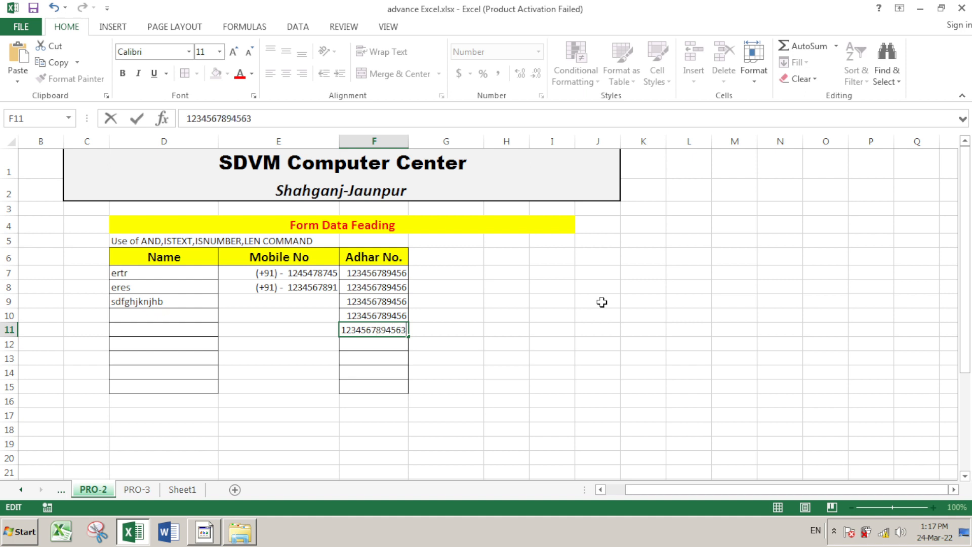
key(Return)
key(Return)
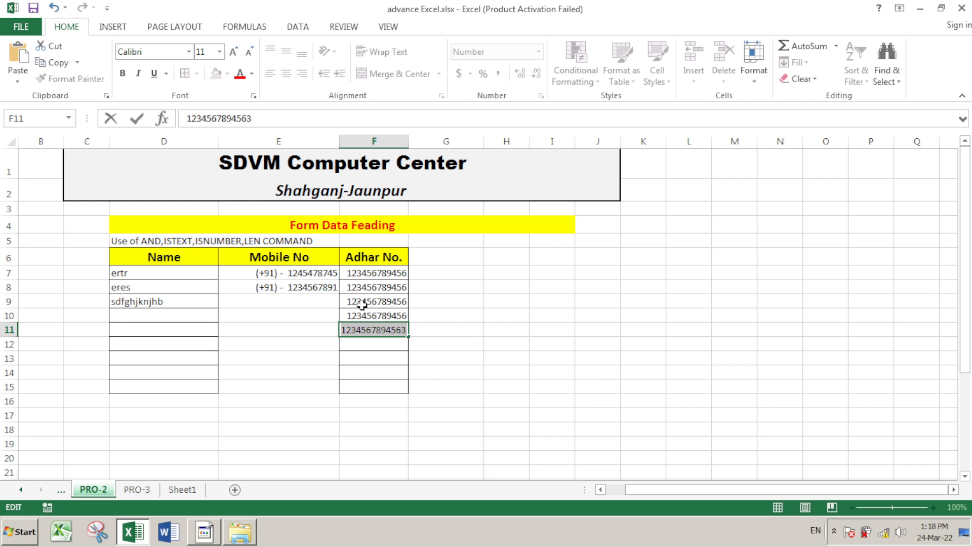
click(521, 330)
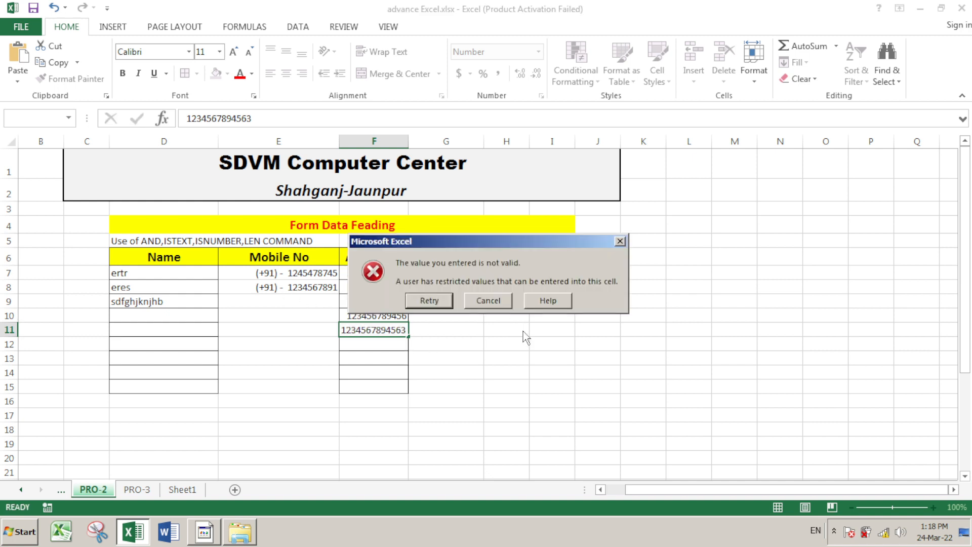
click(491, 304)
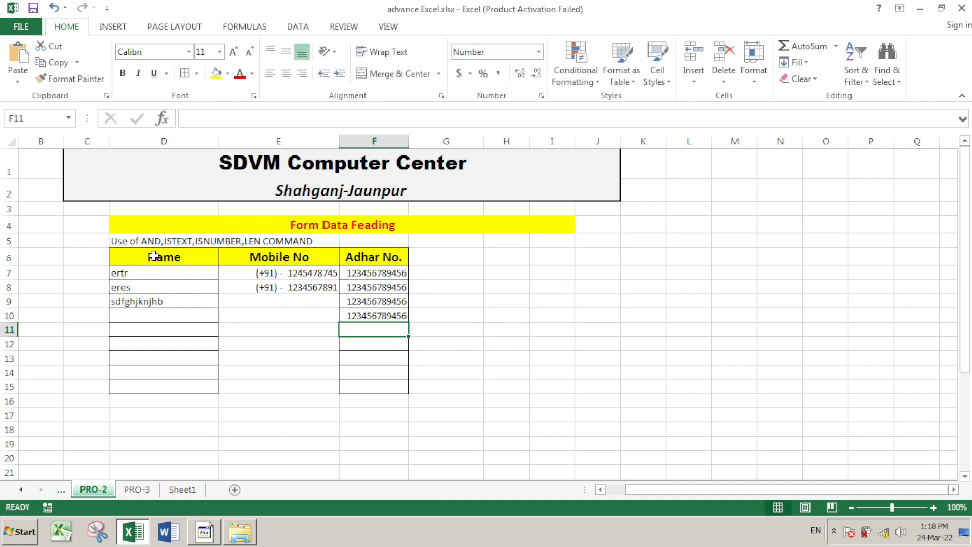